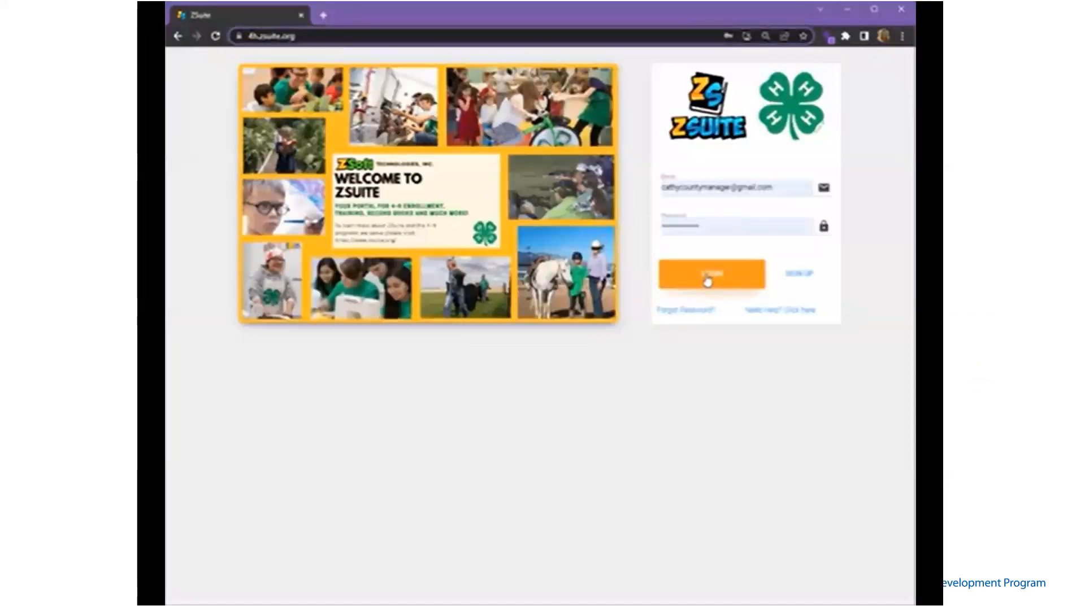
Sign in to ZSuite with the saved family account credentials
left_click(706, 278)
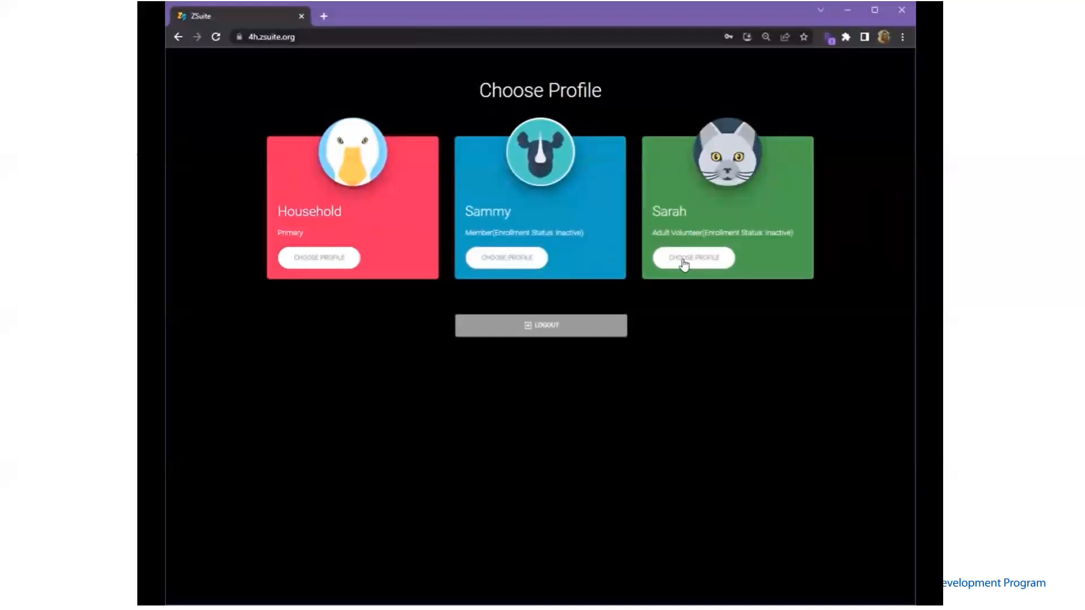
Unlock the Household profile with its PIN and decline the browser's password prompt
left_click(495, 261)
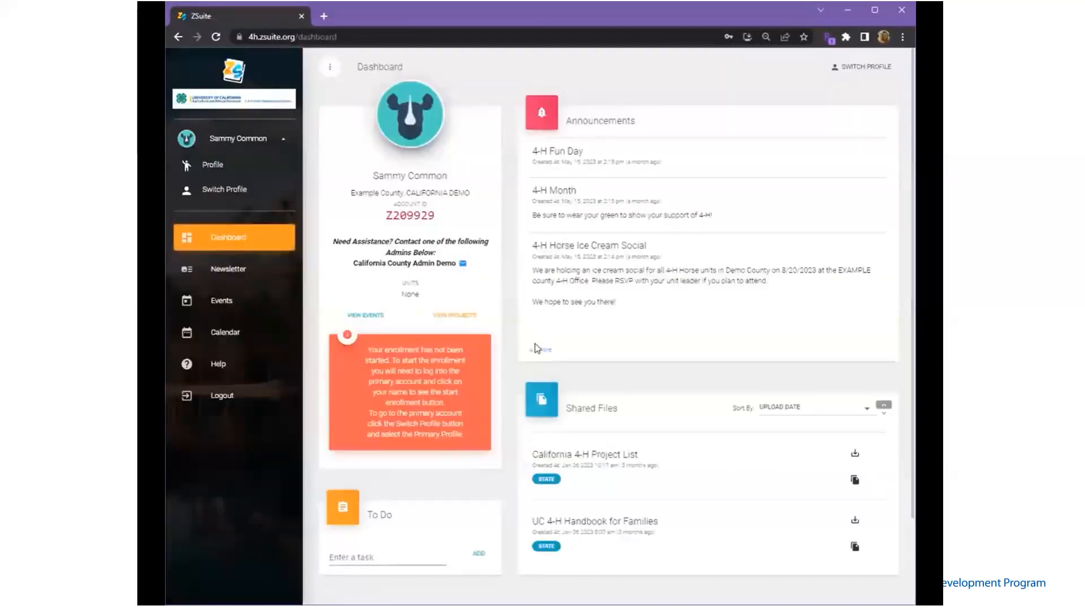
left_click(231, 193)
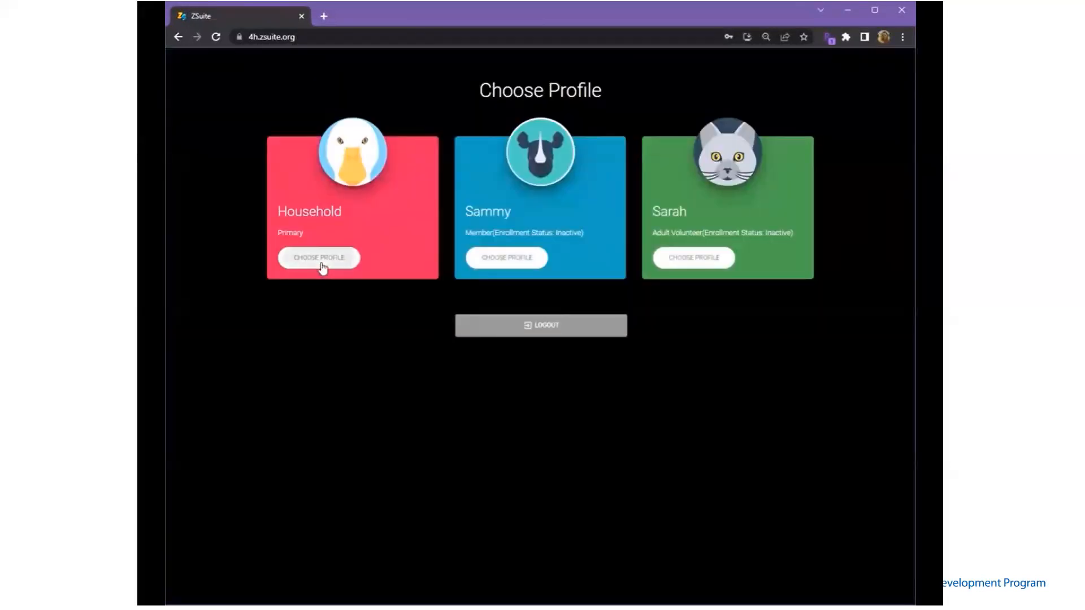
left_click(321, 261)
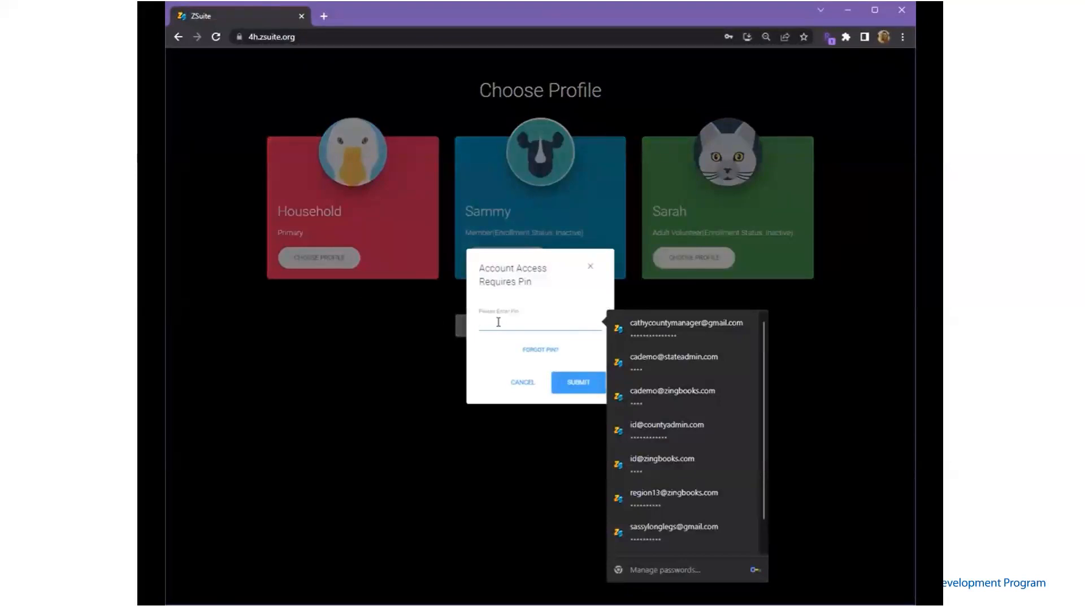
type("1")
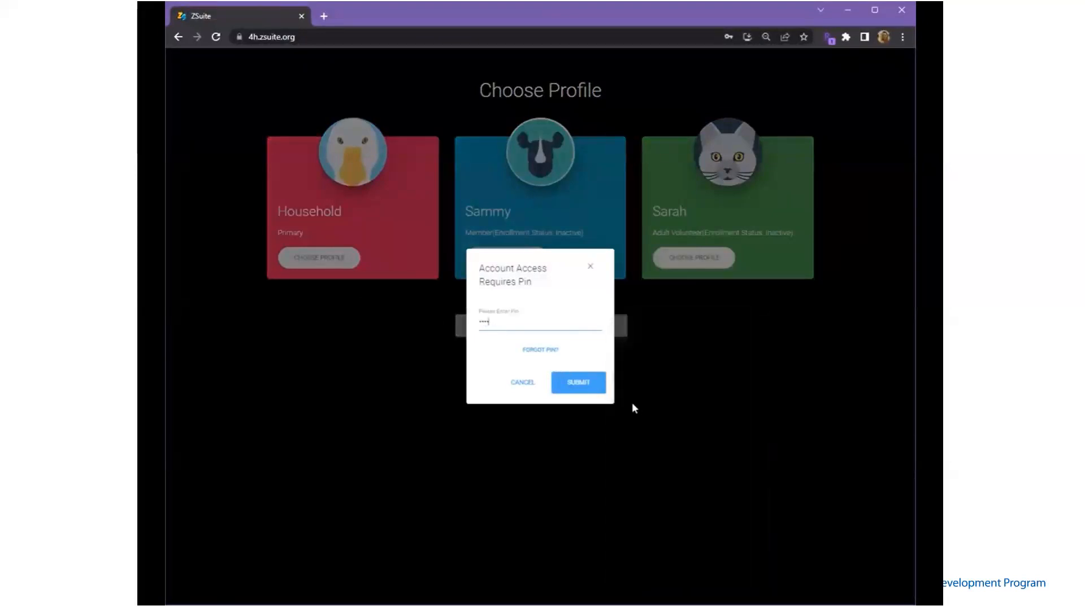
left_click(587, 387)
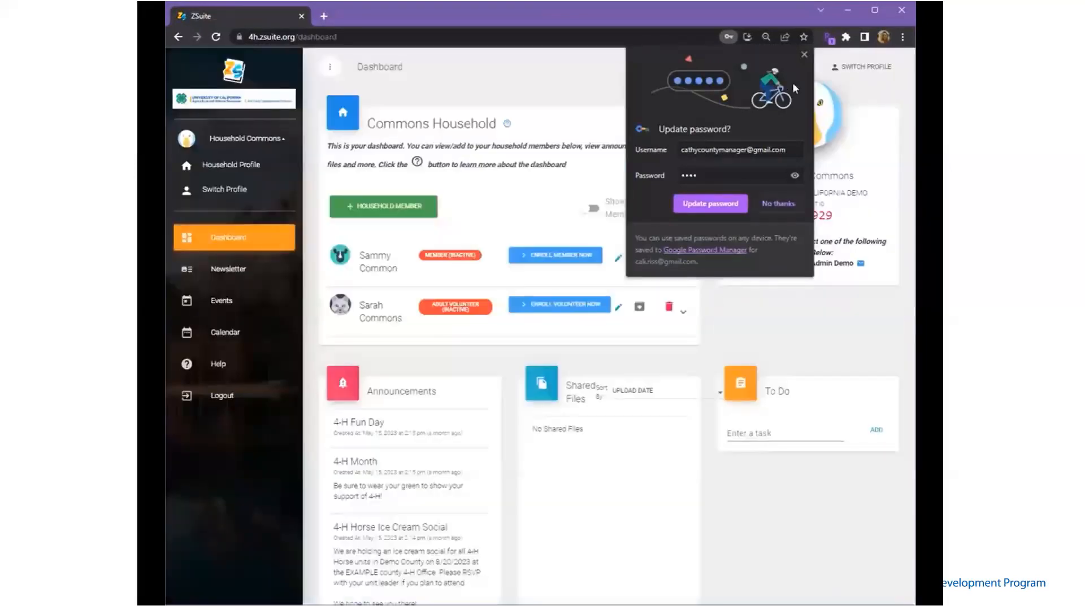
left_click(803, 54)
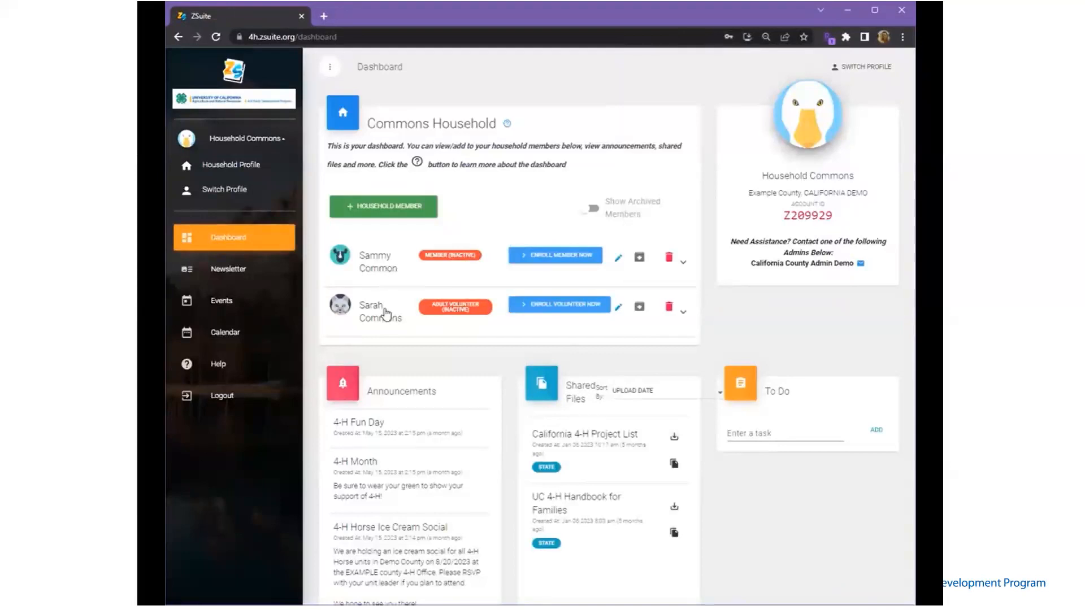
Start the youth member's 2022–2023 enrollment and scroll down to the Personal Info fields
left_click(561, 260)
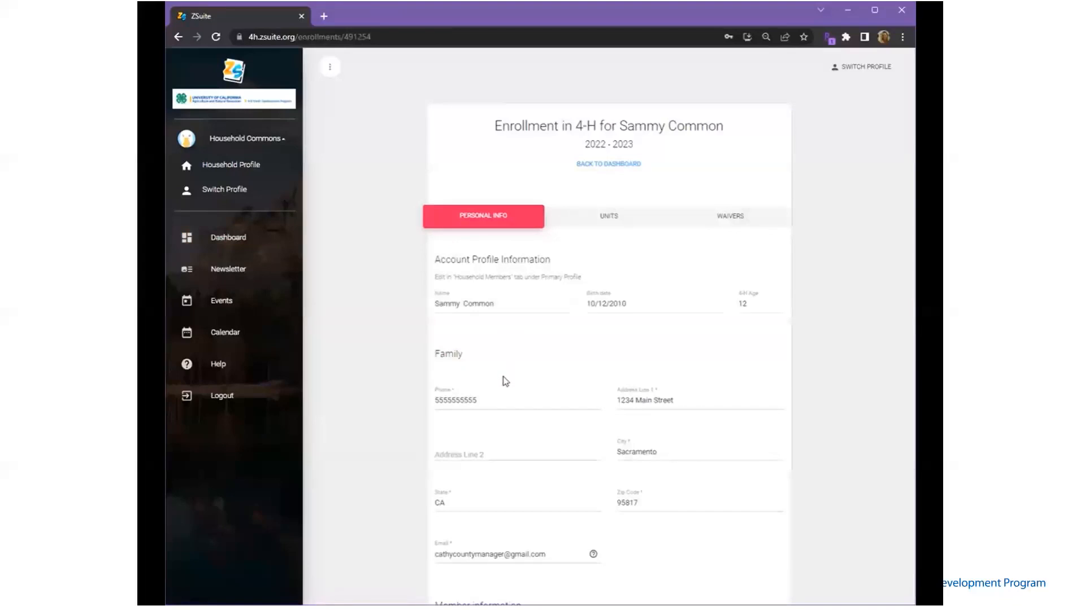
scroll(508, 350, "down", 2)
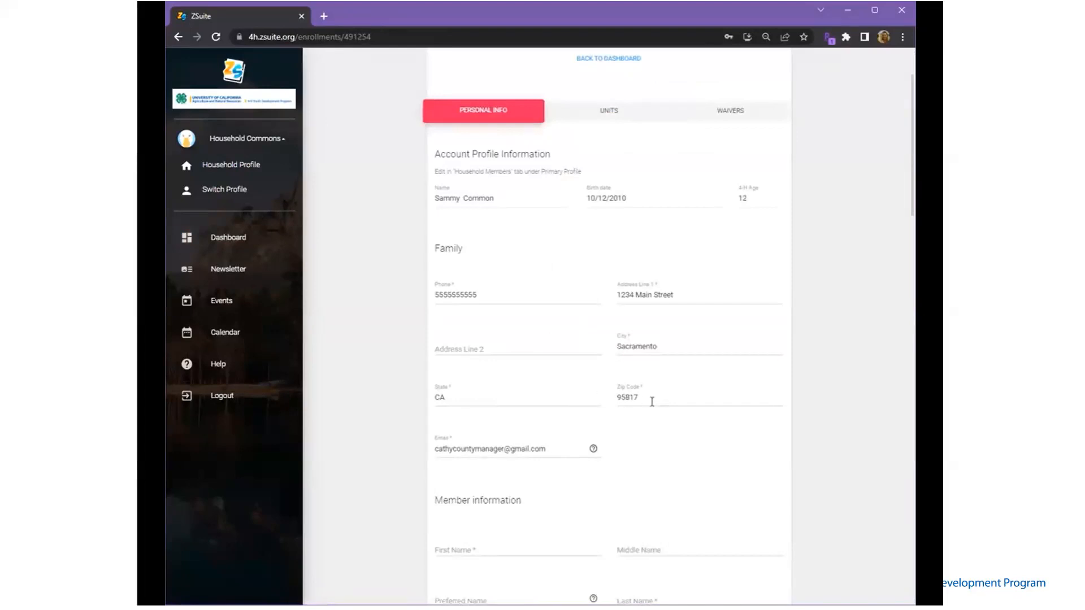
scroll(581, 448, "down", 2)
Enter the member's first, middle and preferred names, correcting the first and preferred entries
left_click(538, 443)
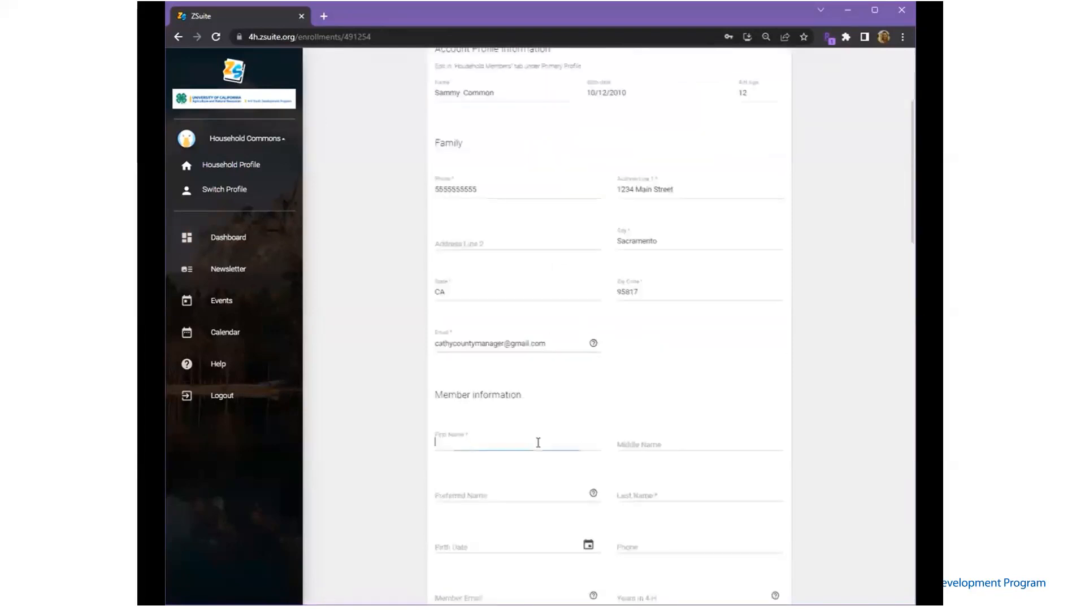
type("Sammy")
key("Tab")
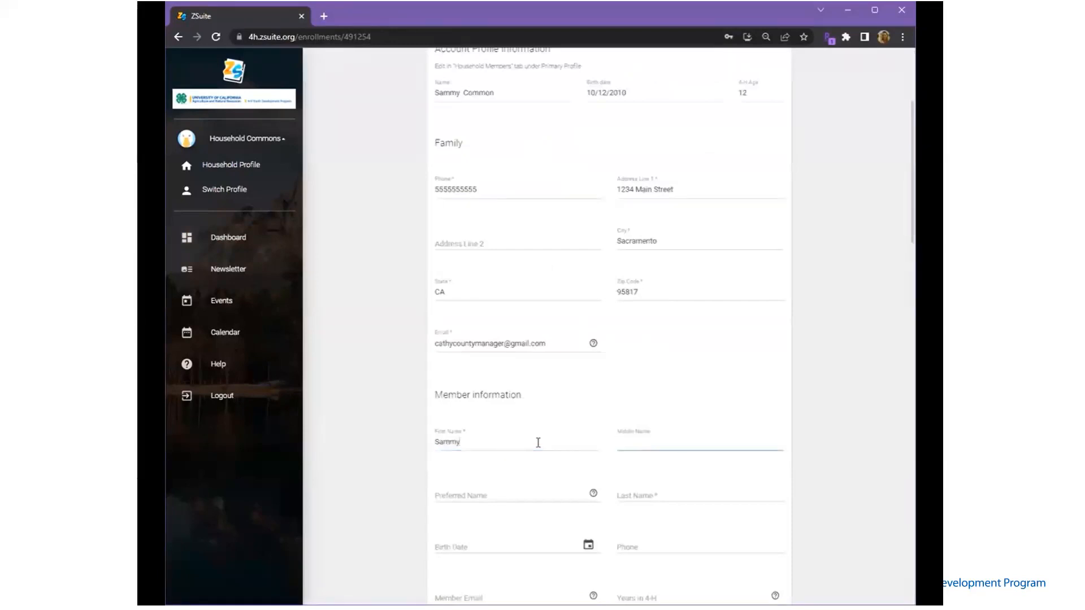
type("Sam")
key("Tab")
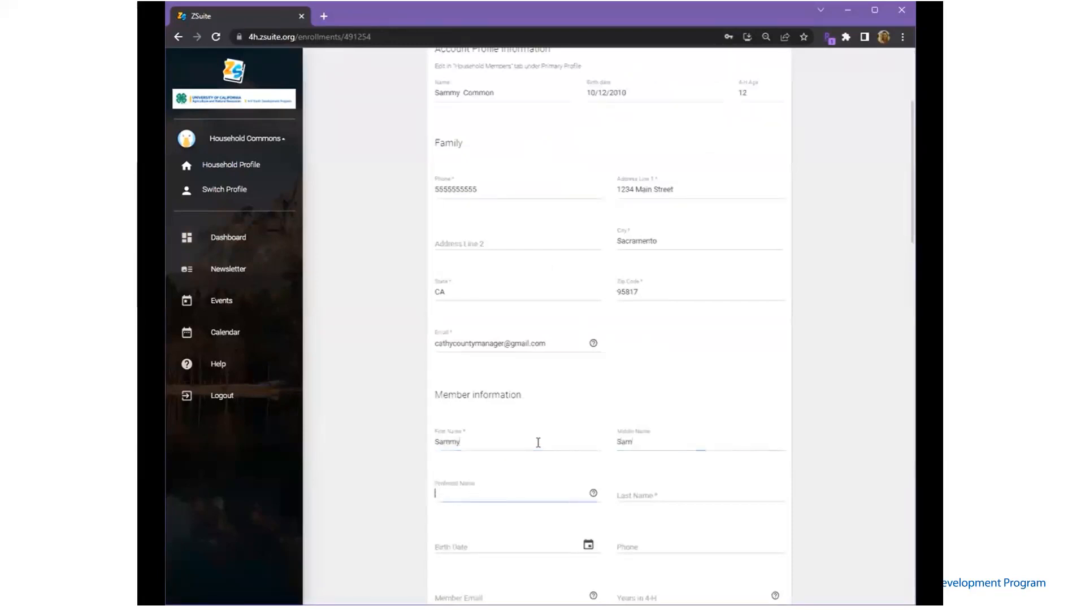
type("Sa")
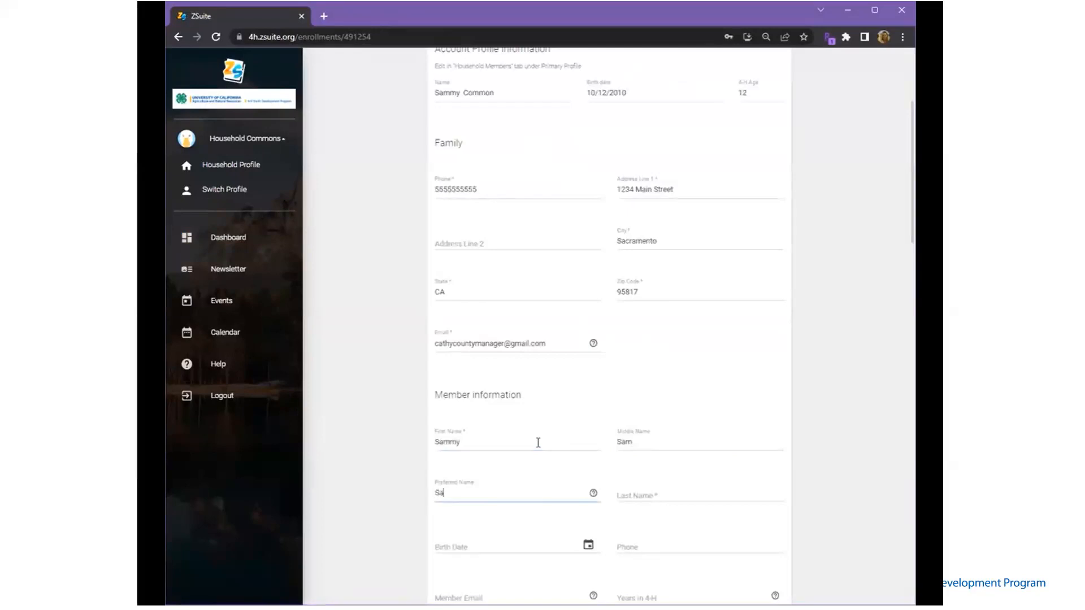
type("muell")
left_click_drag(484, 448, 434, 446)
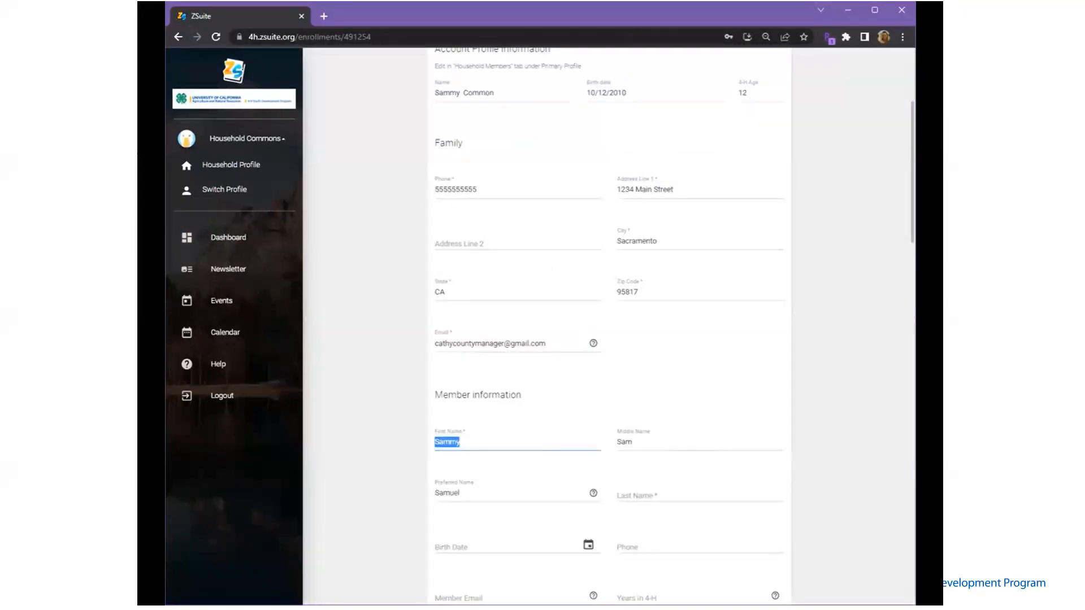
type("S")
double_click(449, 502)
type("Sammy")
Enter the member's last name and set the birth date to 10/12/2010
key("Tab")
key("Tab")
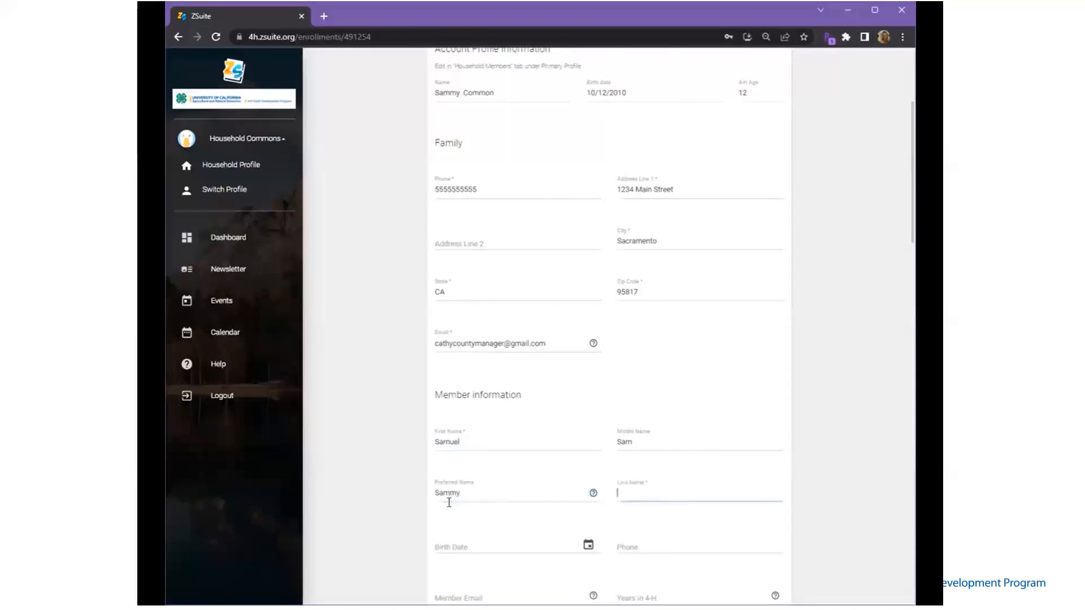
type("Commo")
key("Tab")
key("Tab")
type("10/12/2010")
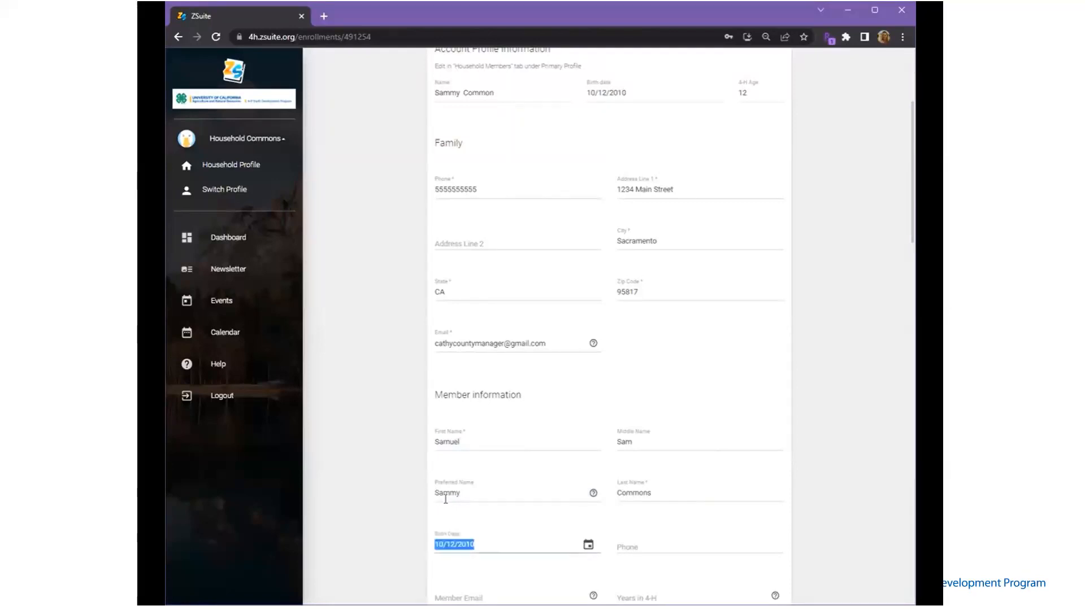
key("Tab")
key("Tab")
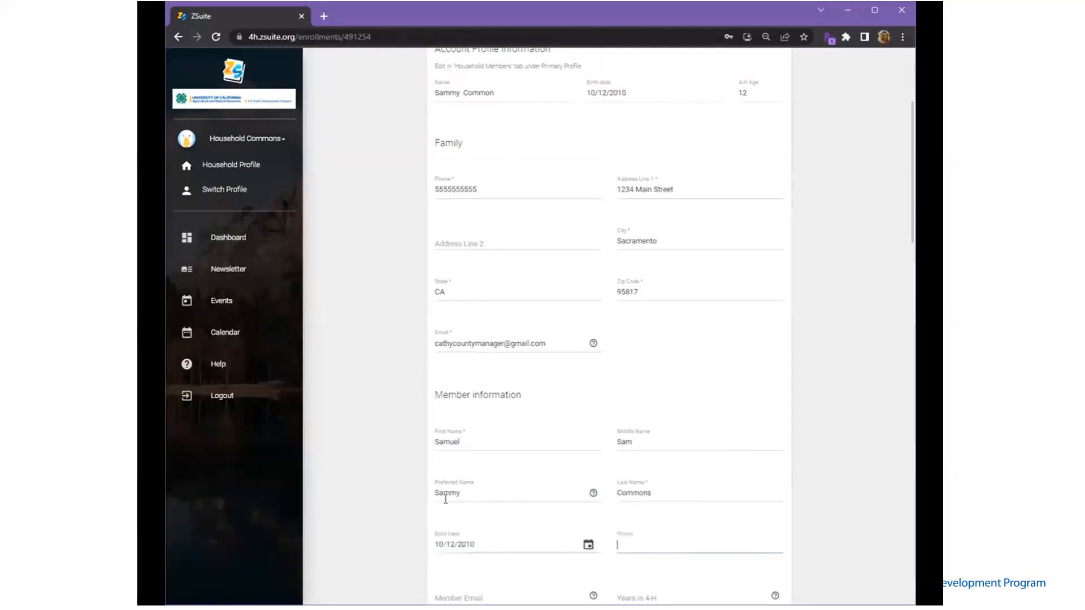
key("Tab")
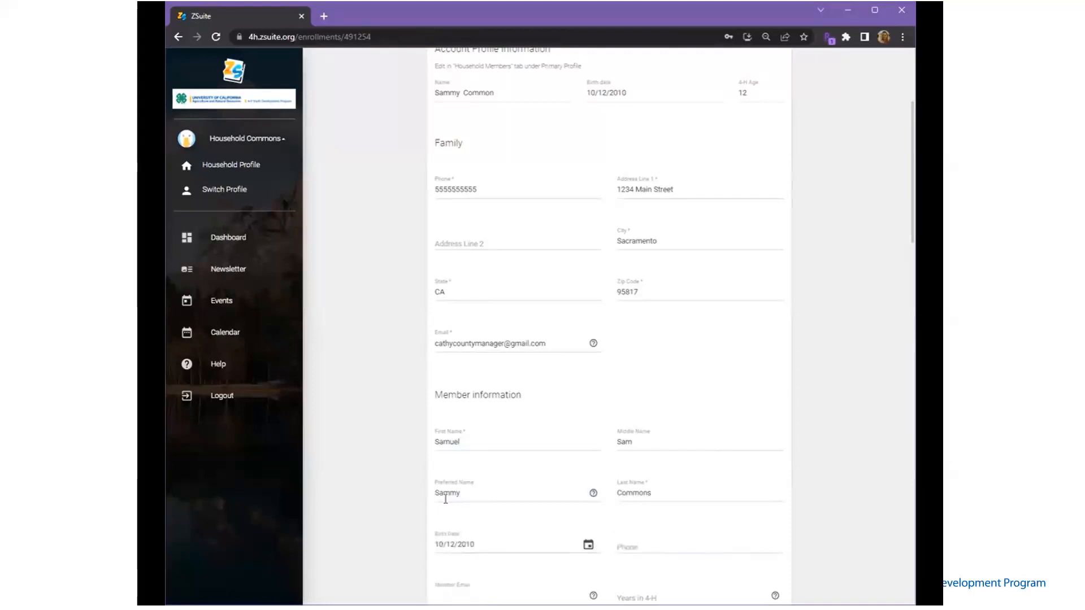
scroll(445, 498, "down", 3)
Review the Member Email and Years in 4-H help notes, then enter 10 years in 4-H
left_click(593, 439)
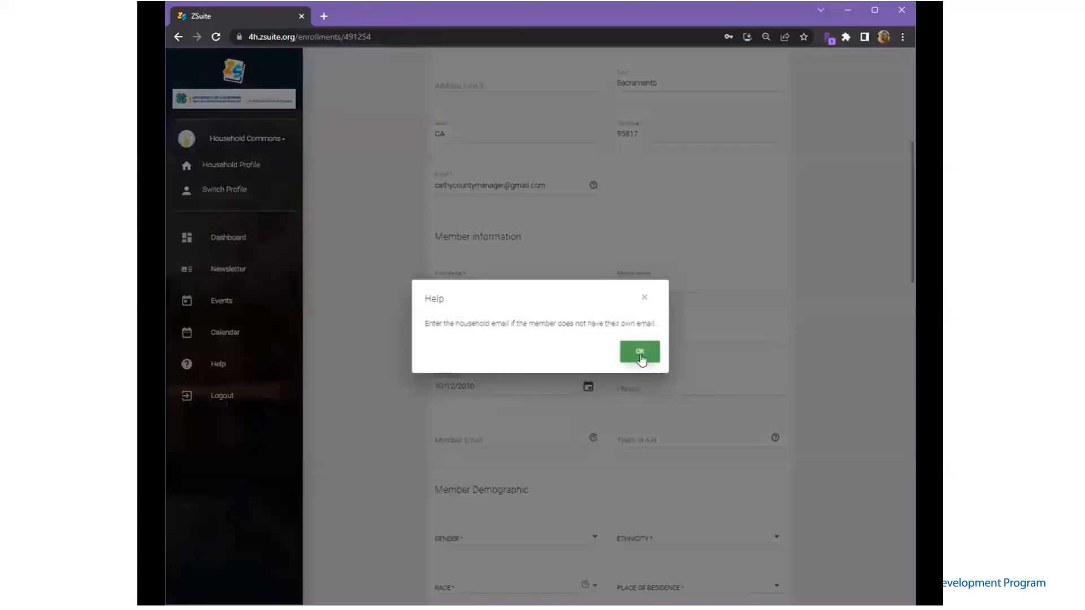
left_click(640, 353)
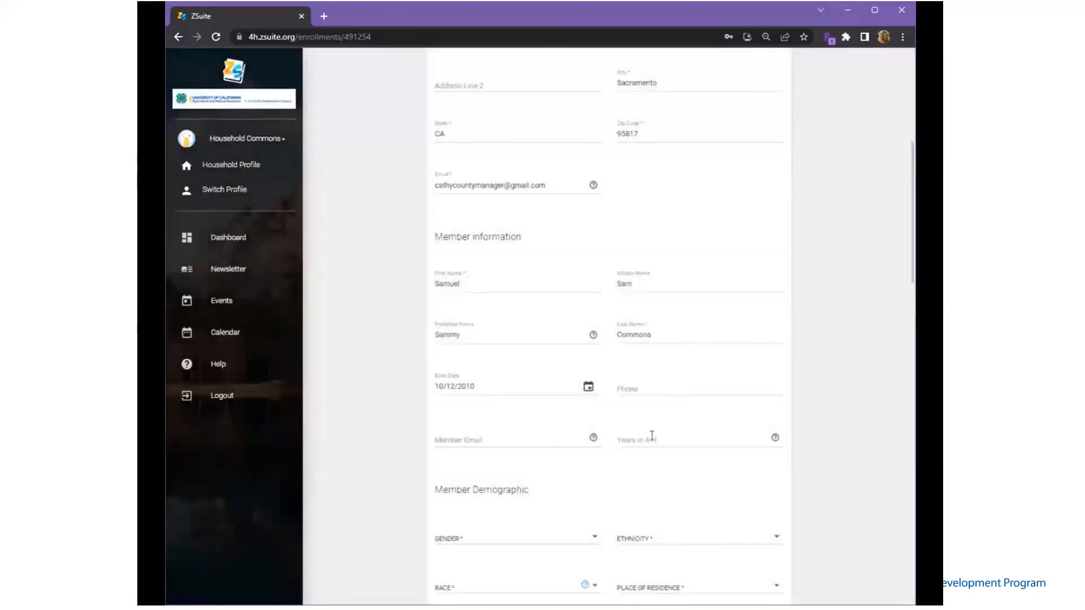
left_click(775, 437)
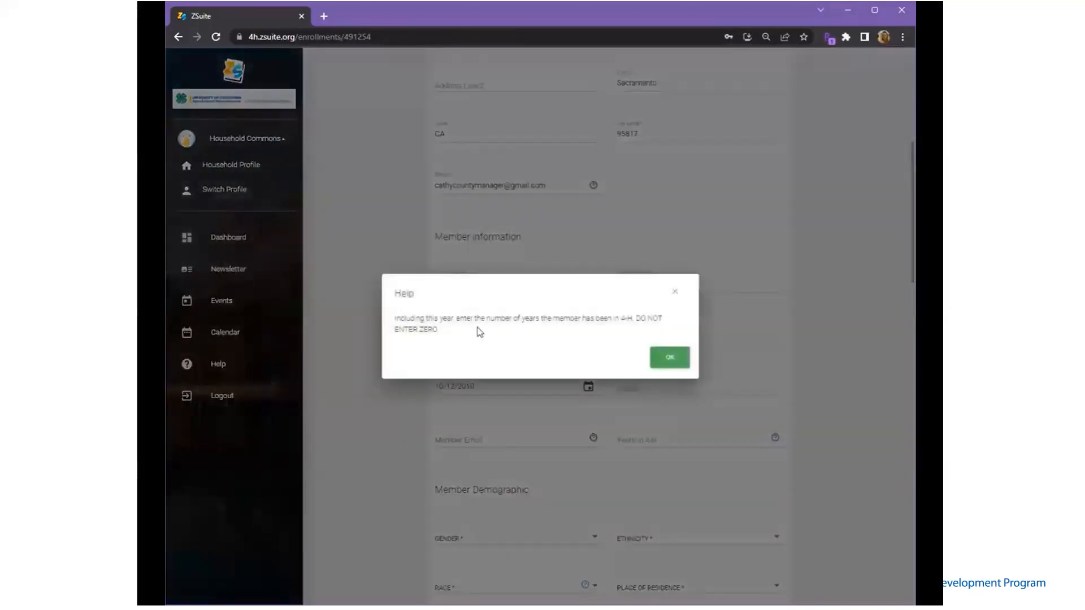
left_click(662, 360)
left_click(641, 438)
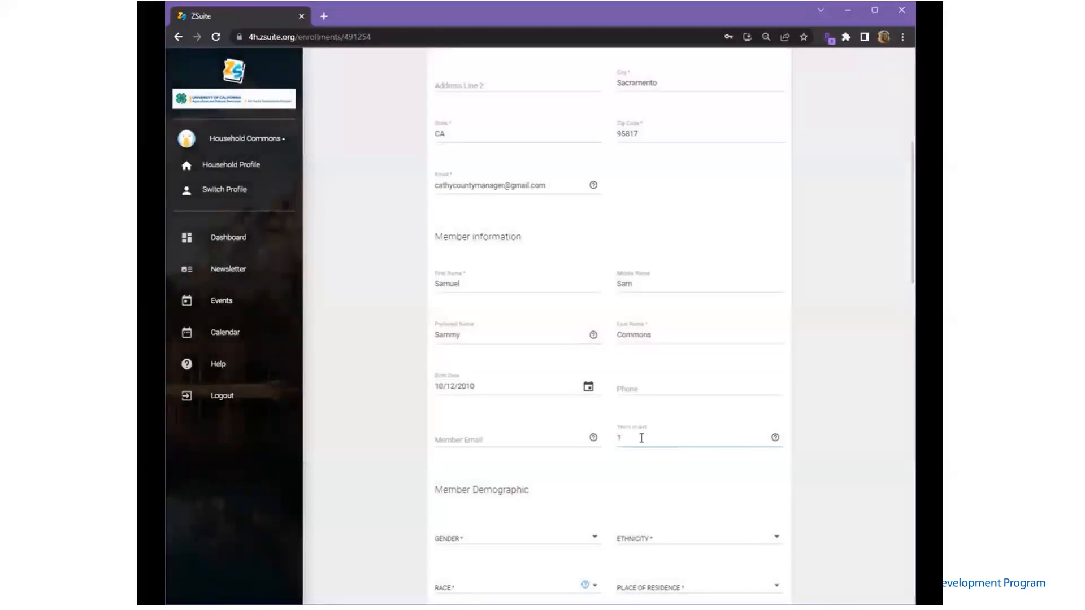
scroll(642, 443, "down", 1)
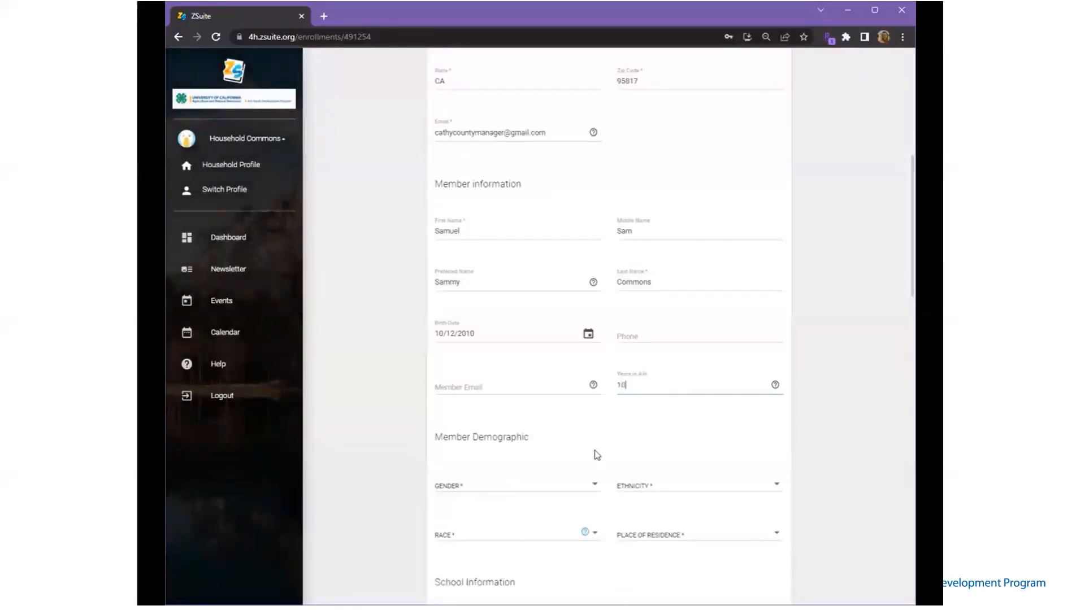
Set gender to Man/Boy and ethnicity to Not Hispanic or Latino
left_click(581, 484)
left_click(516, 493)
left_click(678, 487)
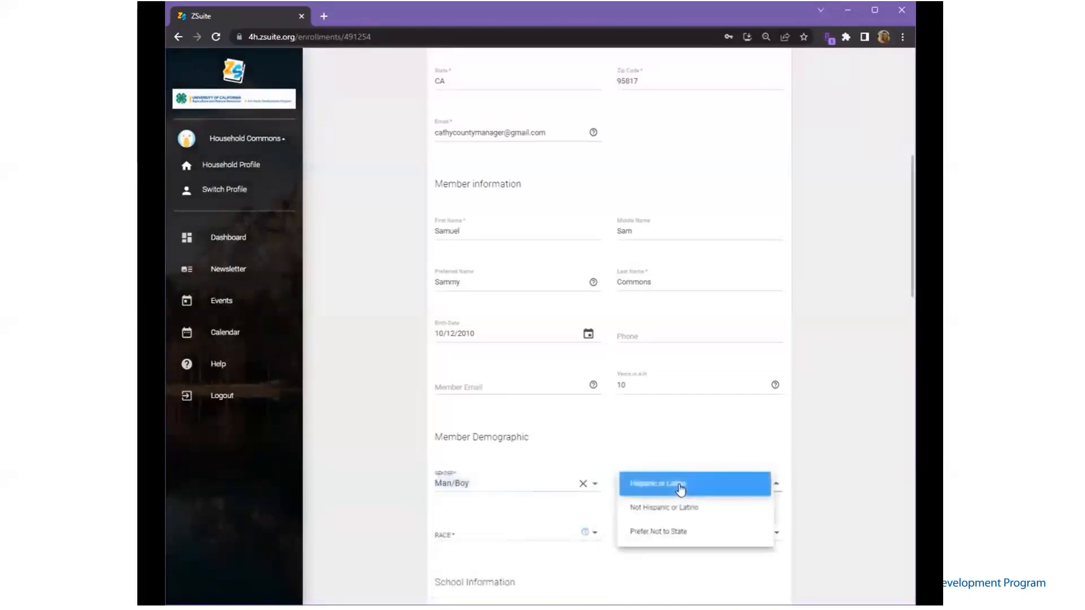
left_click(664, 511)
scroll(585, 483, "down", 2)
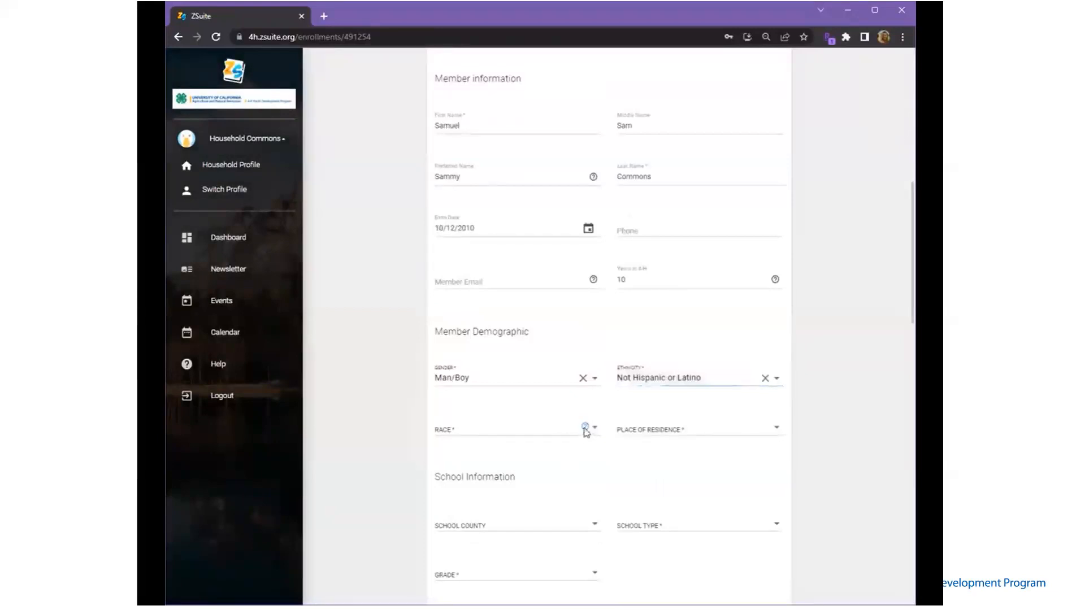
Leave race as Prefer Not to State only and set residence to Suburbs of city over 50,000
left_click(585, 428)
left_click(614, 301)
left_click(557, 431)
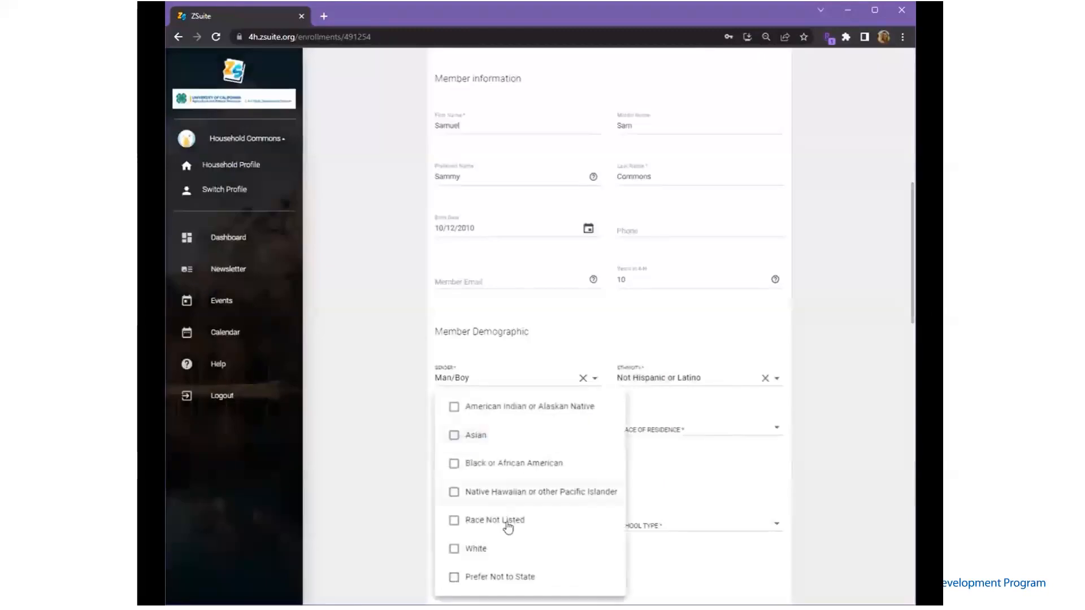
left_click(495, 578)
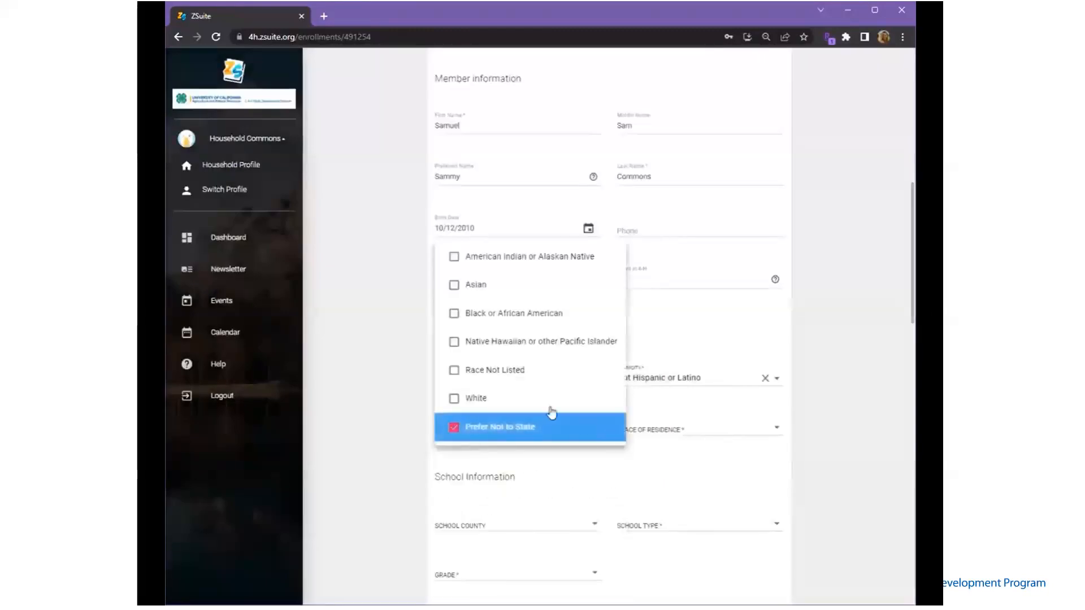
left_click(466, 433)
left_click(455, 434)
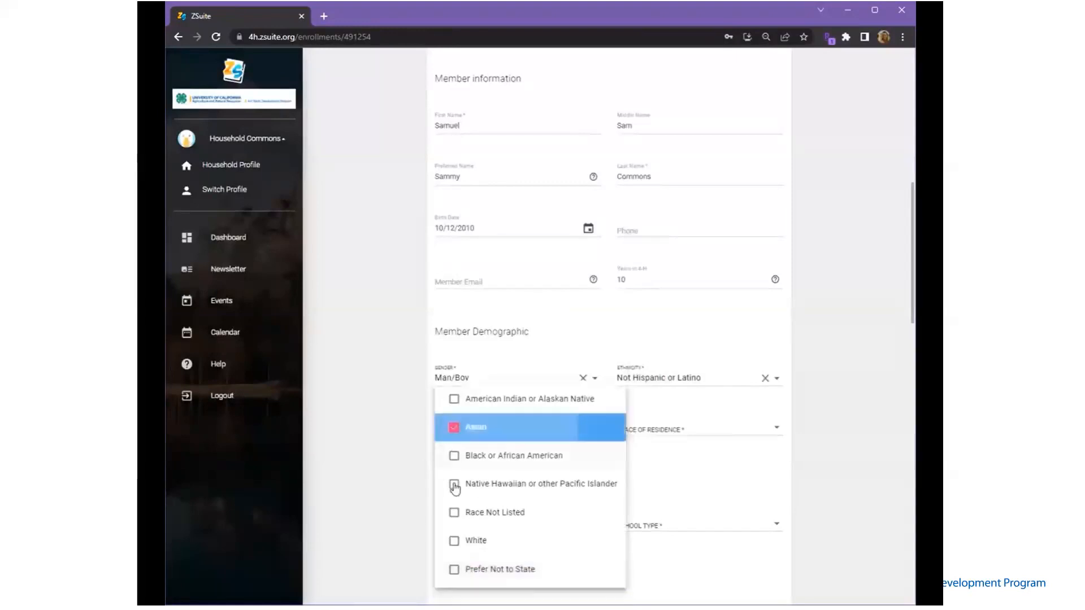
left_click(453, 485)
left_click(453, 483)
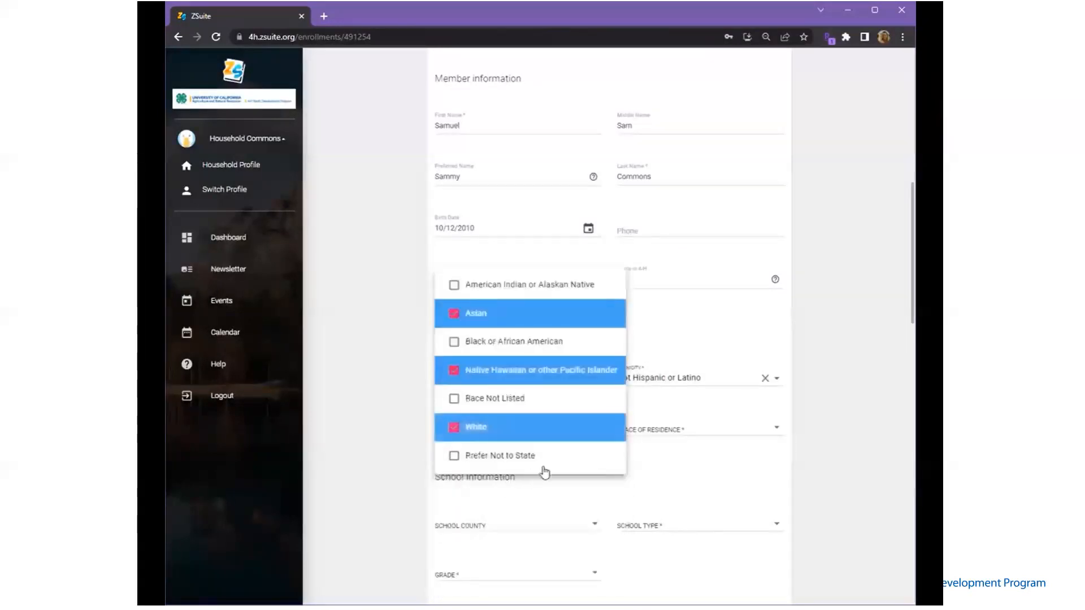
left_click(557, 458)
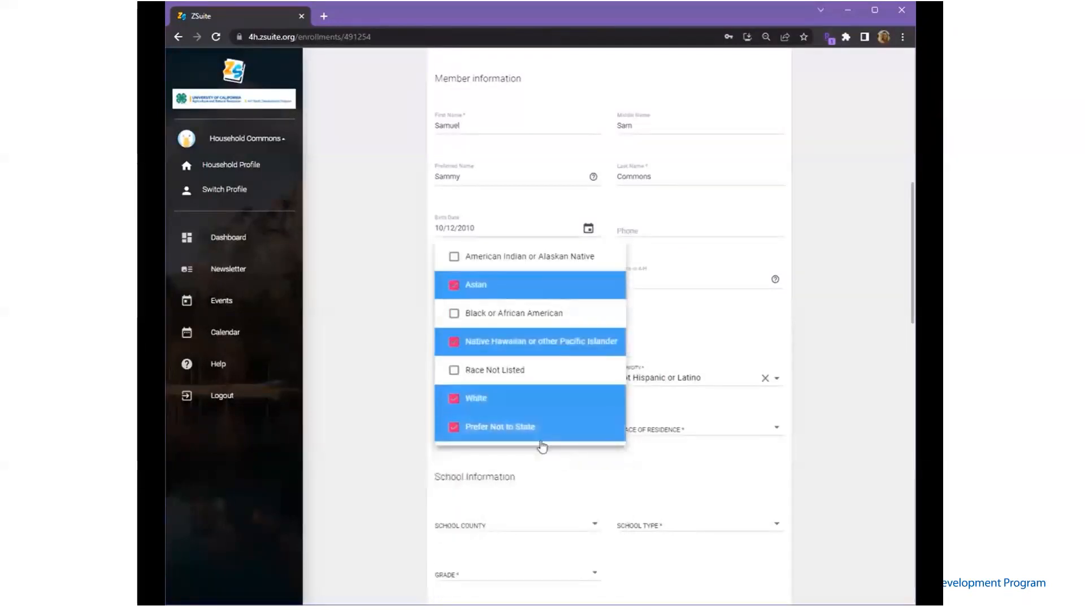
left_click(453, 400)
left_click(454, 342)
left_click(454, 284)
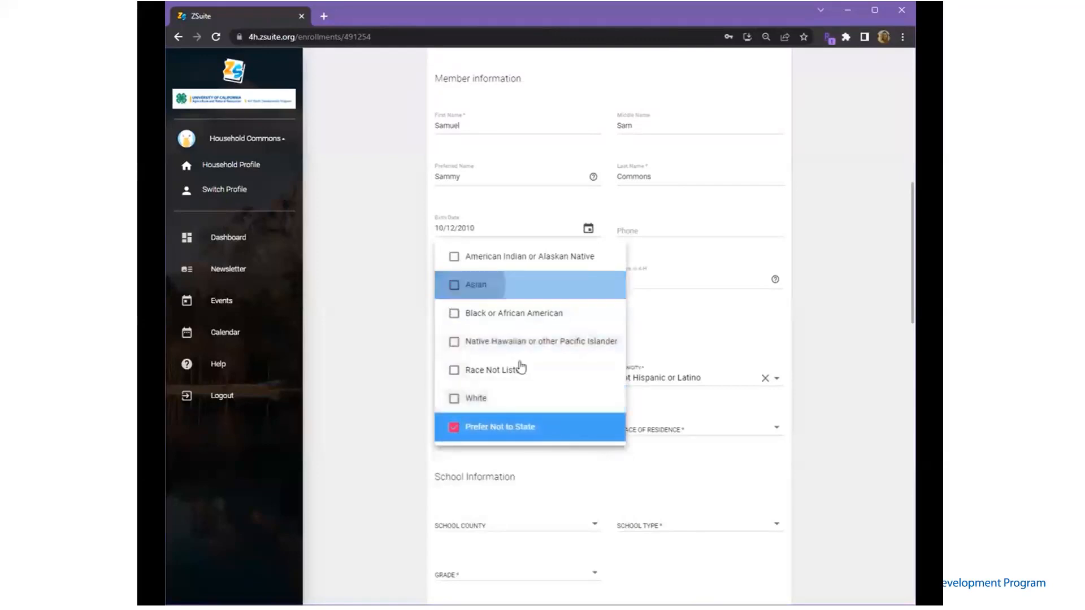
left_click(649, 477)
left_click(660, 434)
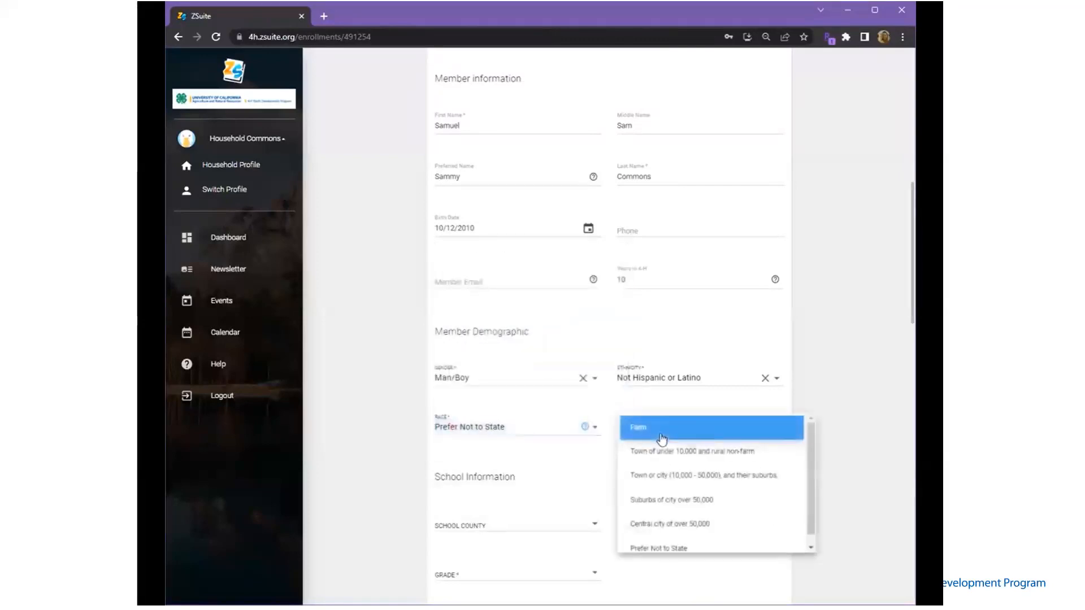
left_click(647, 500)
Choose Butte as the school county and Public as the school type
scroll(621, 491, "down", 4)
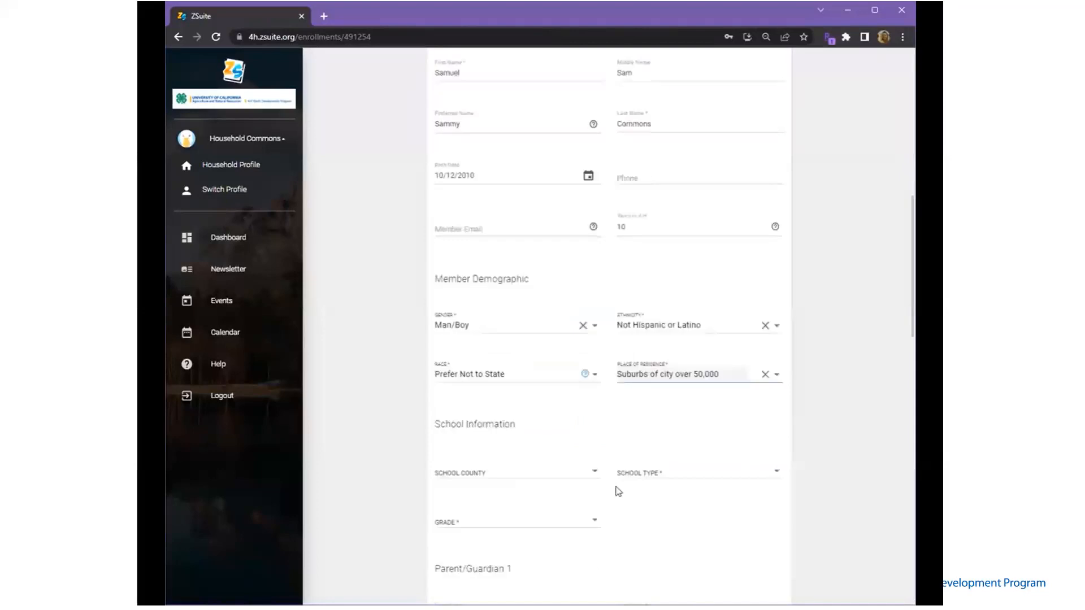
left_click(543, 314)
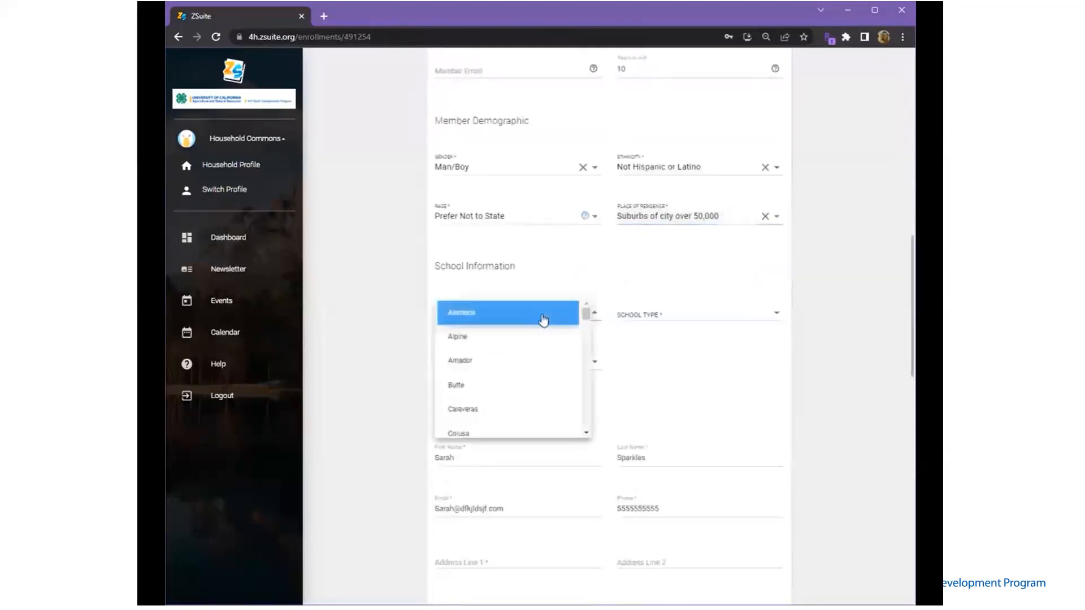
left_click(489, 393)
left_click(642, 320)
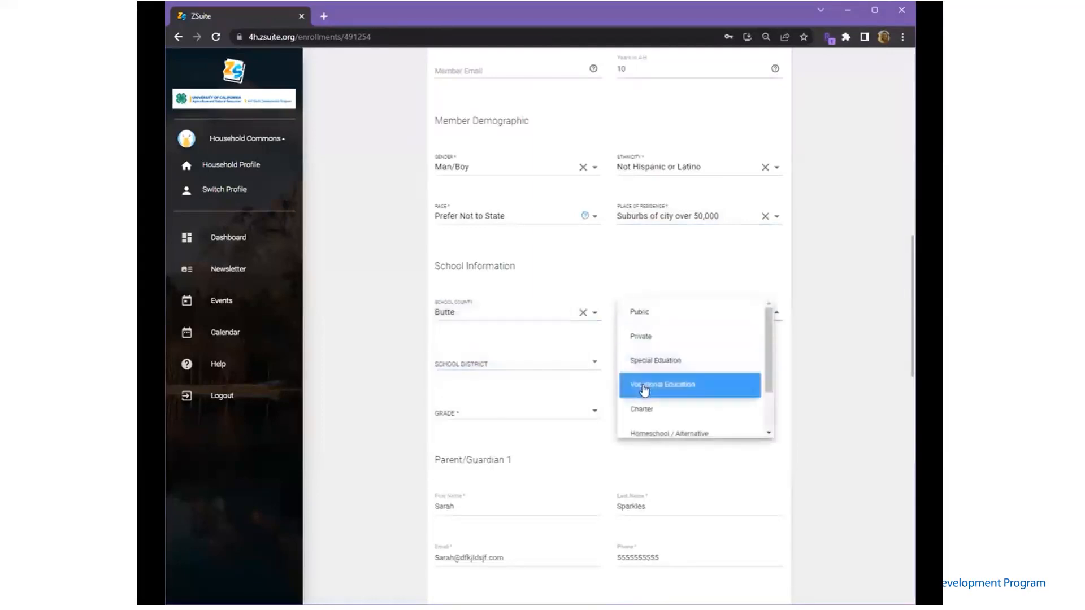
scroll(644, 401, "down", 2)
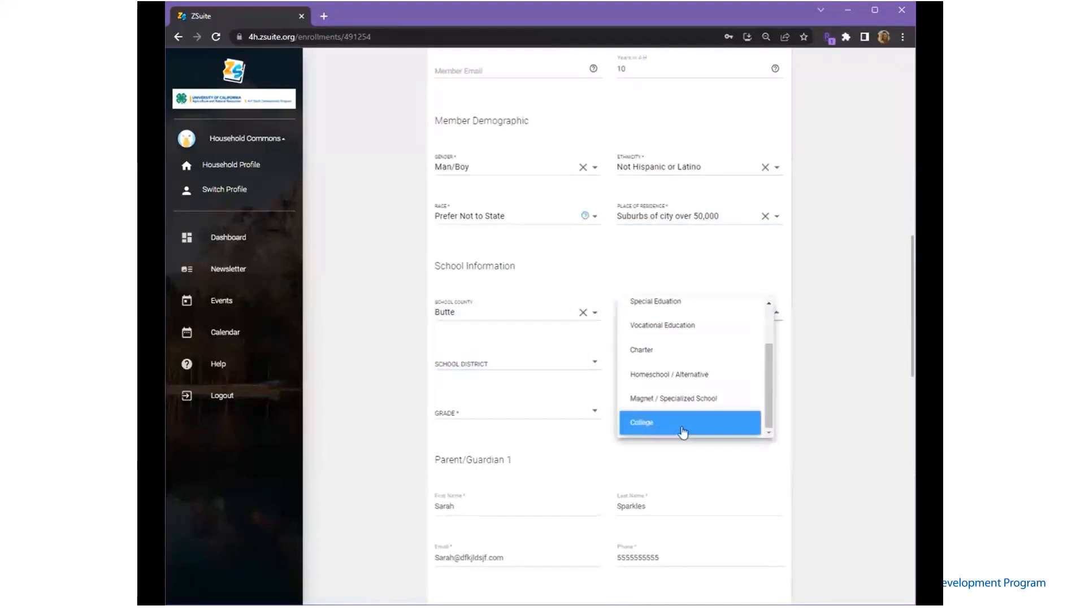
scroll(678, 418, "up", 2)
left_click(654, 317)
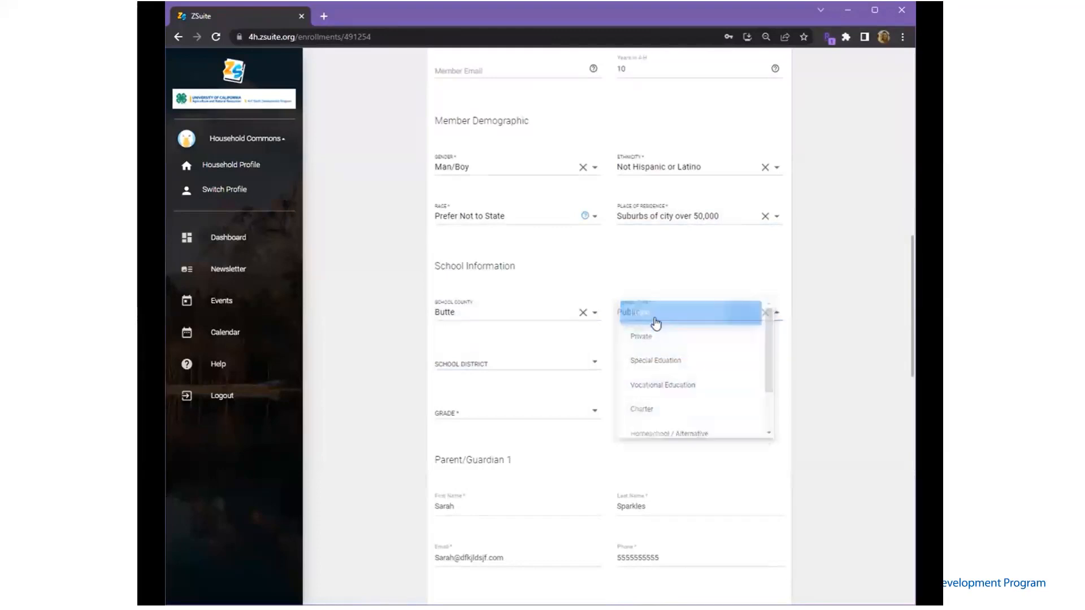
Set school district Biggs Unified, school Biggs Elementary and grade 7th
left_click(491, 367)
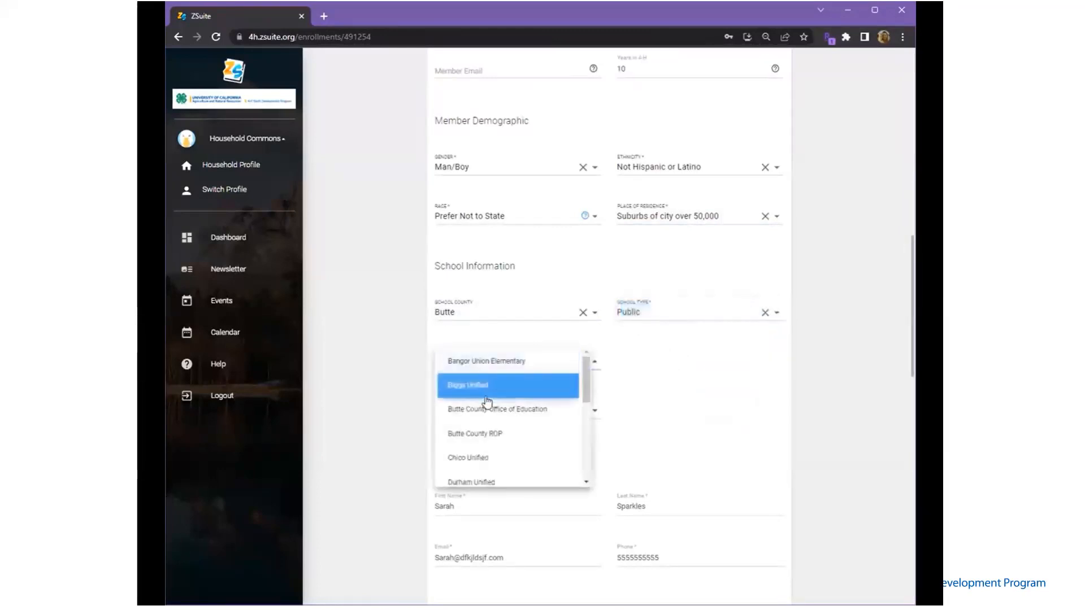
left_click(486, 397)
left_click(492, 414)
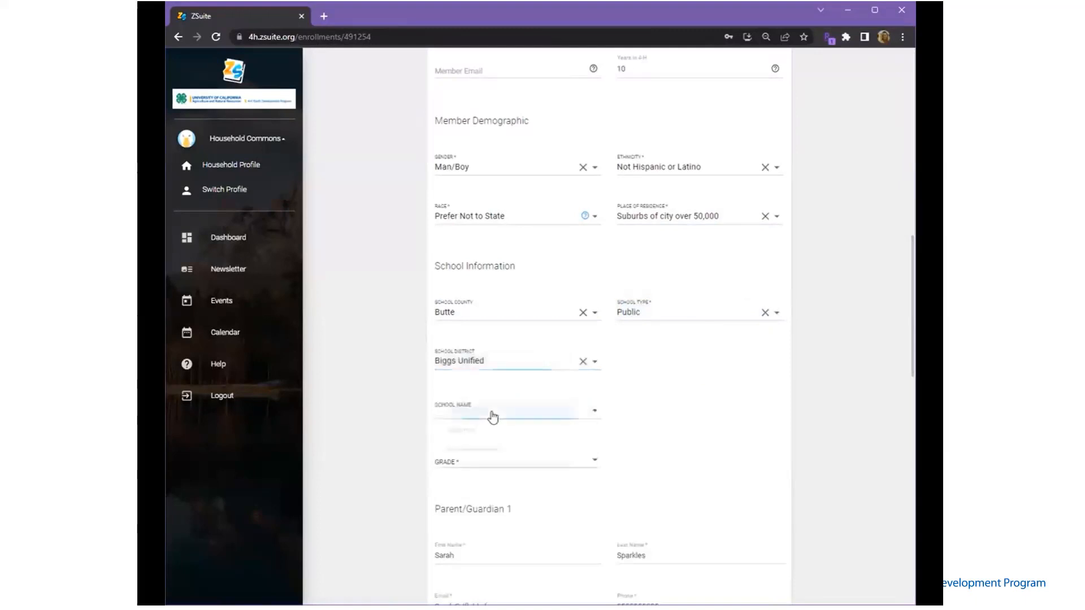
left_click(496, 411)
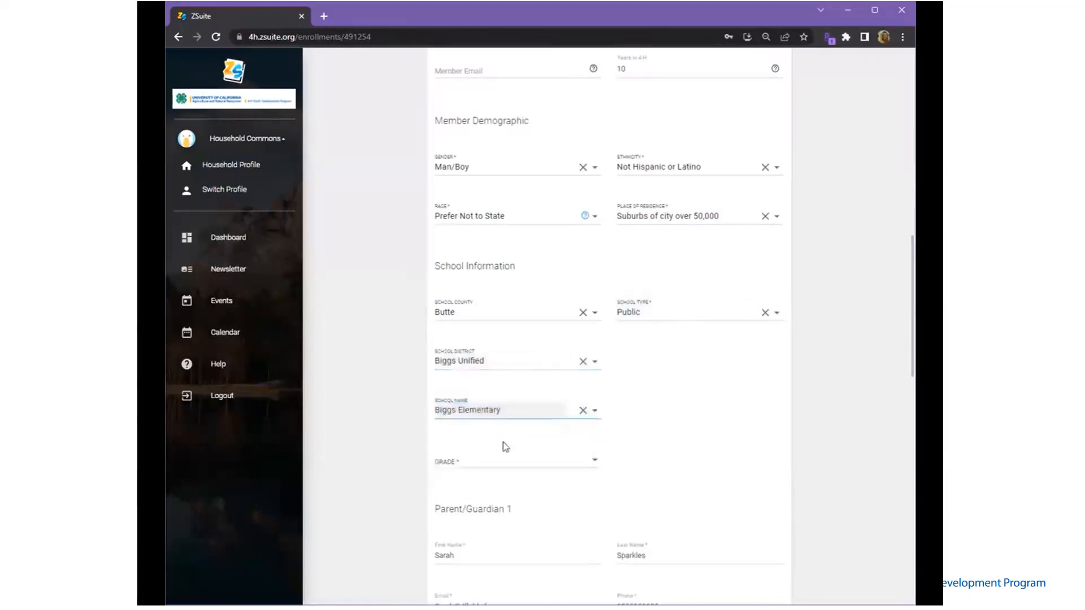
left_click(499, 469)
scroll(499, 499, "down", 3)
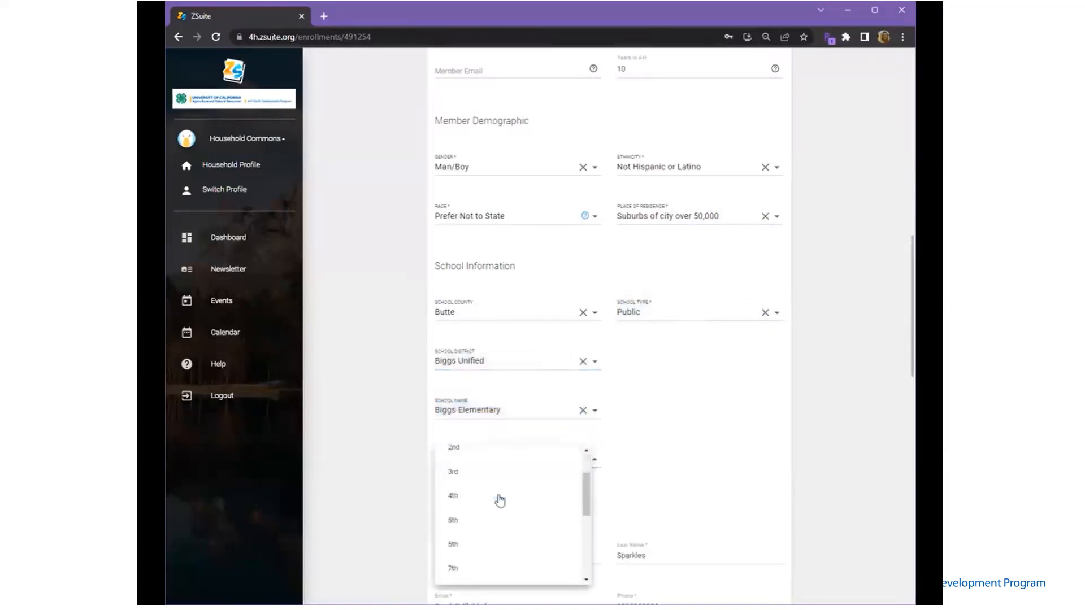
left_click(485, 513)
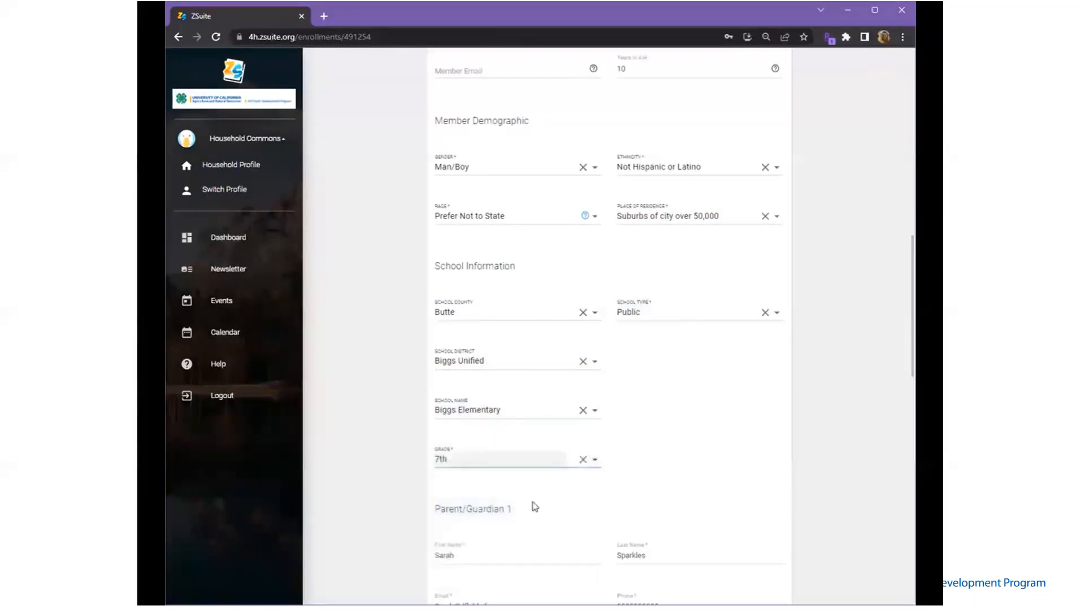
scroll(594, 499, "down", 1)
scroll(501, 474, "down", 2)
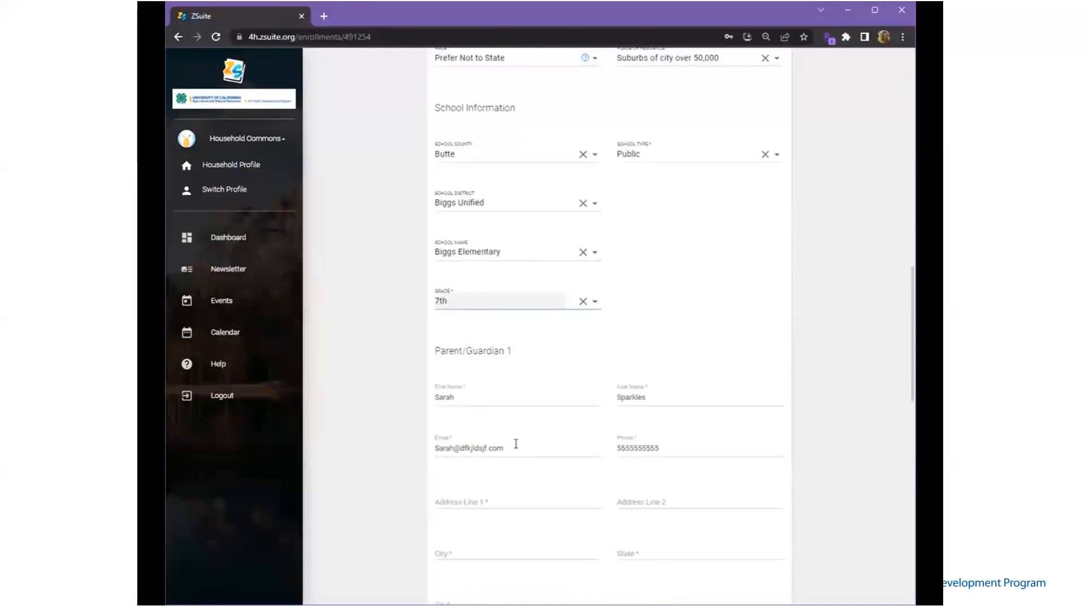
scroll(615, 459, "down", 1)
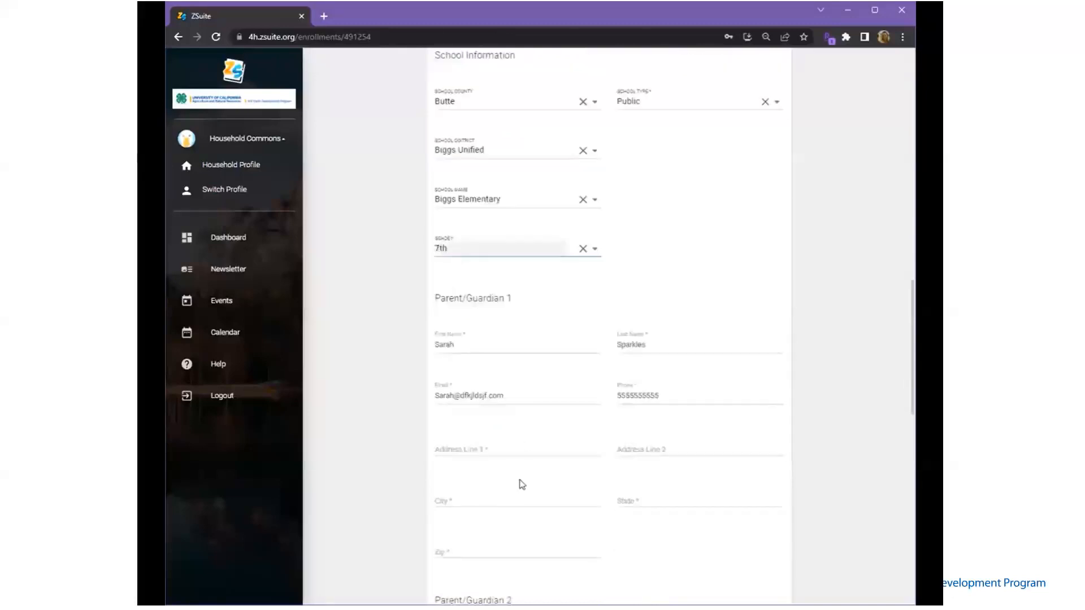
Enter Parent/Guardian 1's street address, city, state and zip code
left_click(488, 452)
type("1234 Main")
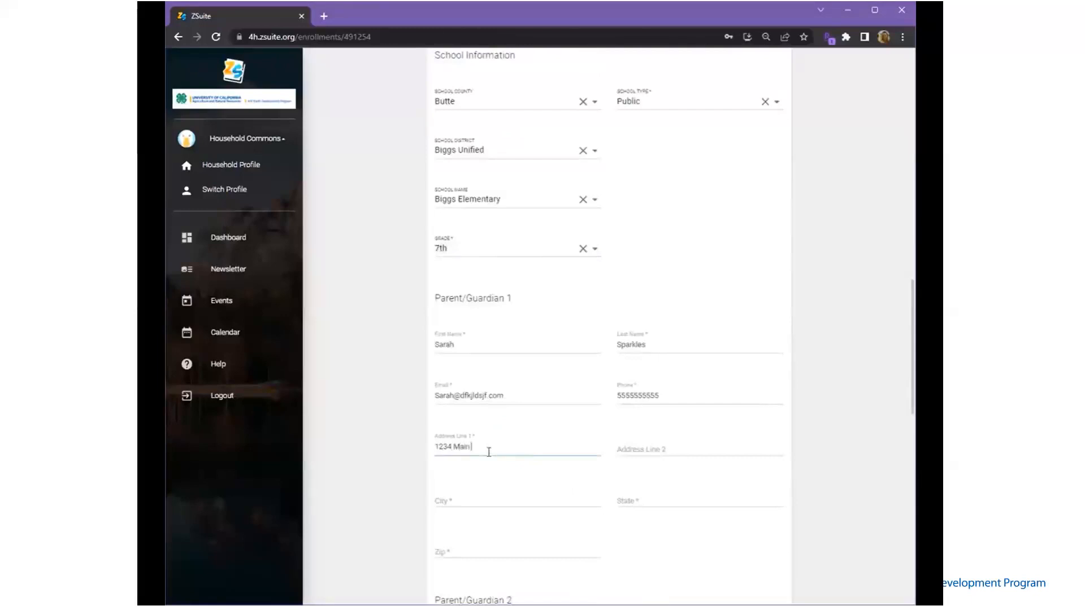
type(" Street")
key("Tab")
key("Tab")
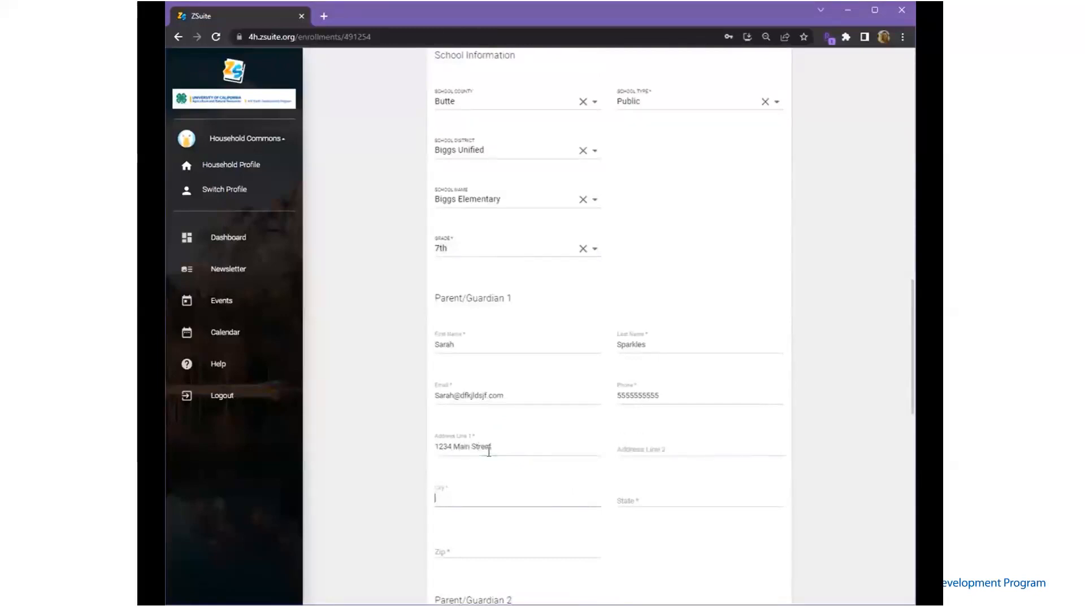
type("ment")
key("Tab")
key("Tab")
type("9581")
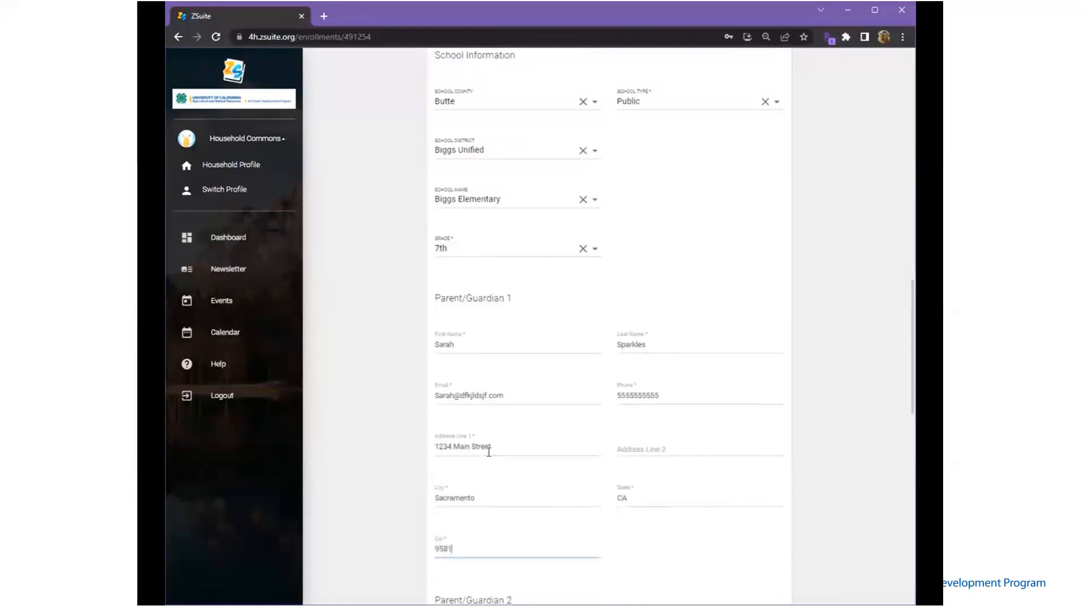
type("7")
key("Tab")
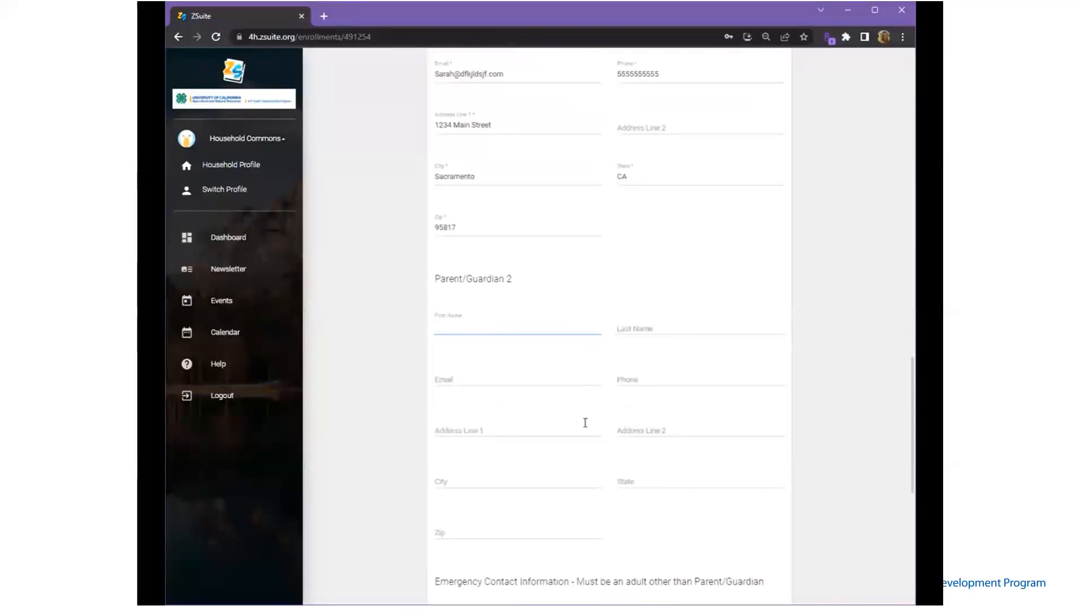
Enter the emergency contact's first and last name, relationship Uncle, and phone number
scroll(606, 492, "down", 2)
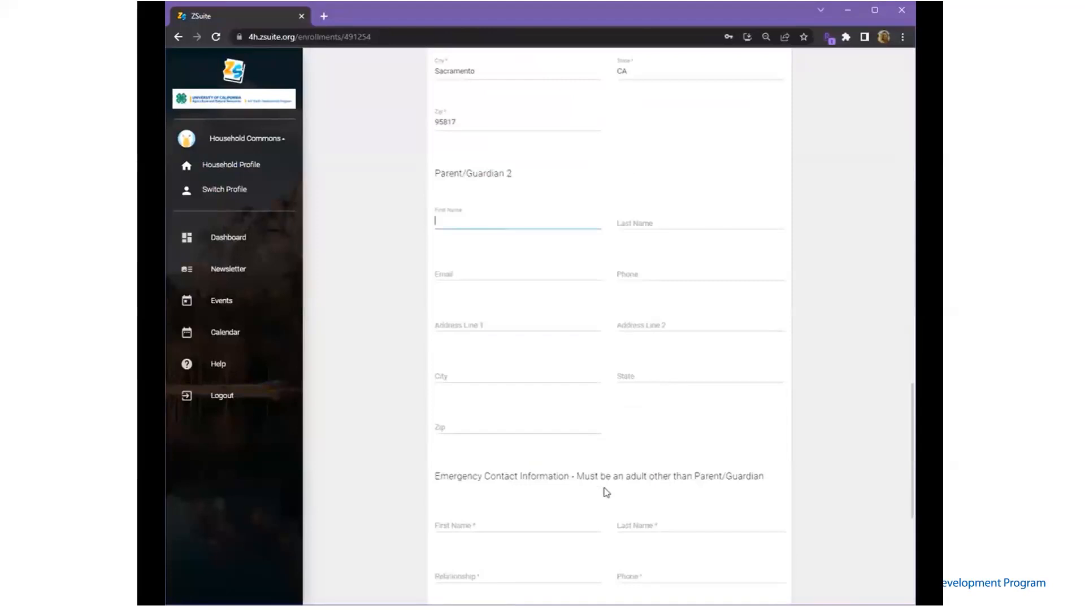
scroll(660, 484, "down", 2)
left_click(505, 419)
key("Tab")
key("Tab")
type("Uncle")
key("Tab")
type("55555")
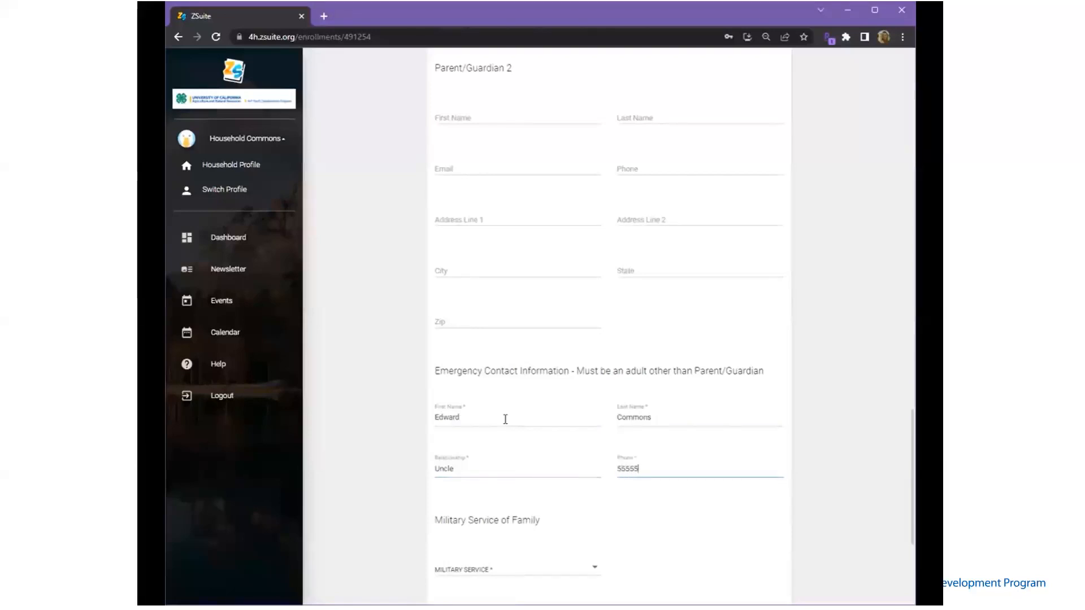
Record family military service: a parent/guardian serving in the Coast Guard, National Guard component
scroll(505, 418, "down", 3)
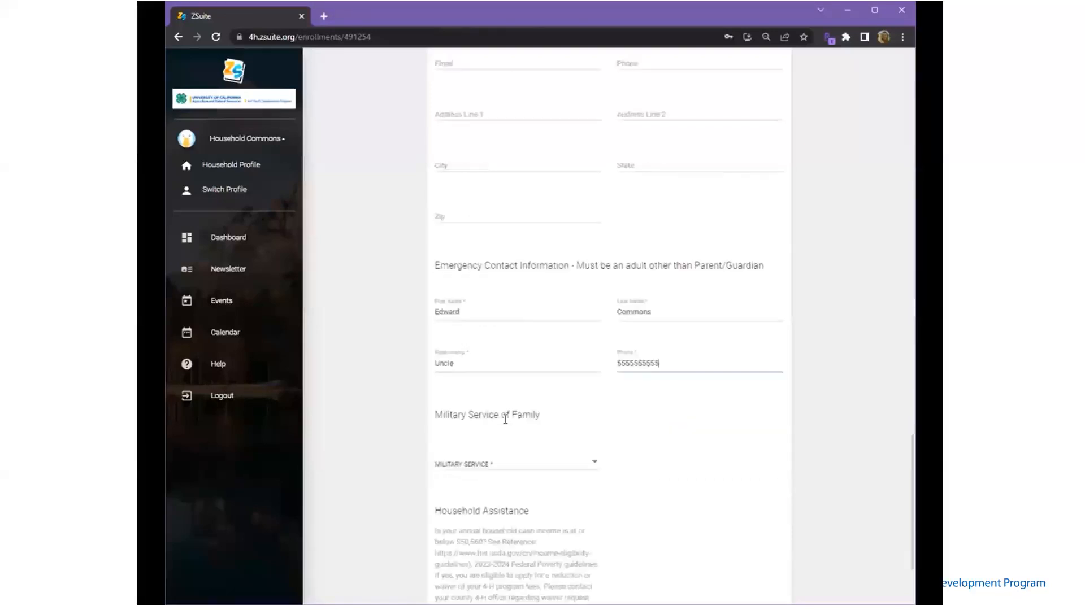
left_click(505, 411)
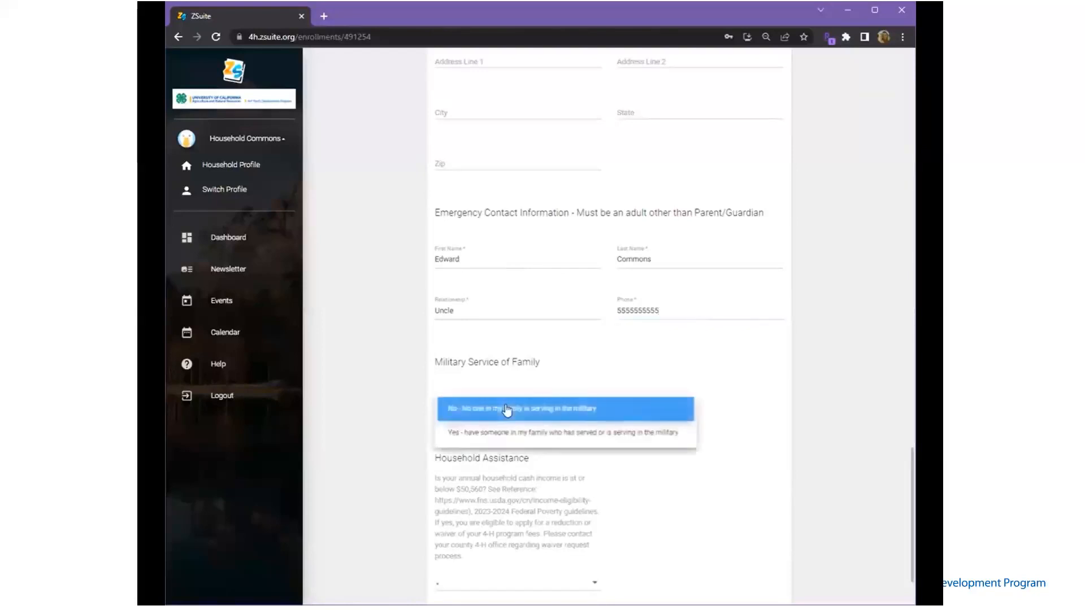
left_click(506, 415)
left_click(525, 415)
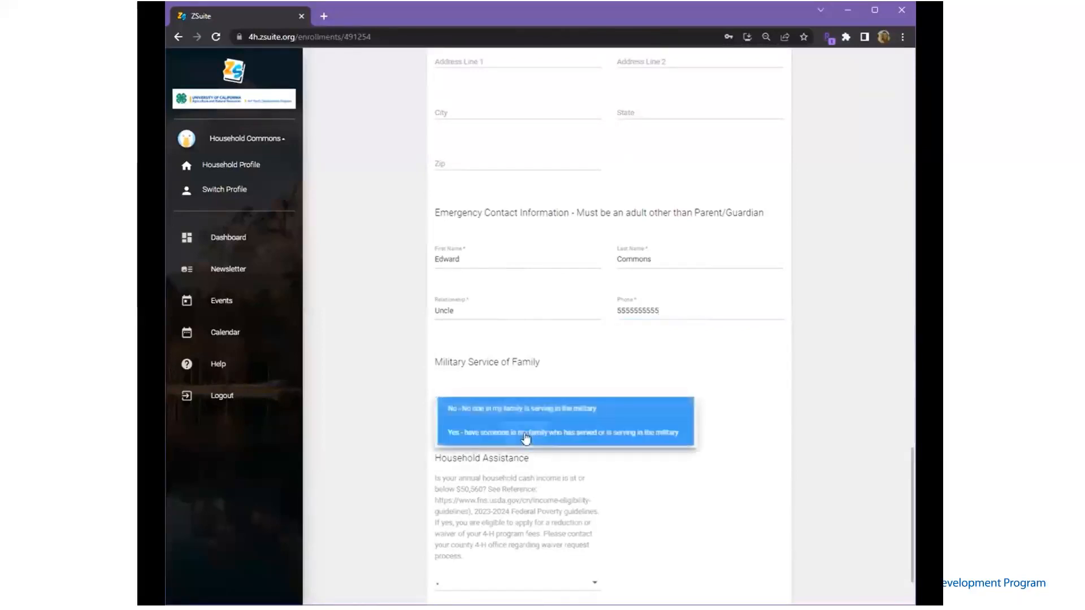
left_click(526, 435)
left_click(690, 416)
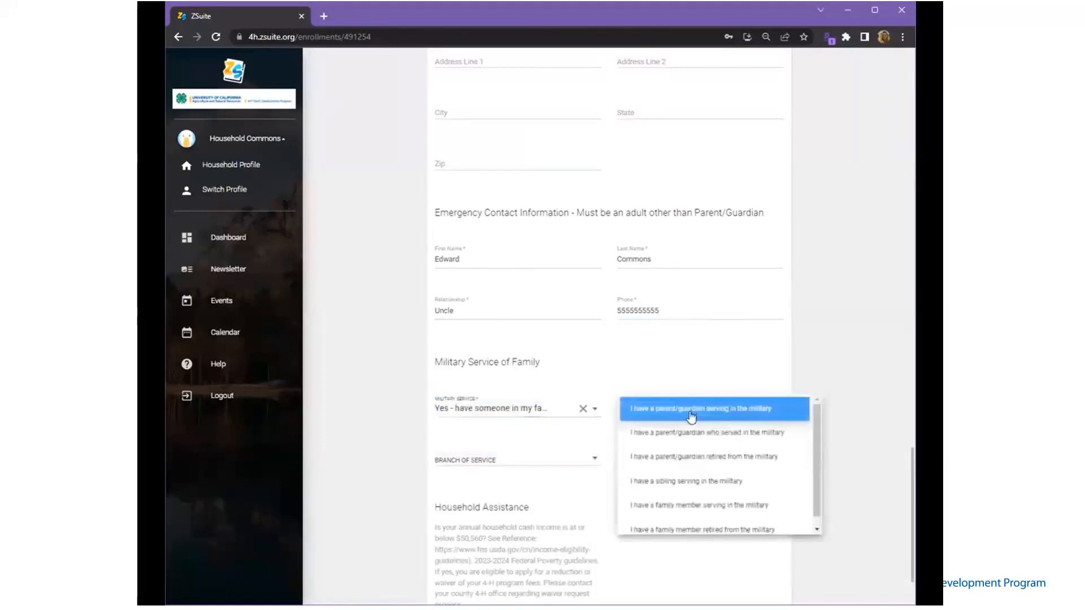
left_click(691, 420)
left_click(561, 460)
left_click(537, 507)
left_click(667, 460)
left_click(661, 483)
Choose Prefer Not to State for household assistance and continue to the Units step
scroll(660, 485, "down", 3)
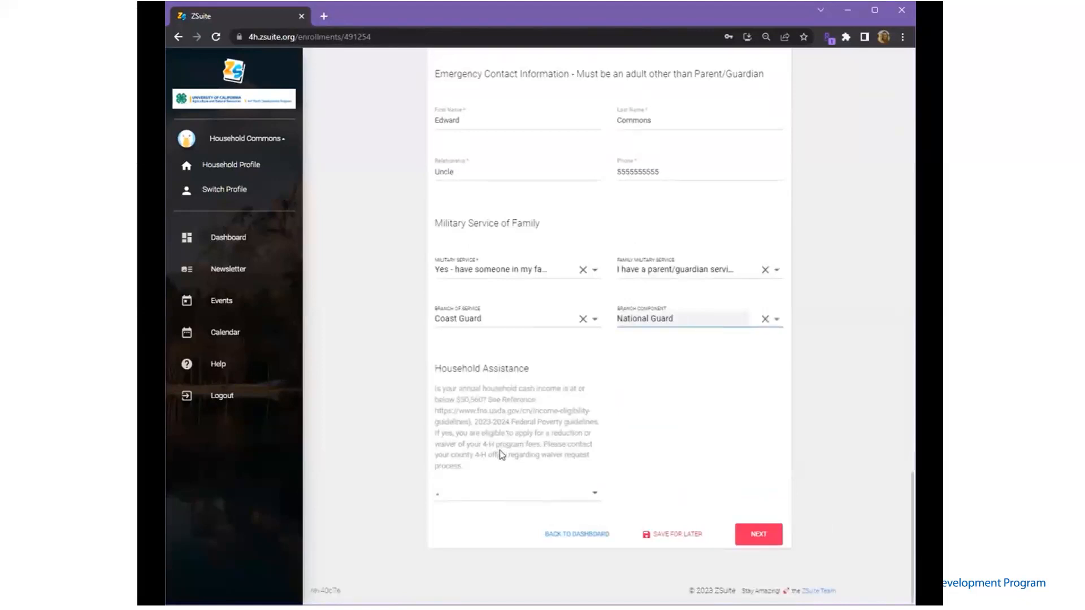
left_click(495, 498)
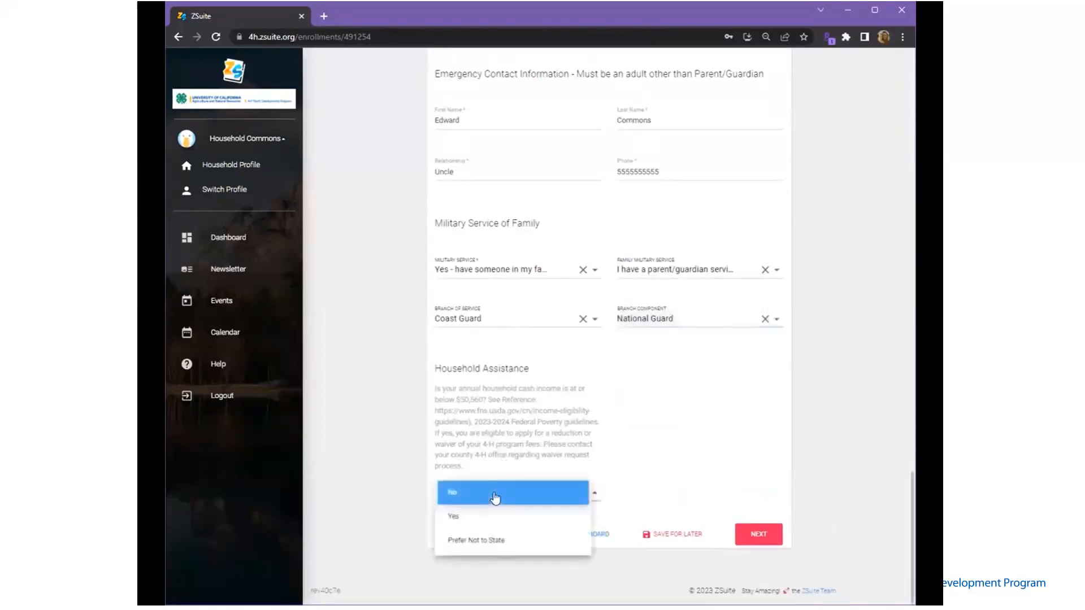
left_click(491, 544)
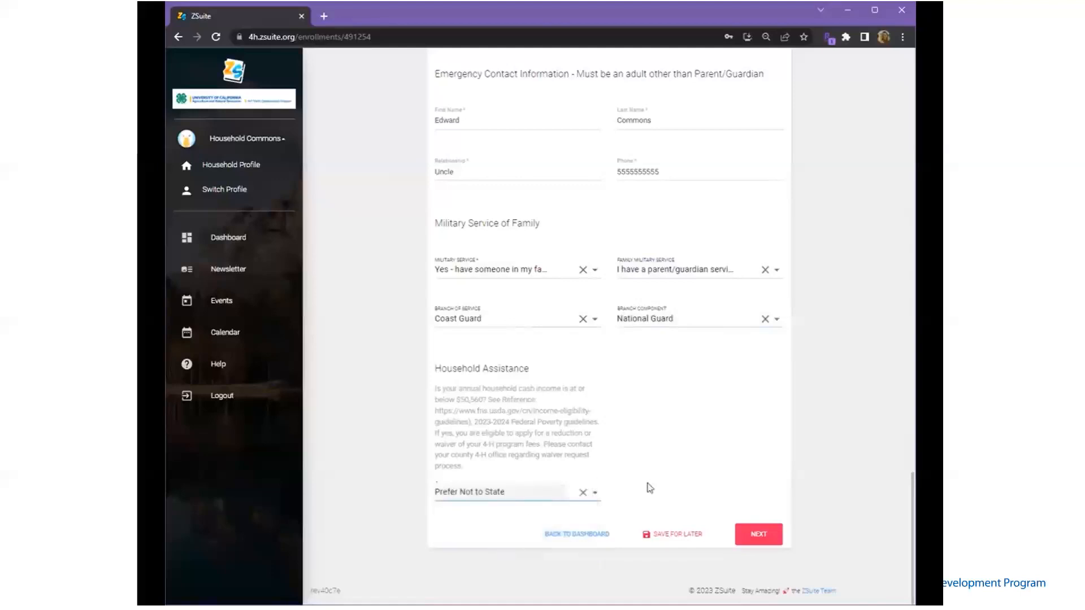
left_click(754, 535)
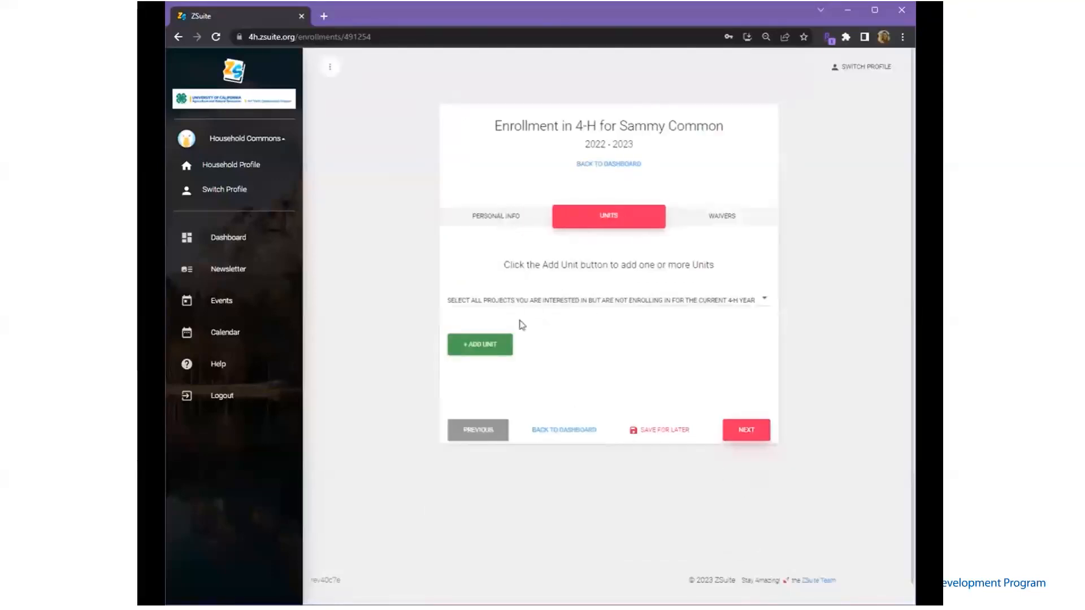
Add the Ag is Awesome unit with the Member, Historian and Other Officer roles
left_click(495, 346)
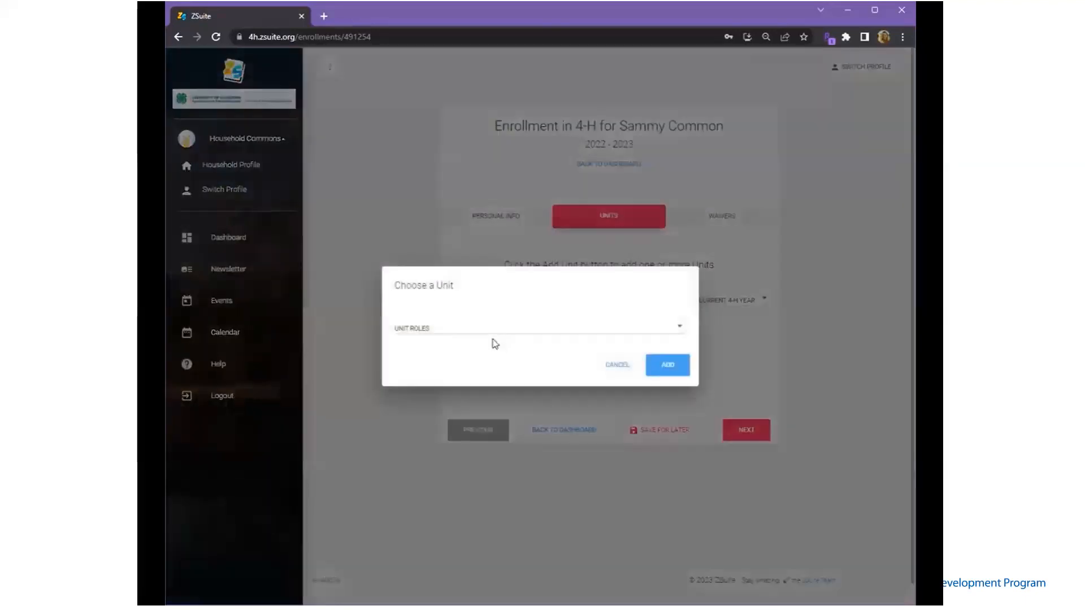
left_click(475, 311)
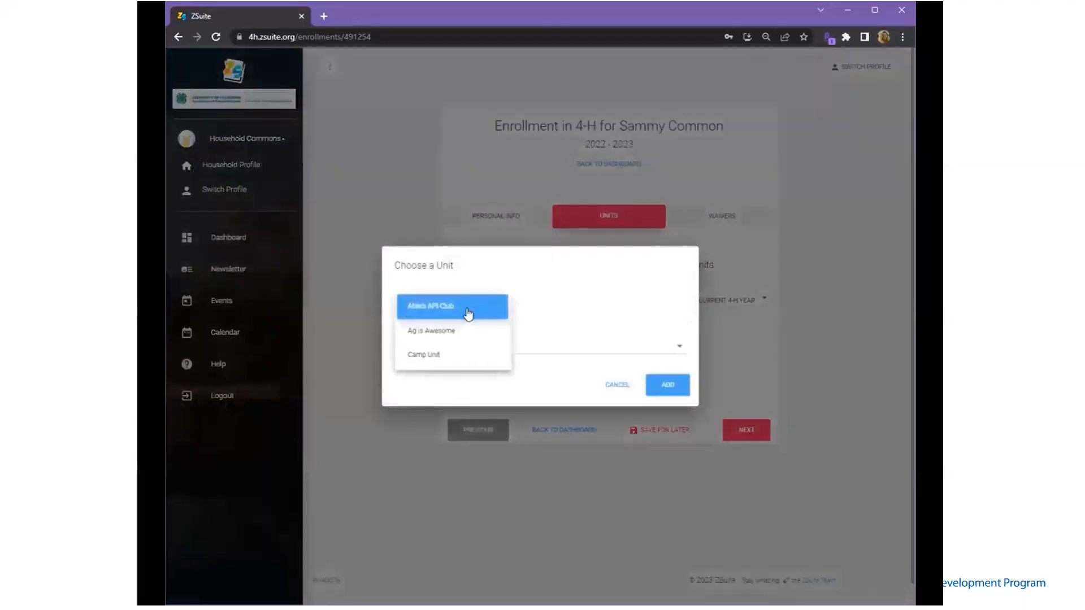
left_click(458, 332)
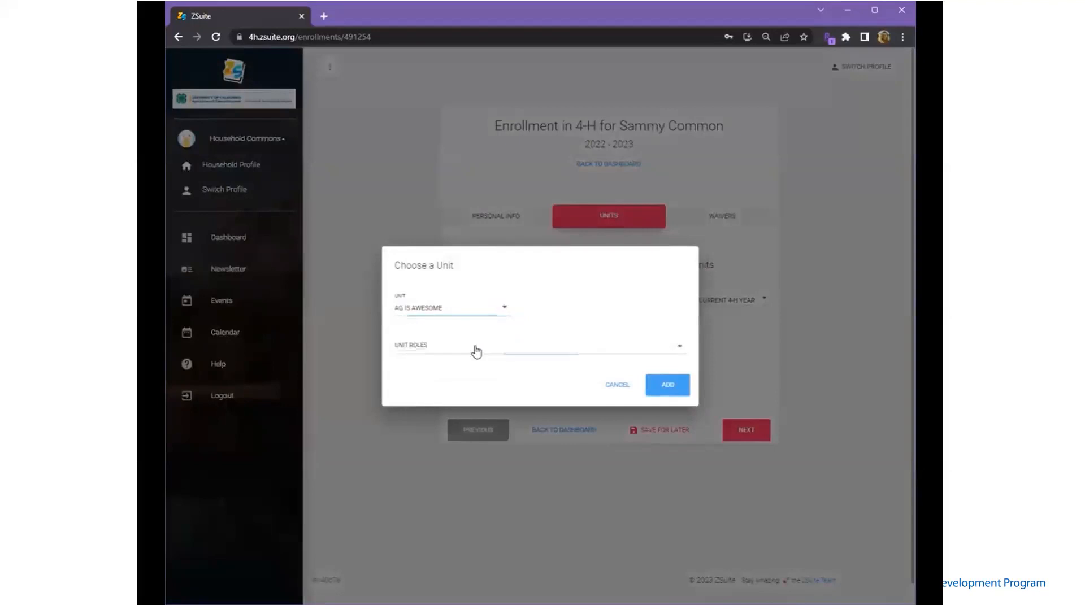
left_click(475, 346)
left_click(413, 321)
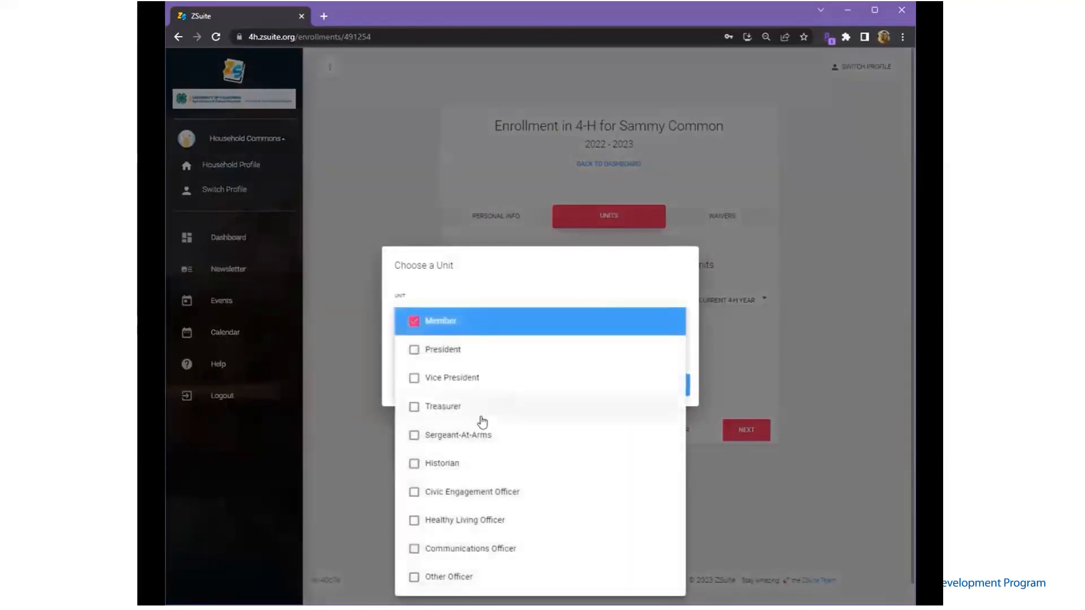
left_click(416, 461)
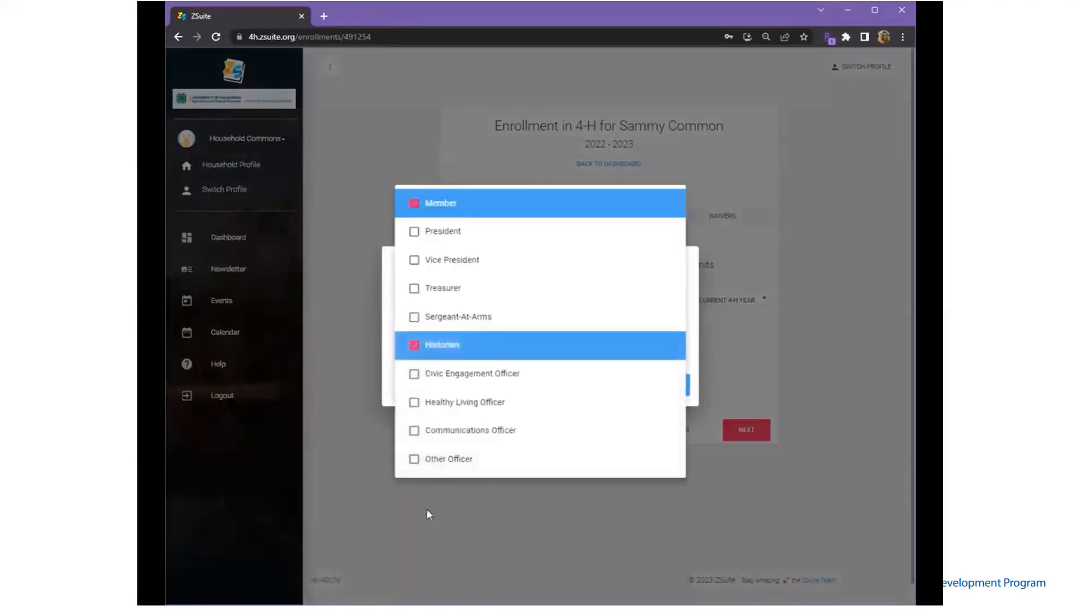
left_click(414, 461)
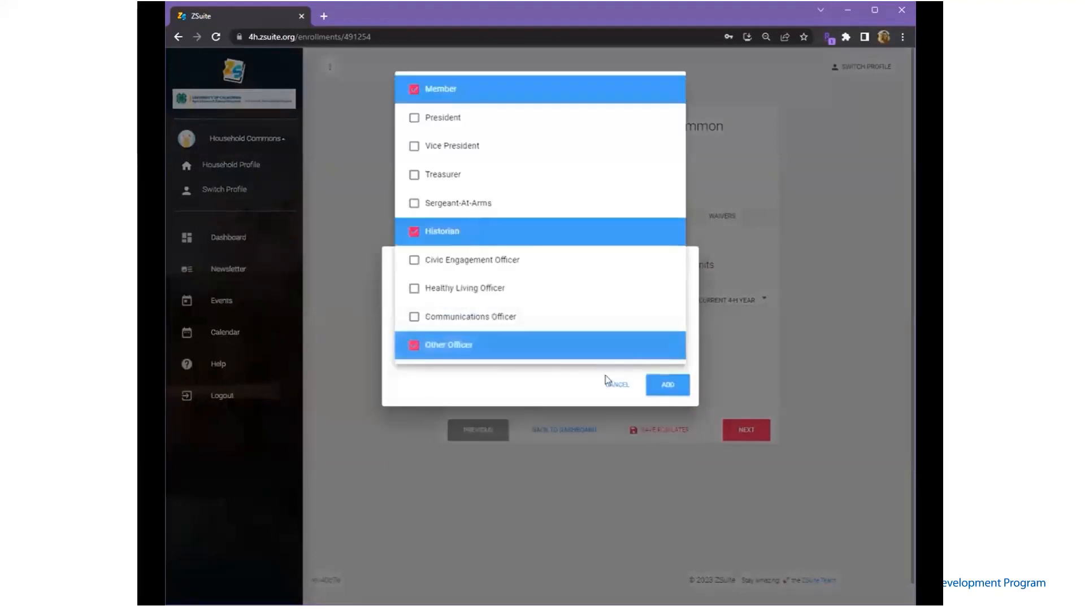
left_click(558, 390)
left_click(669, 389)
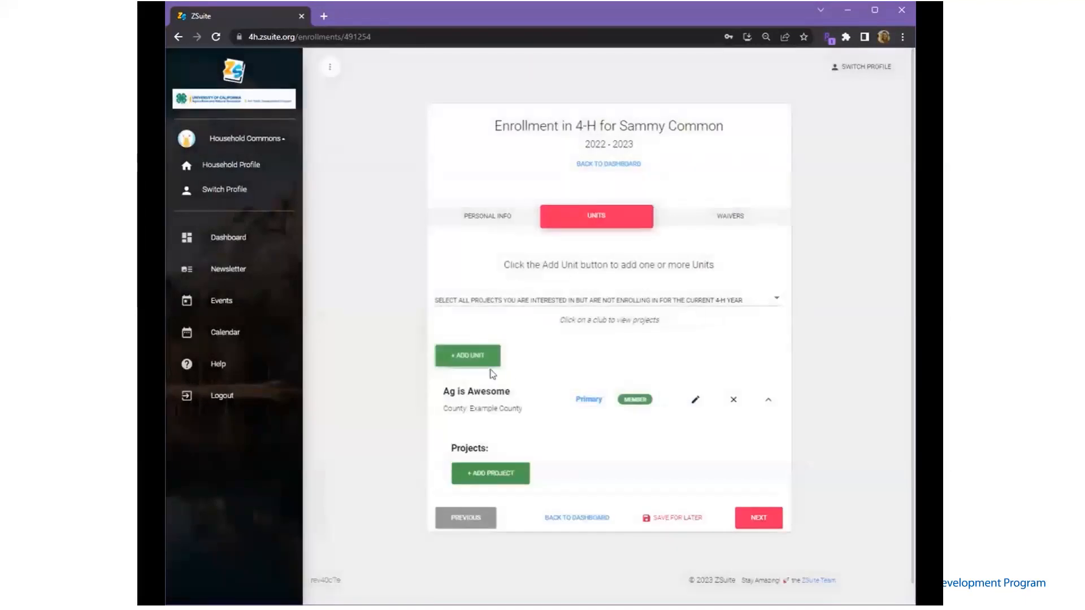
left_click(496, 471)
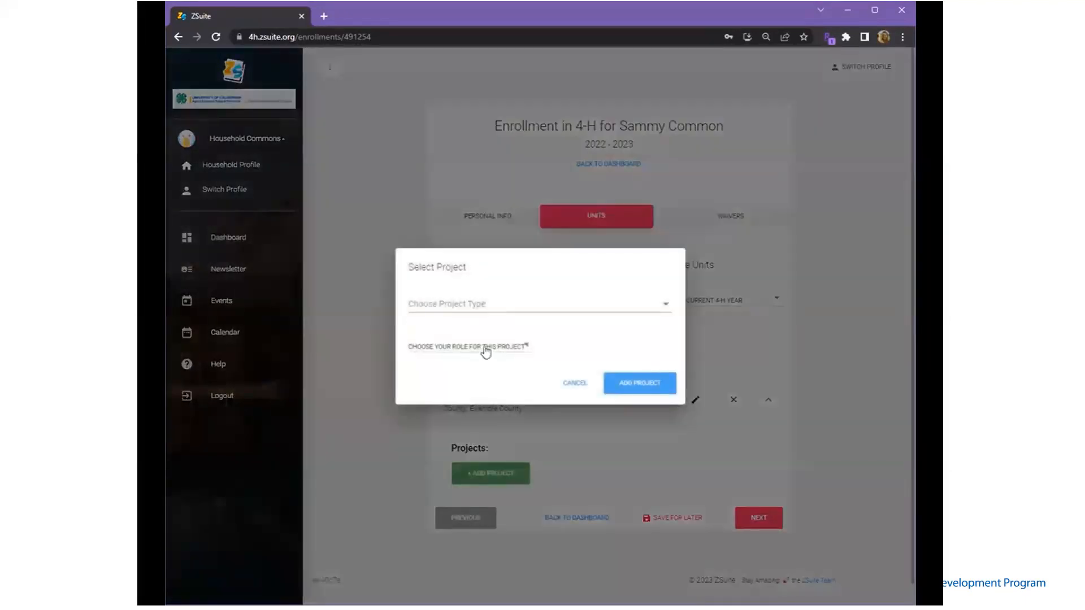
Add the Aerospace & Rocketry project with the Member role
left_click(483, 300)
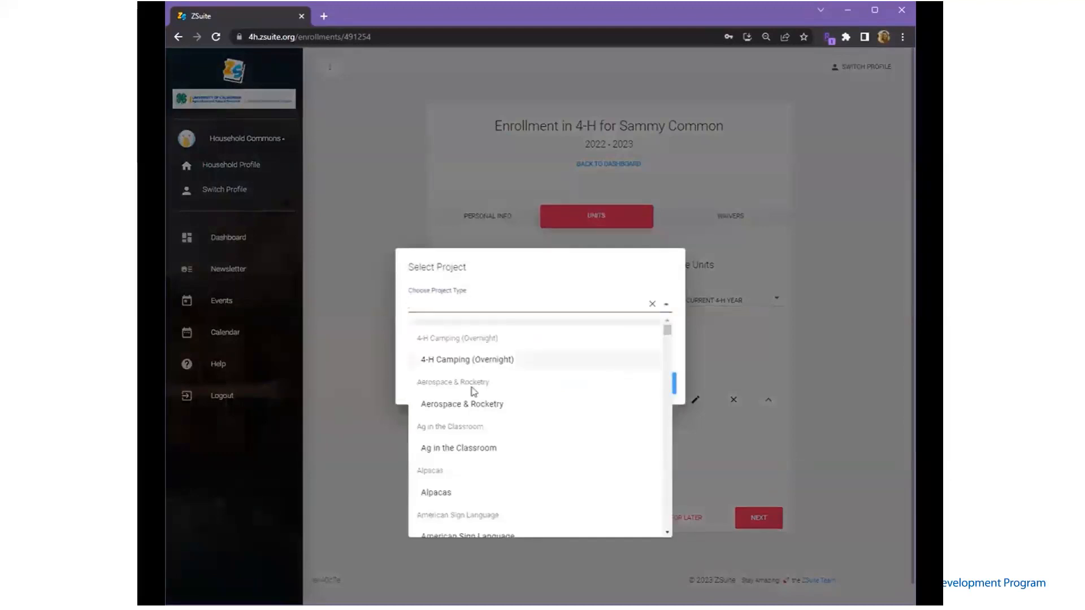
left_click(466, 404)
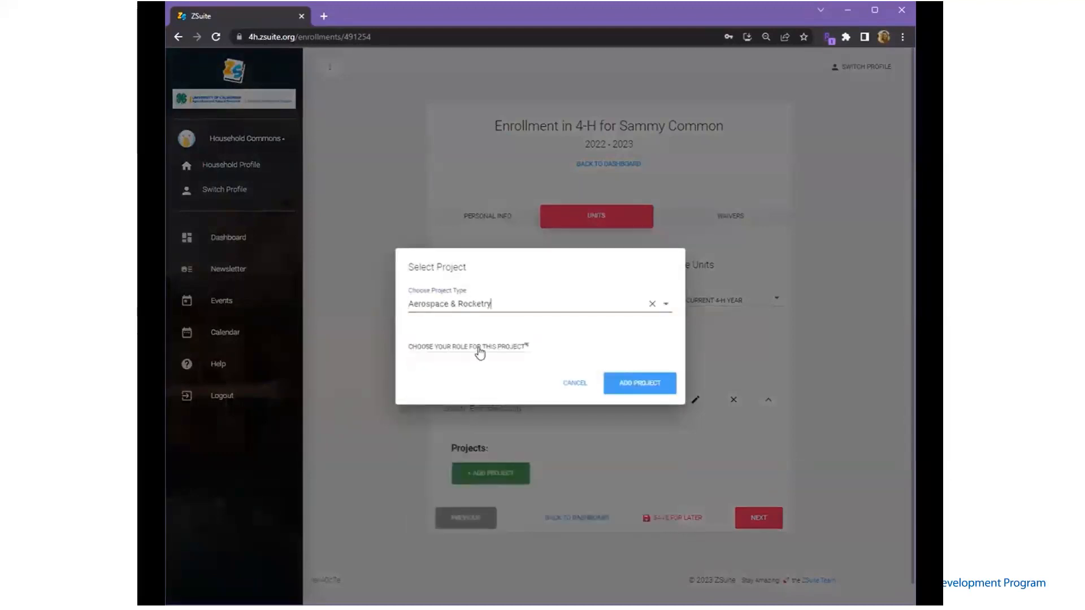
left_click(479, 351)
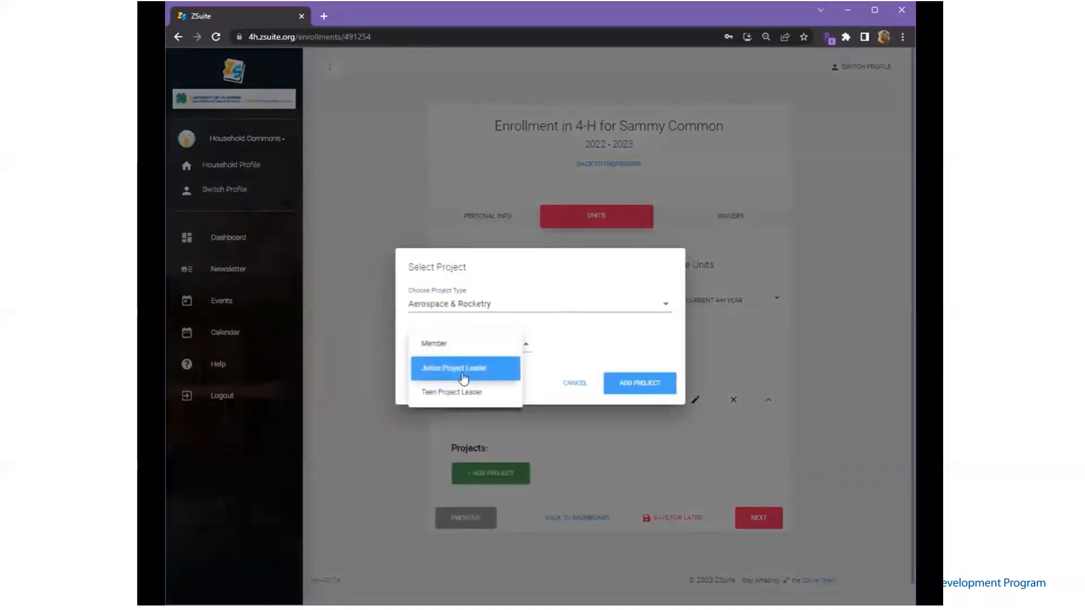
left_click(501, 345)
left_click(630, 384)
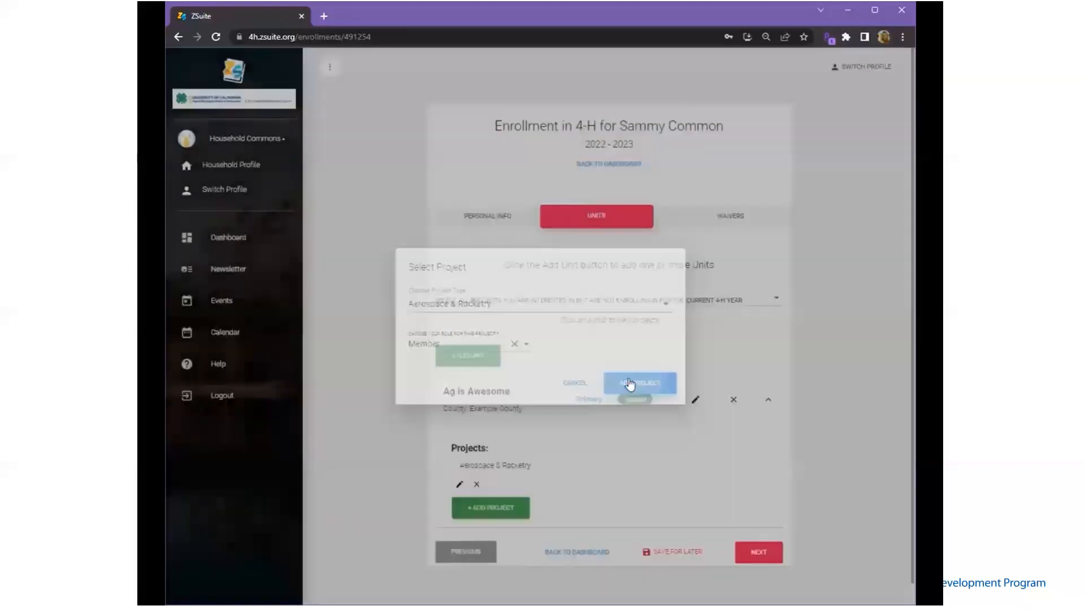
Add the Alpacas project as Junior Project Leader and continue to the Waivers step
left_click(491, 507)
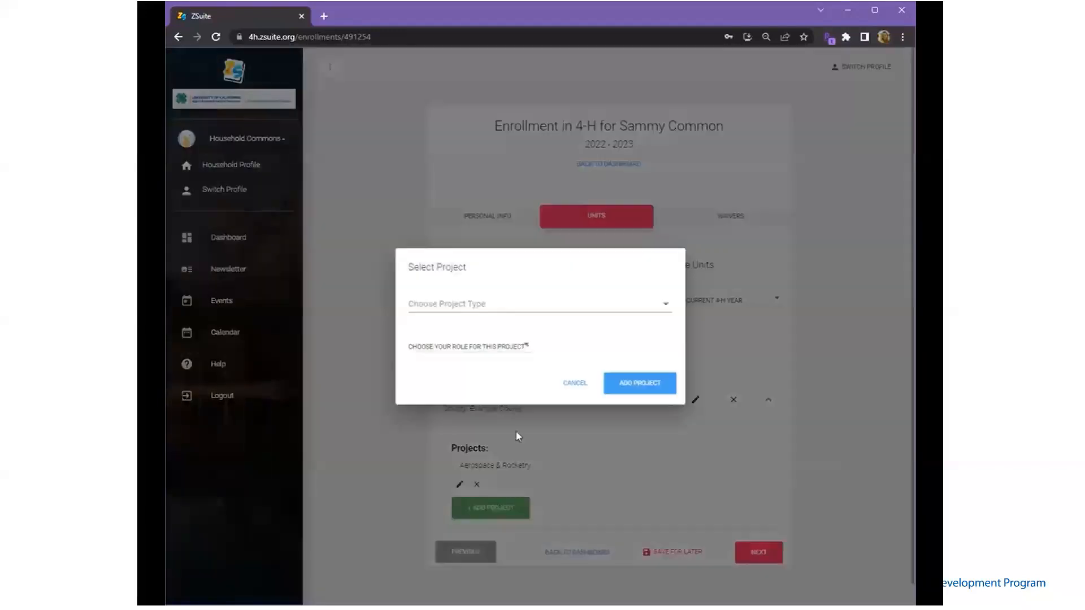
left_click(493, 310)
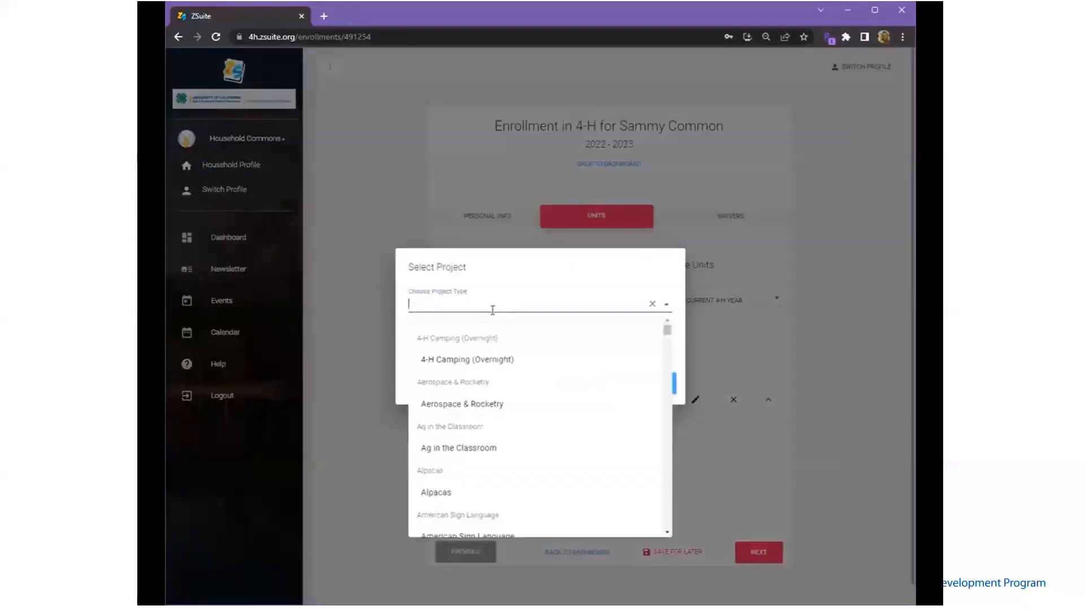
left_click(459, 492)
left_click(635, 382)
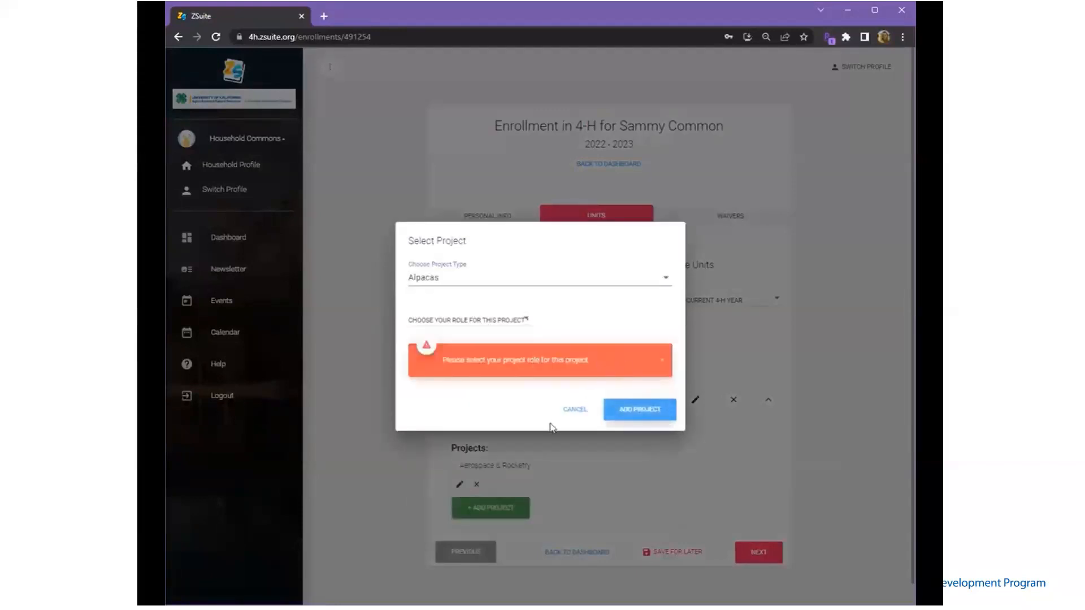
left_click(663, 368)
left_click(471, 348)
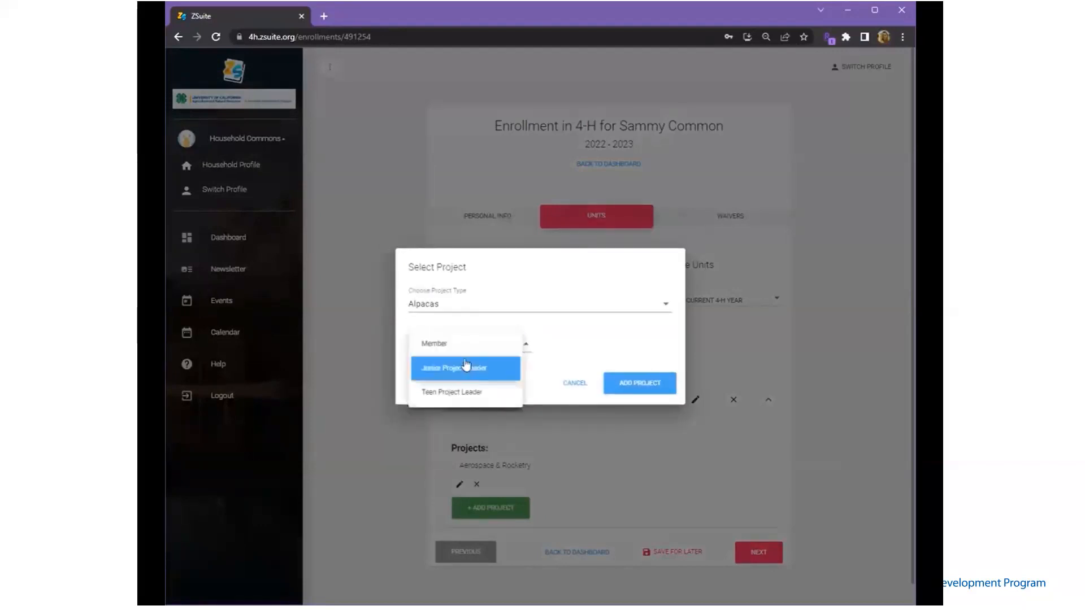
left_click(466, 373)
left_click(638, 381)
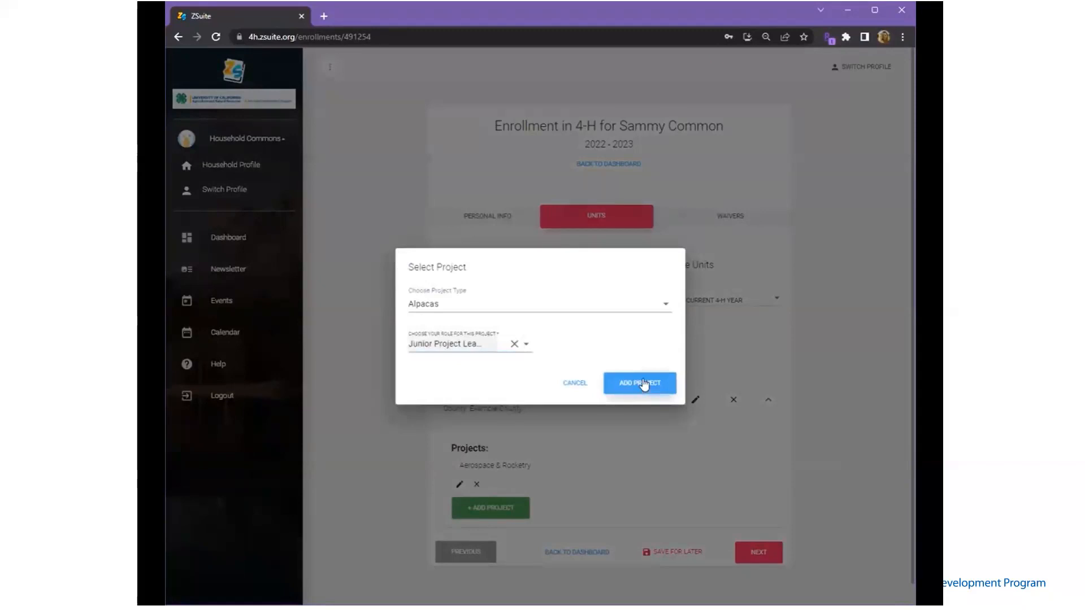
scroll(701, 489, "down", 1)
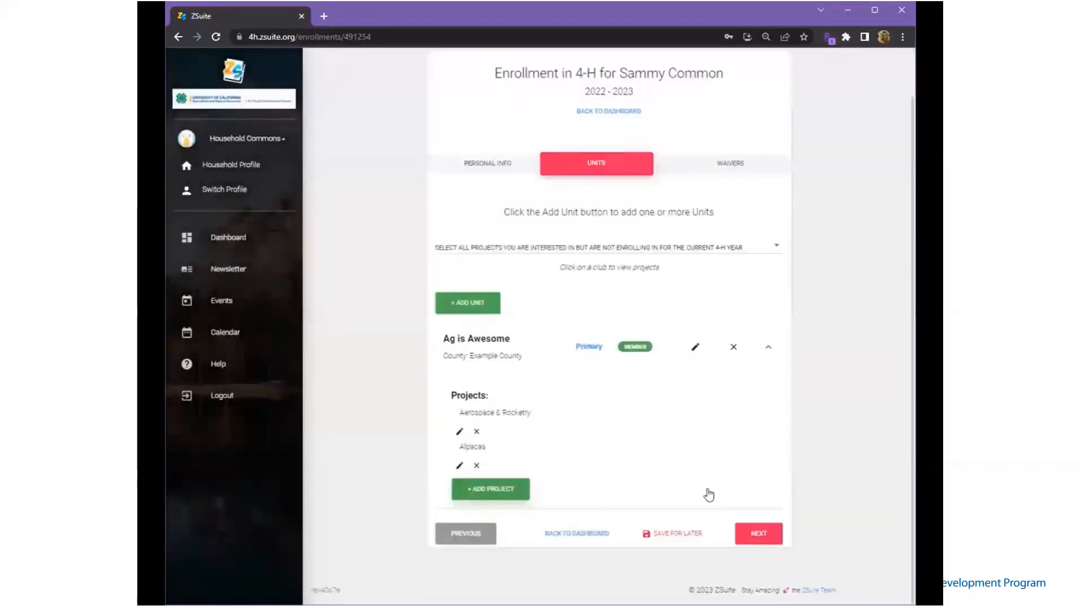
left_click(758, 534)
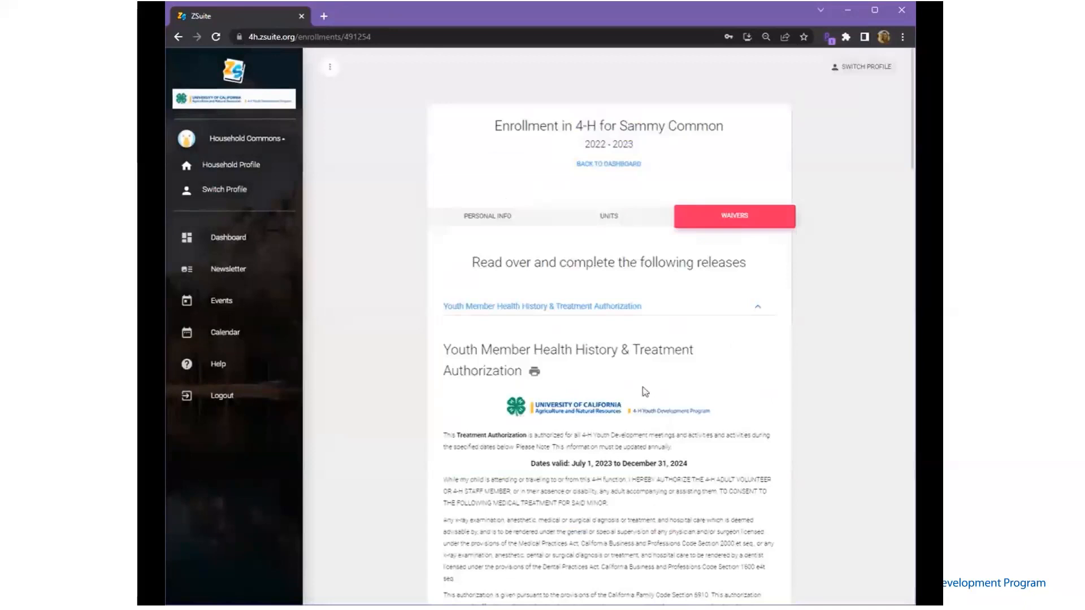
Enter the member's legal first and last name under Member Information
scroll(642, 387, "down", 2)
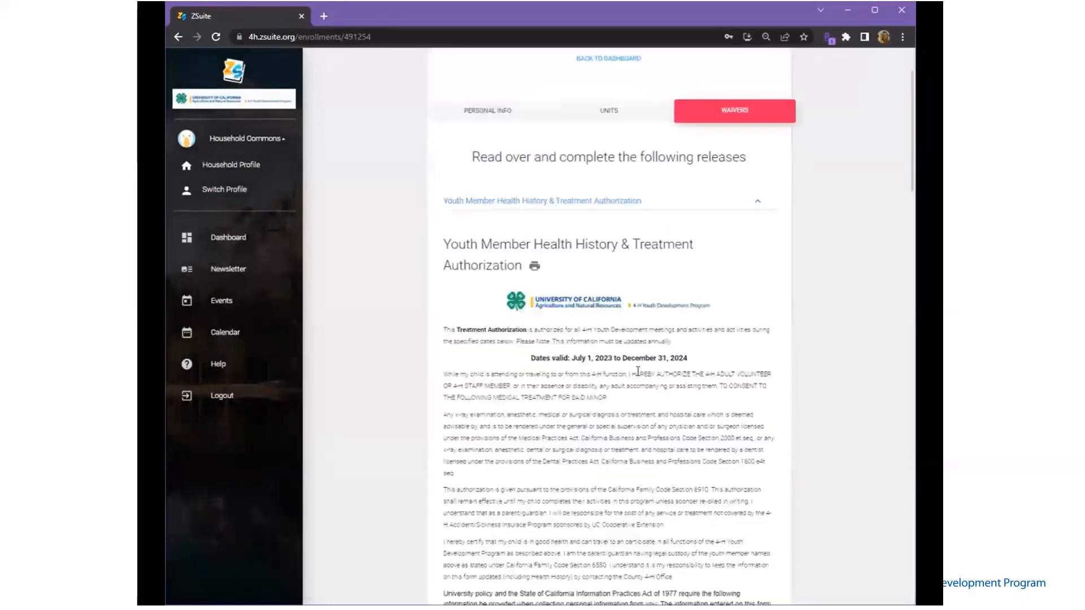
scroll(637, 371, "down", 7)
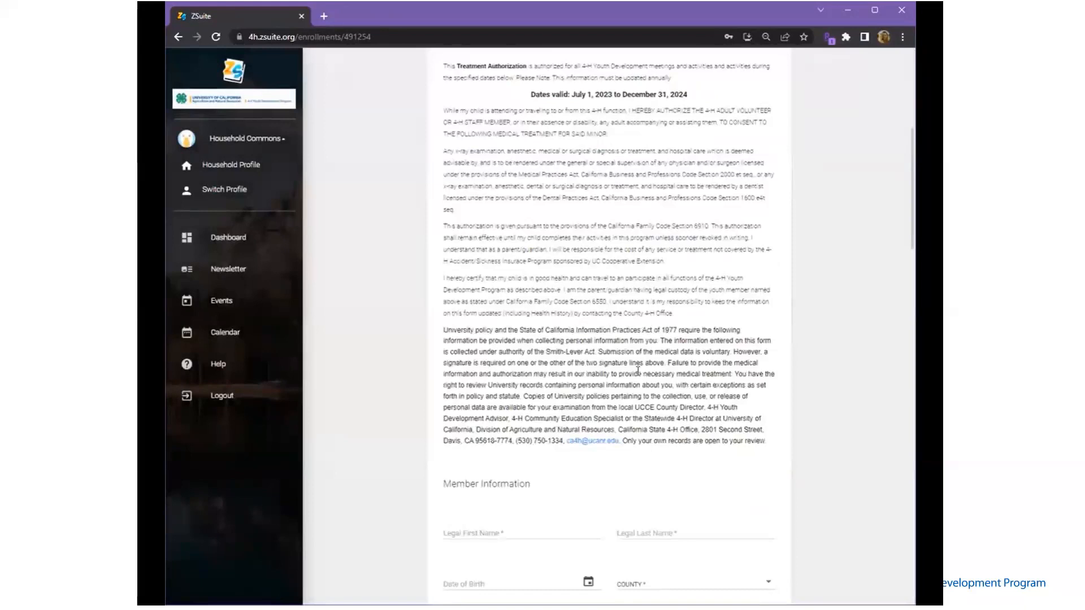
left_click(495, 426)
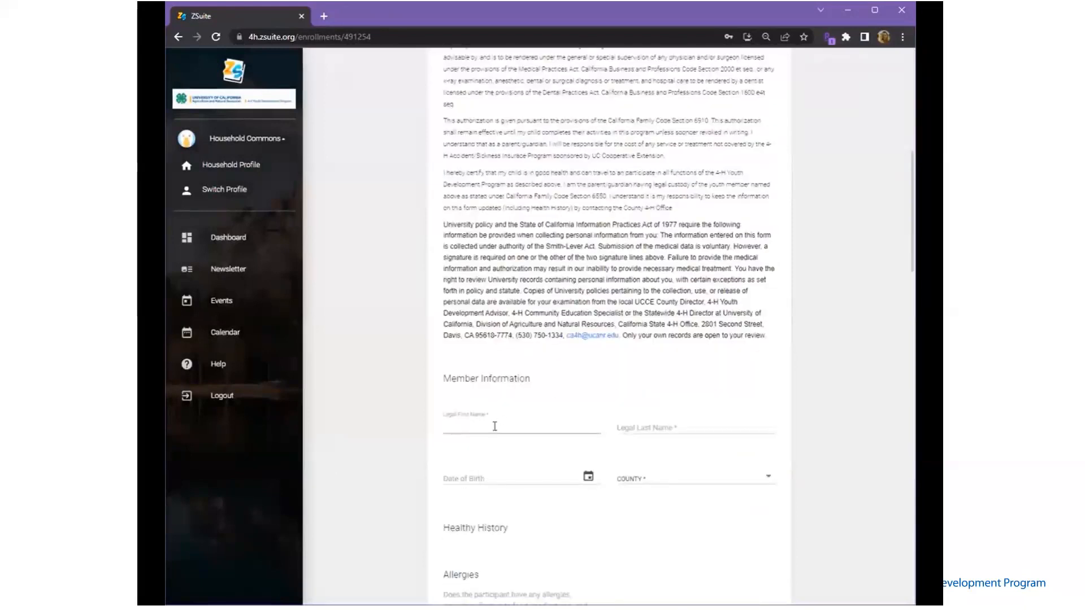
type("Samuel")
key("Tab")
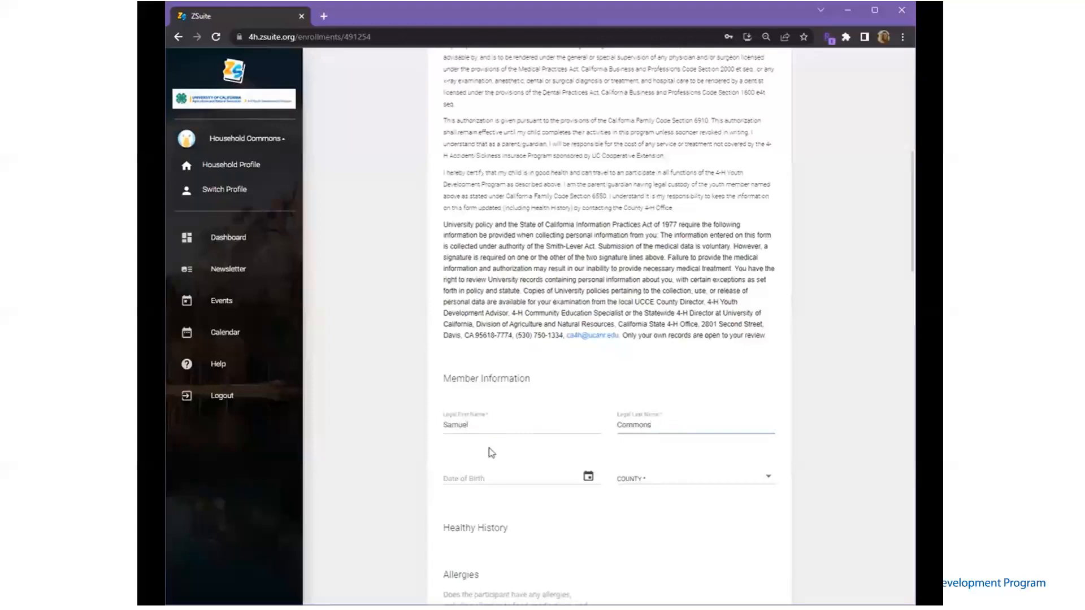
left_click(482, 478)
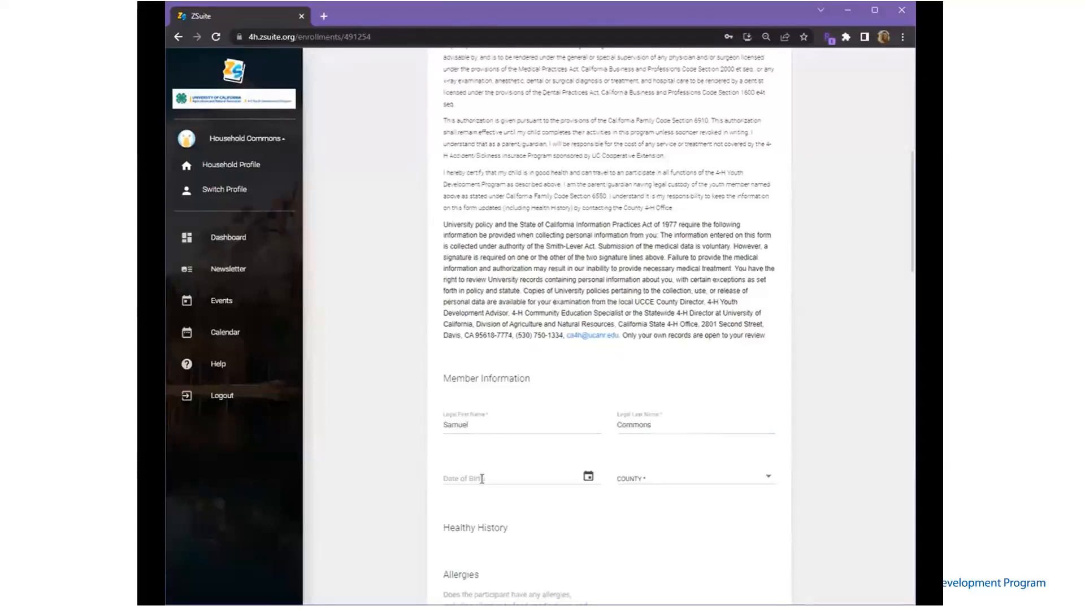
Enter the birth date 10/14/2010 and choose Butte as the county
left_click(482, 479)
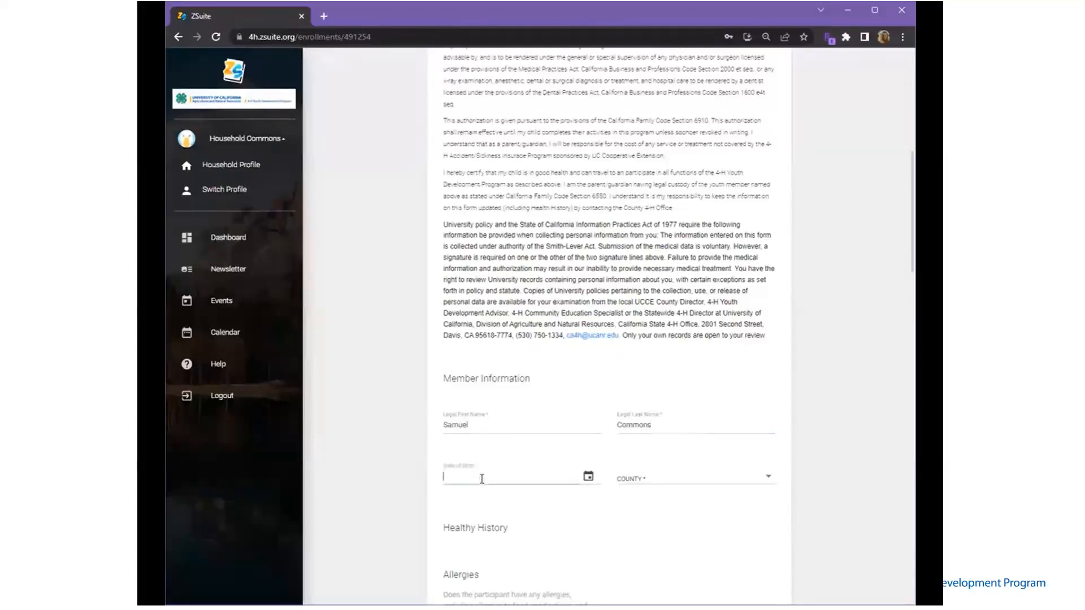
type("10/14/2010")
left_click(701, 482)
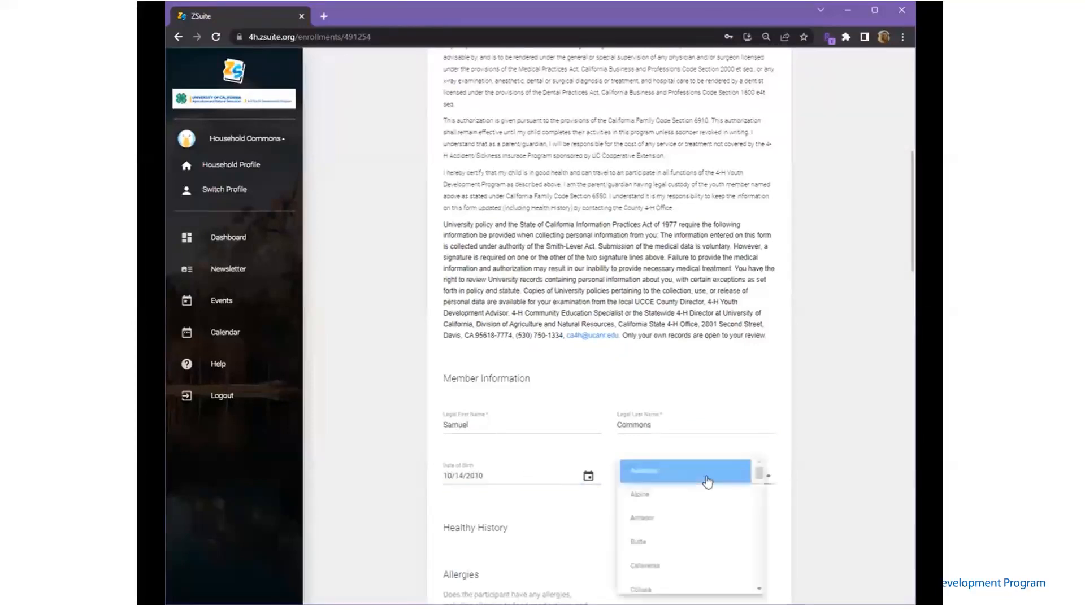
scroll(694, 520, "down", 3)
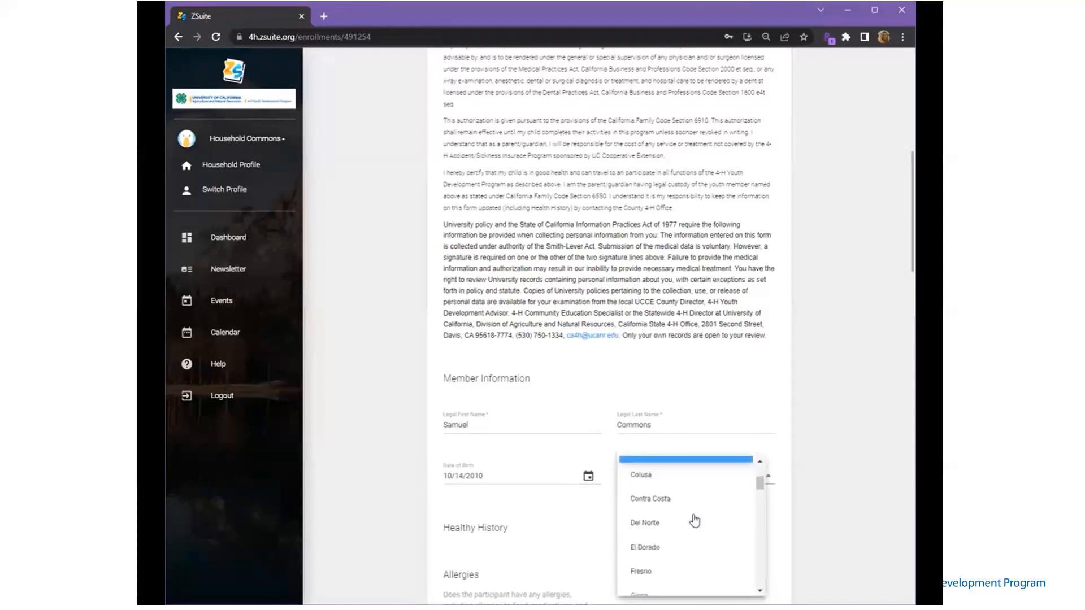
scroll(695, 521, "up", 3)
scroll(694, 521, "up", 1)
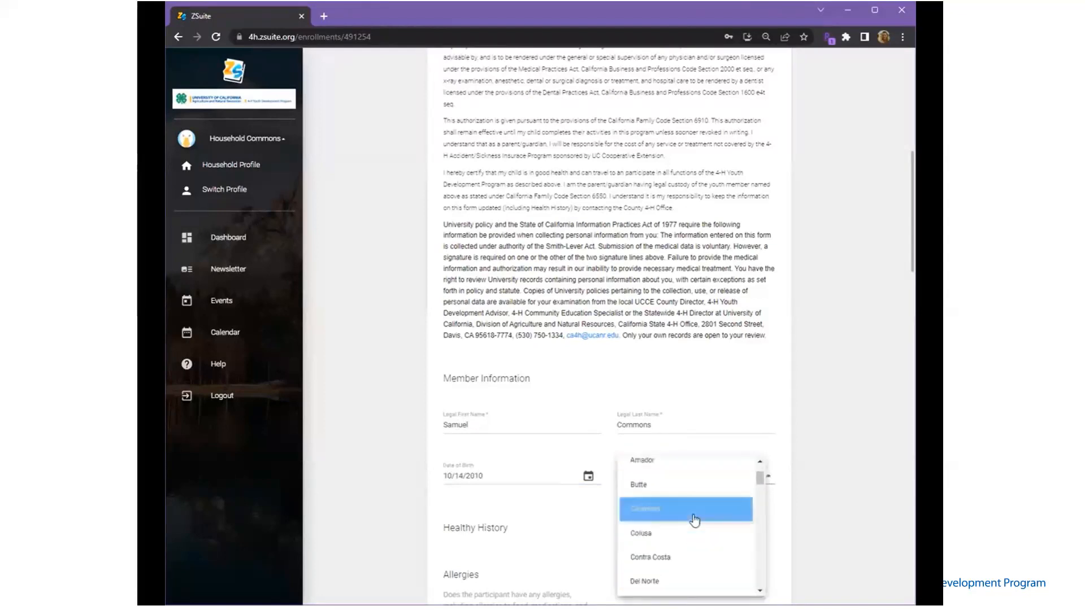
left_click(686, 482)
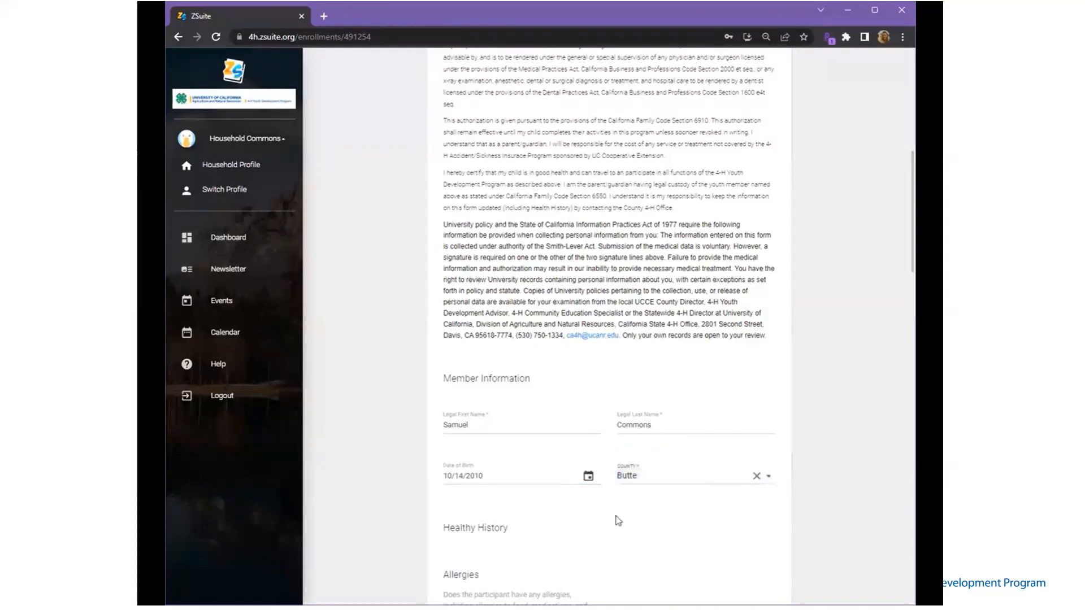
scroll(618, 521, "down", 3)
Answer Yes to allergies and explain the allergy to nuts and soy
left_click(498, 491)
left_click(506, 486)
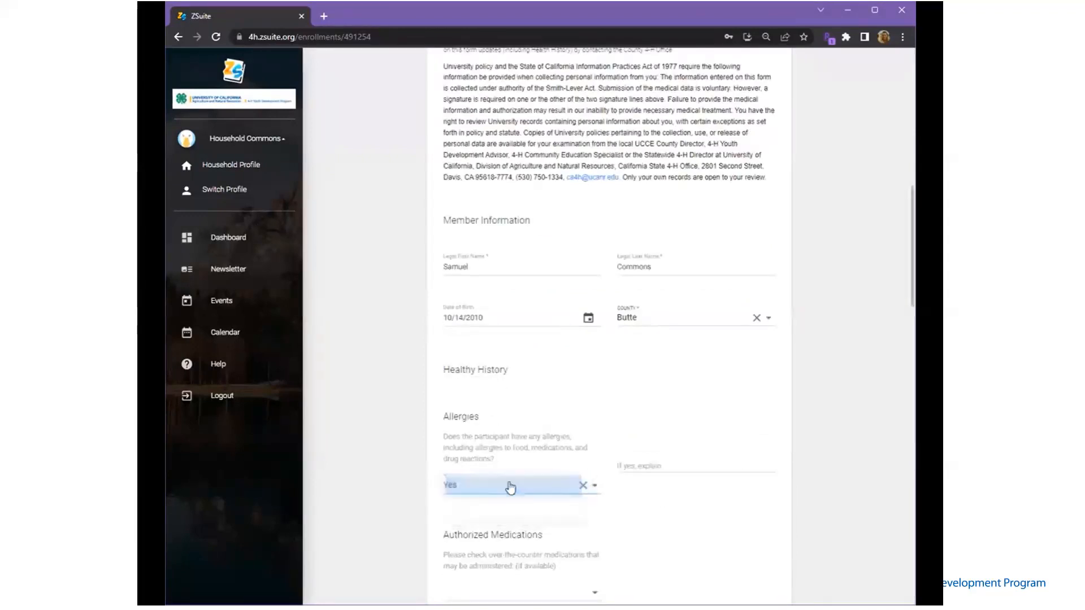
left_click(655, 467)
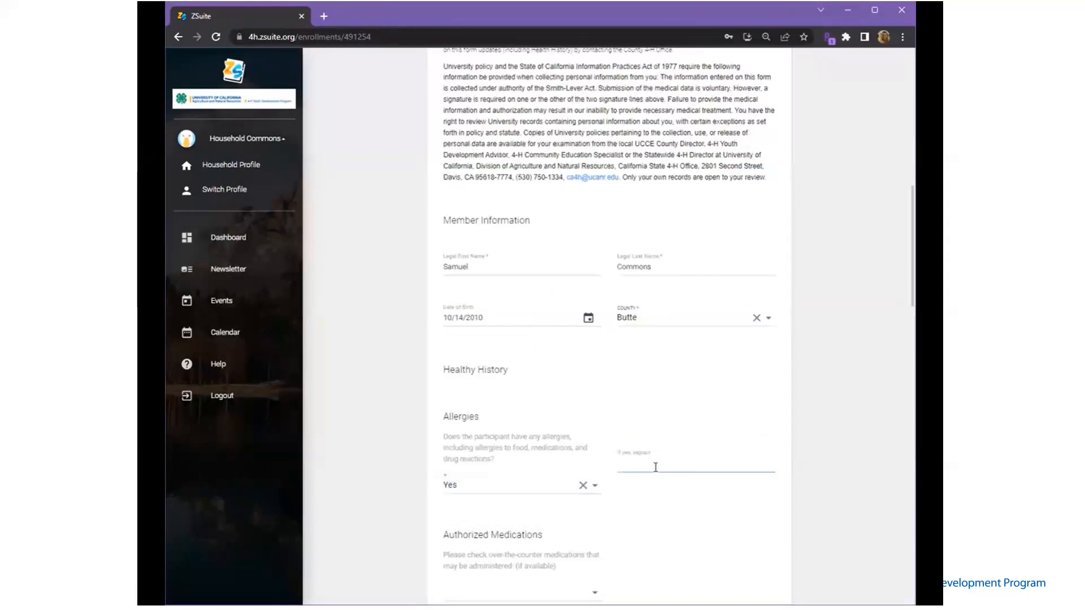
type("Allergiec to nuts and soy")
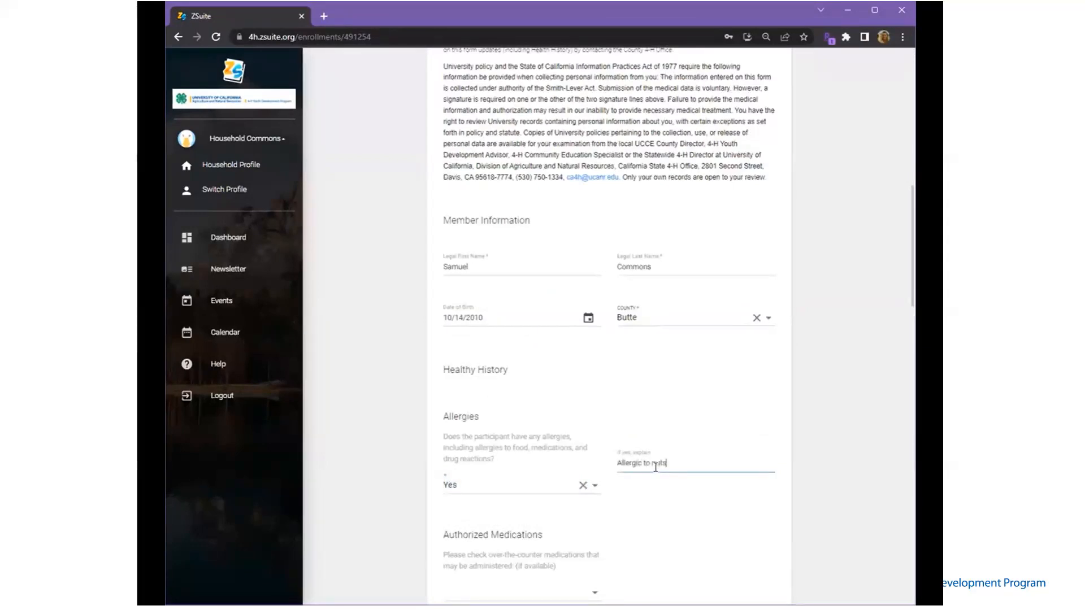
scroll(655, 467, "down", 2)
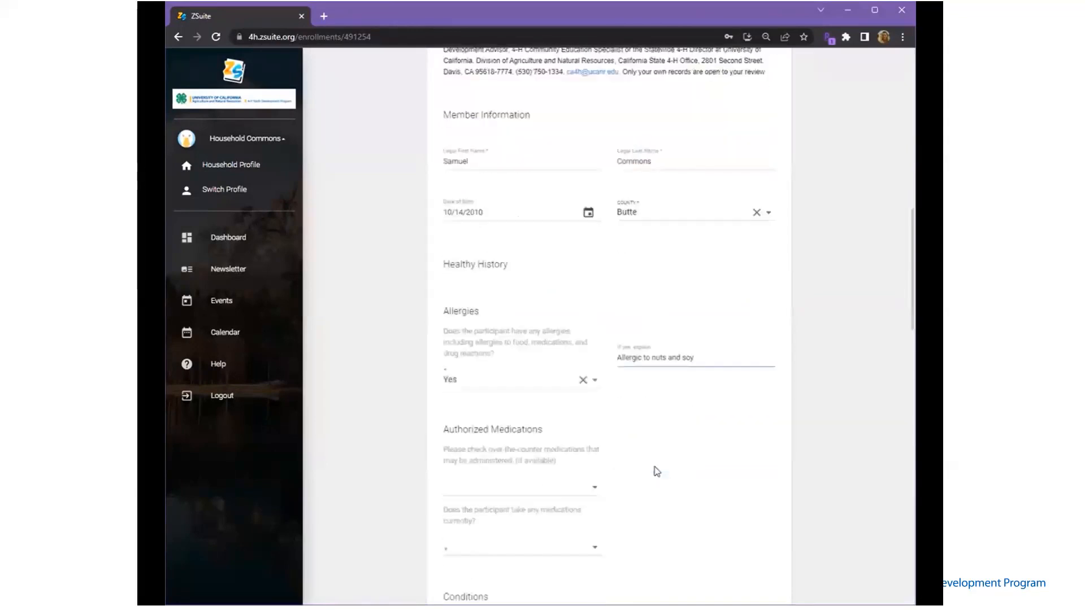
Authorize Antiacid, Antibiotic ointment, Decongestant, motion sickness medication, Anti-itch cream and Other
left_click(595, 487)
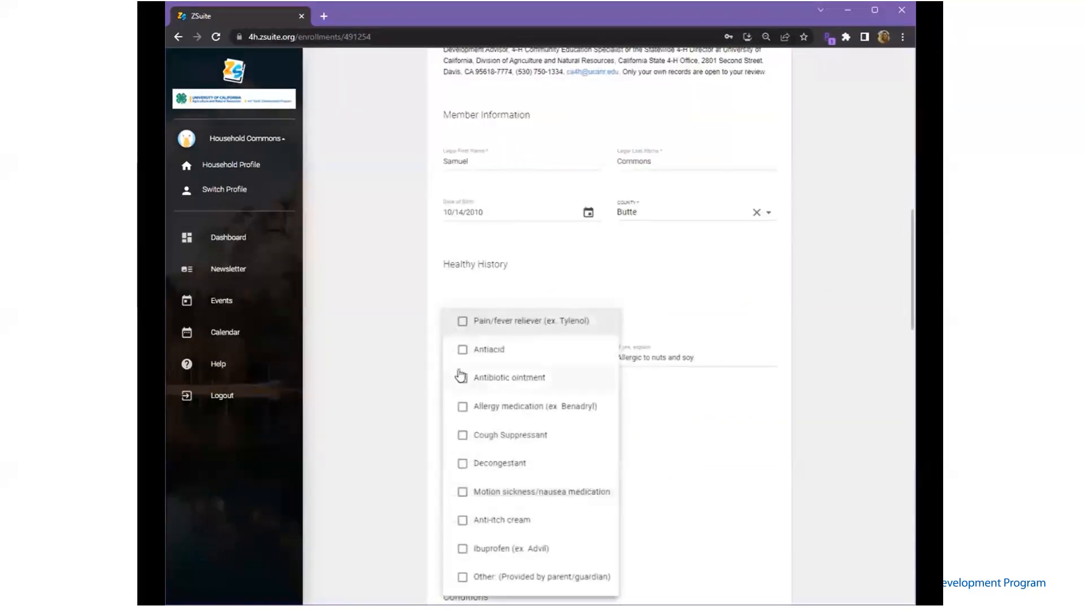
left_click(462, 350)
left_click(462, 378)
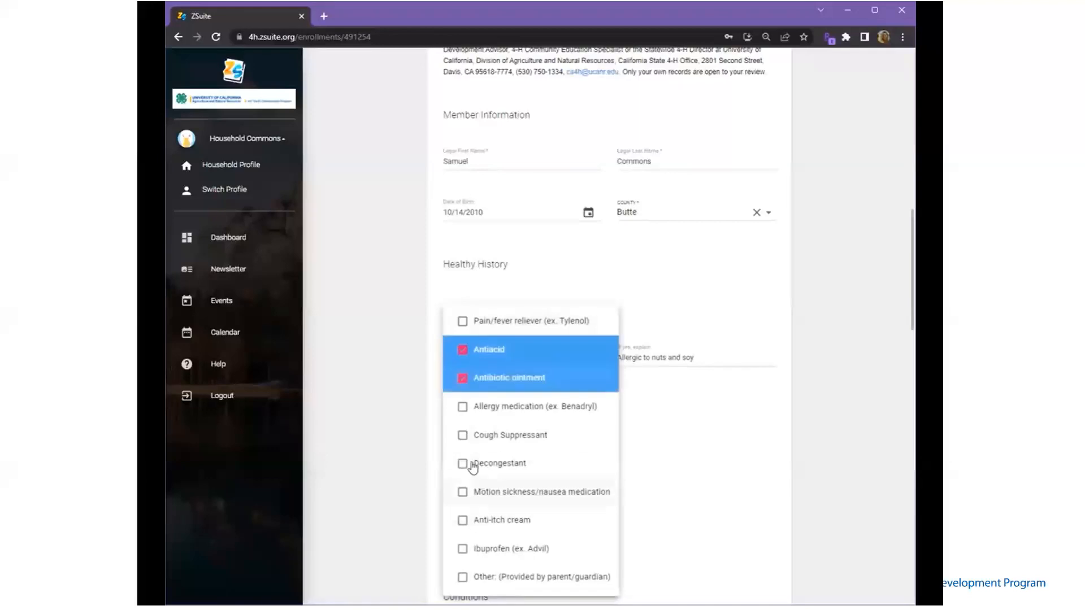
left_click(462, 465)
left_click(462, 493)
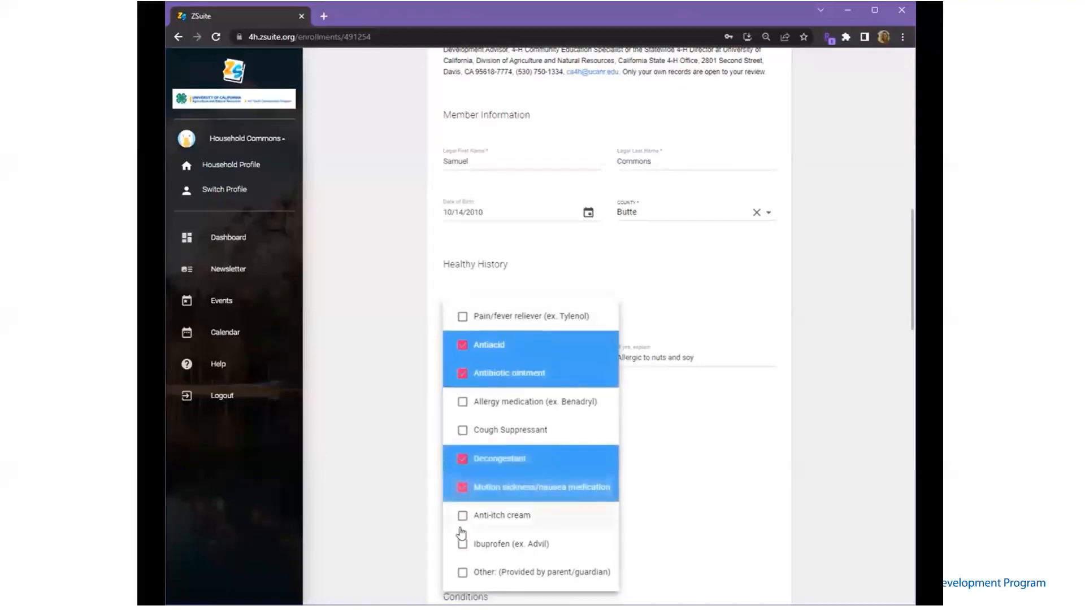
left_click(461, 519)
left_click(462, 545)
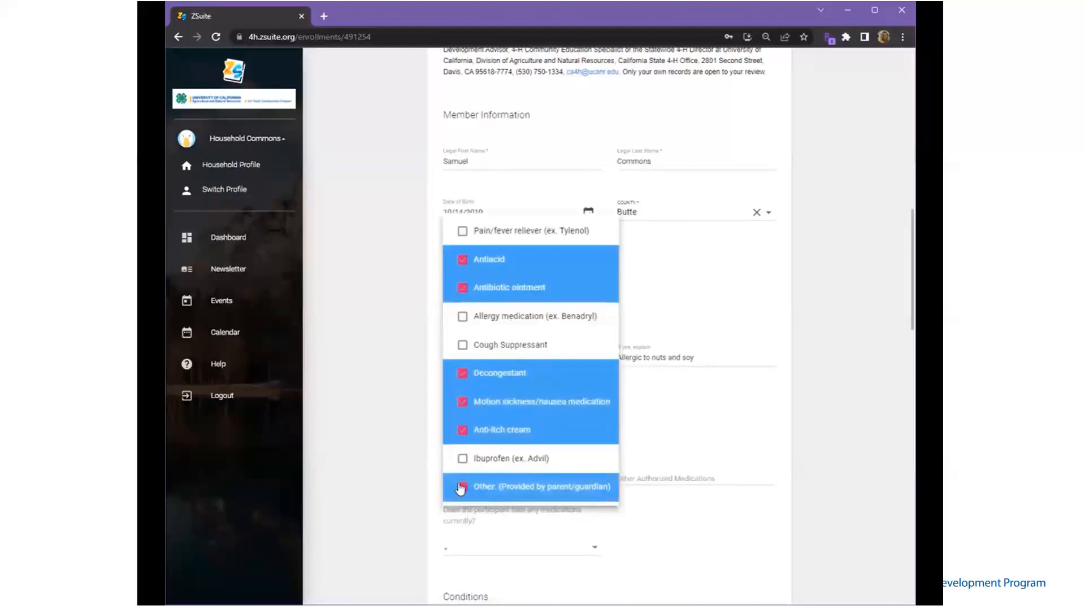
left_click(462, 489)
left_click(640, 521)
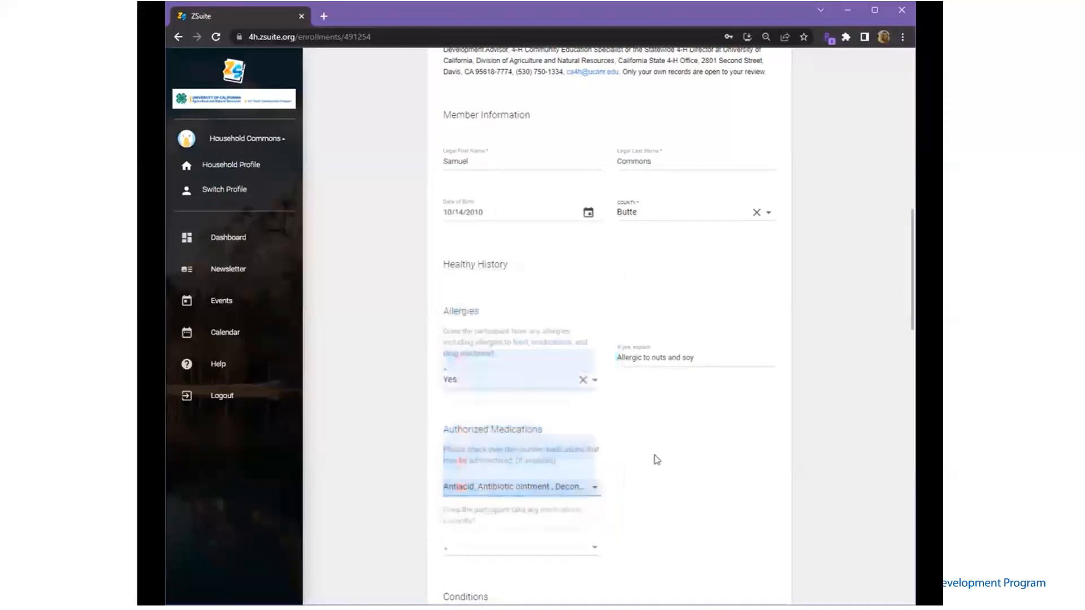
left_click(510, 491)
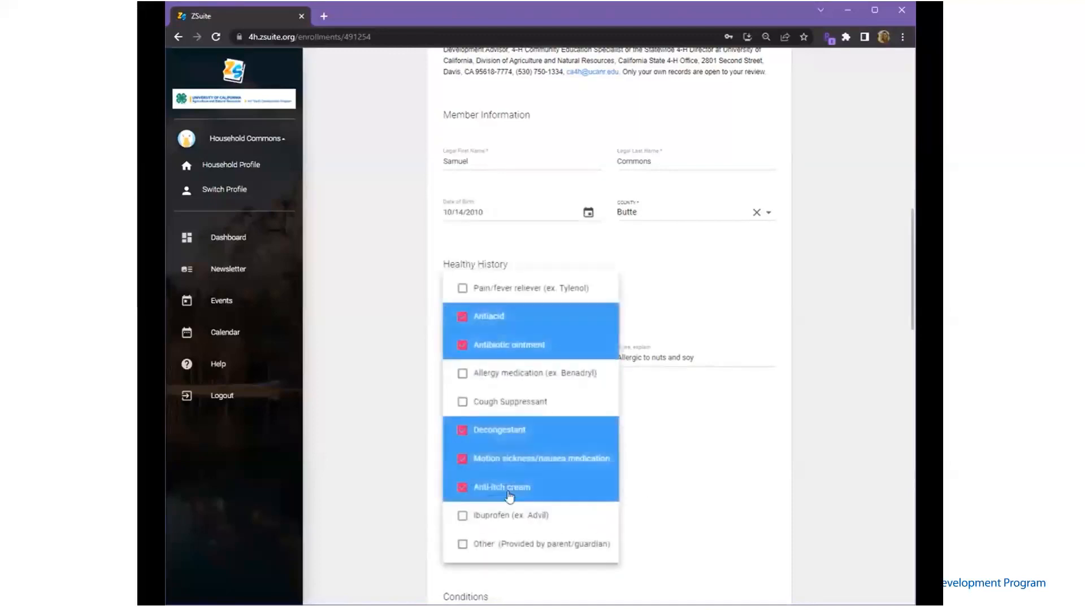
left_click(463, 545)
left_click(649, 513)
left_click(649, 478)
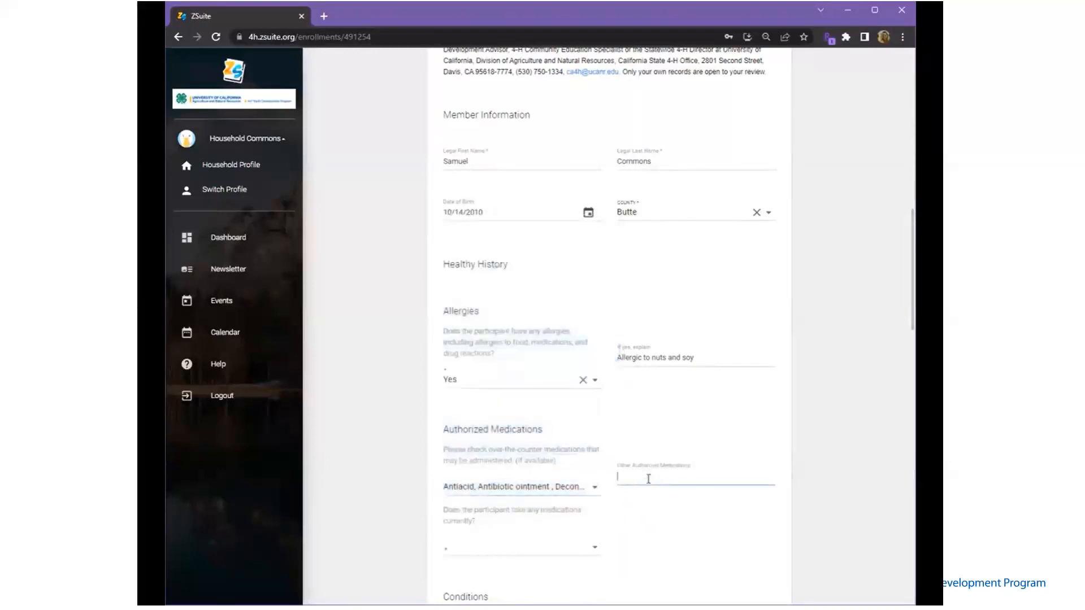
Enter Sudafed as the other medication and answer No to current medications
type("Sudafed")
scroll(647, 482, "down", 3)
left_click(551, 390)
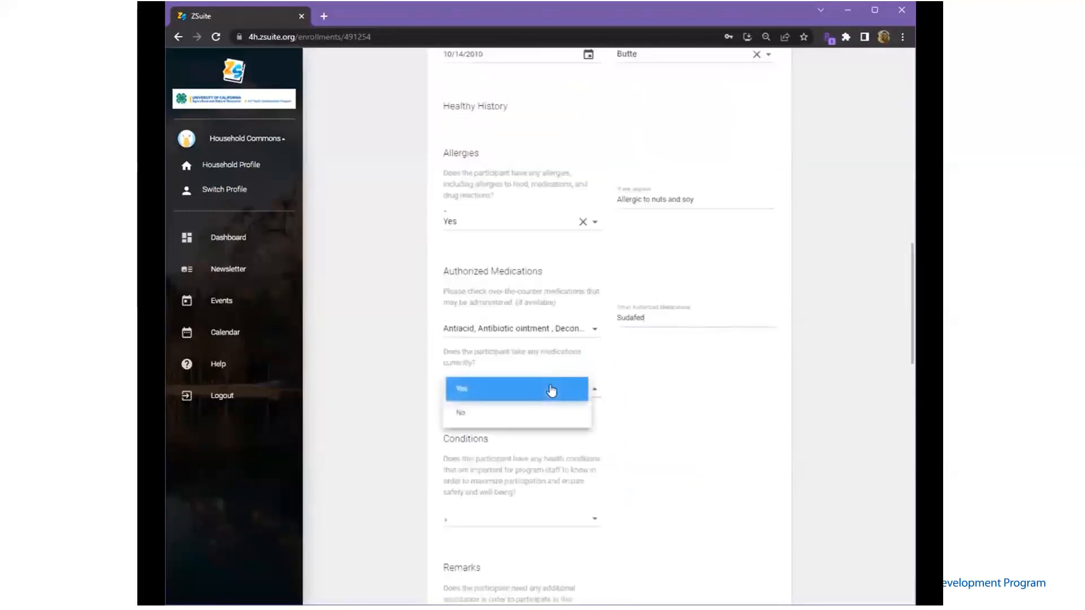
left_click(552, 389)
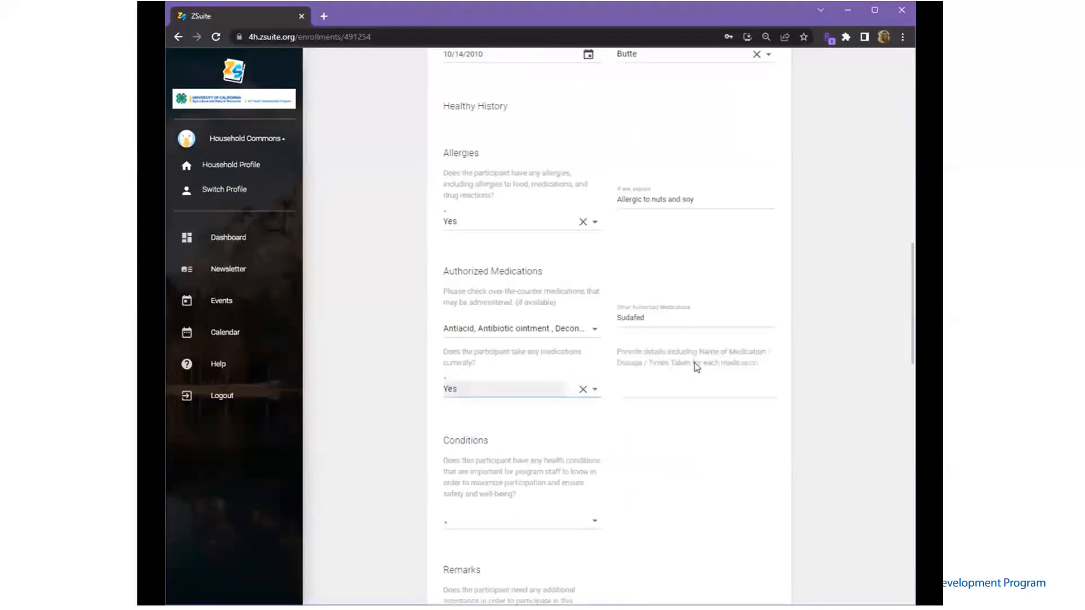
left_click(581, 389)
left_click(544, 398)
left_click(542, 417)
Answer No to having health conditions
scroll(544, 418, "down", 3)
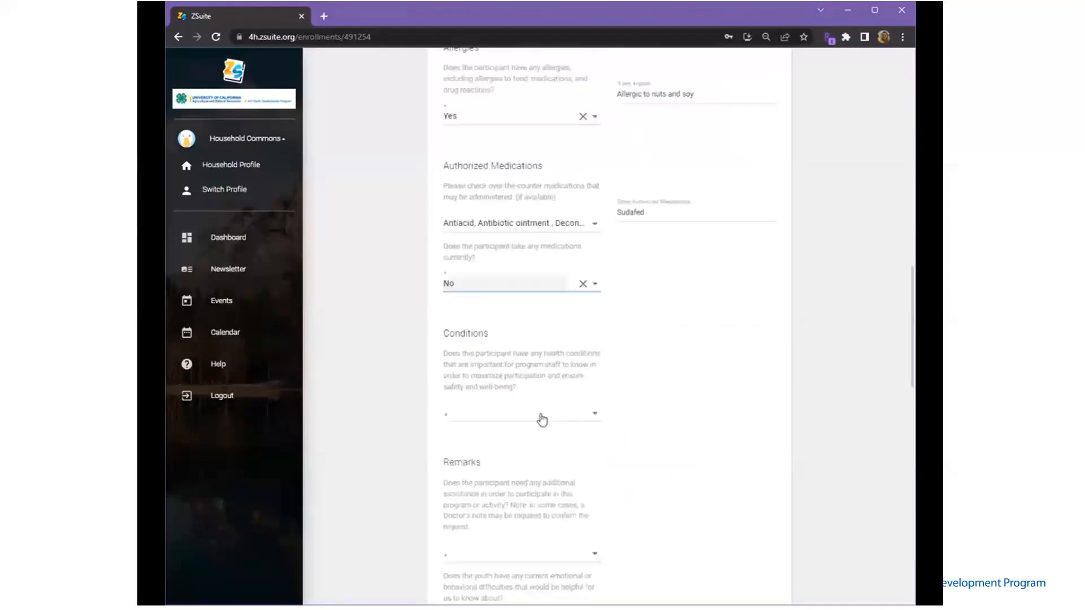
scroll(543, 418, "down", 1)
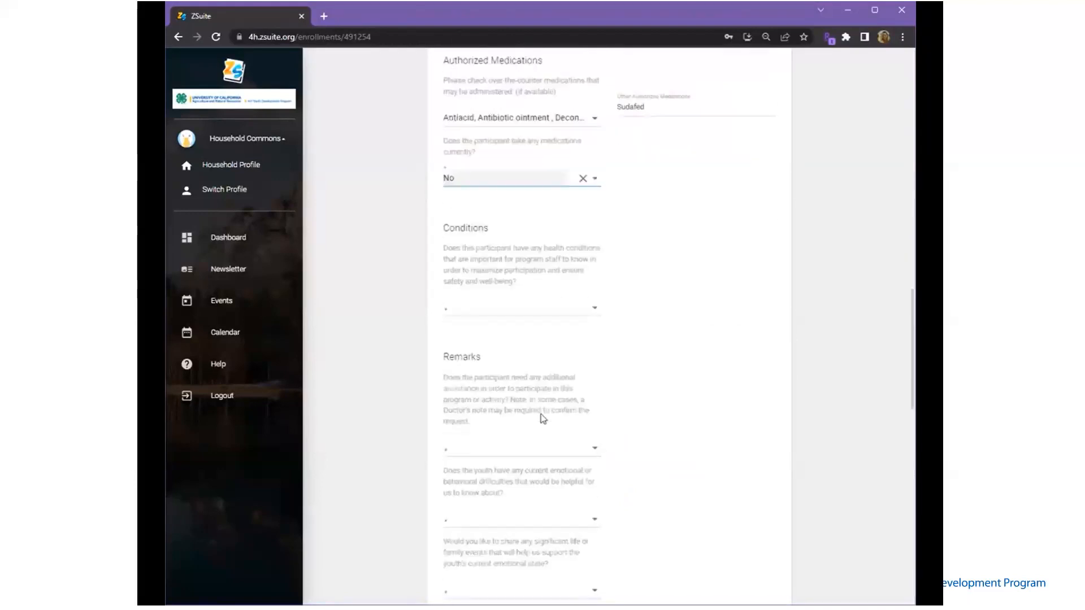
left_click(533, 313)
left_click(533, 310)
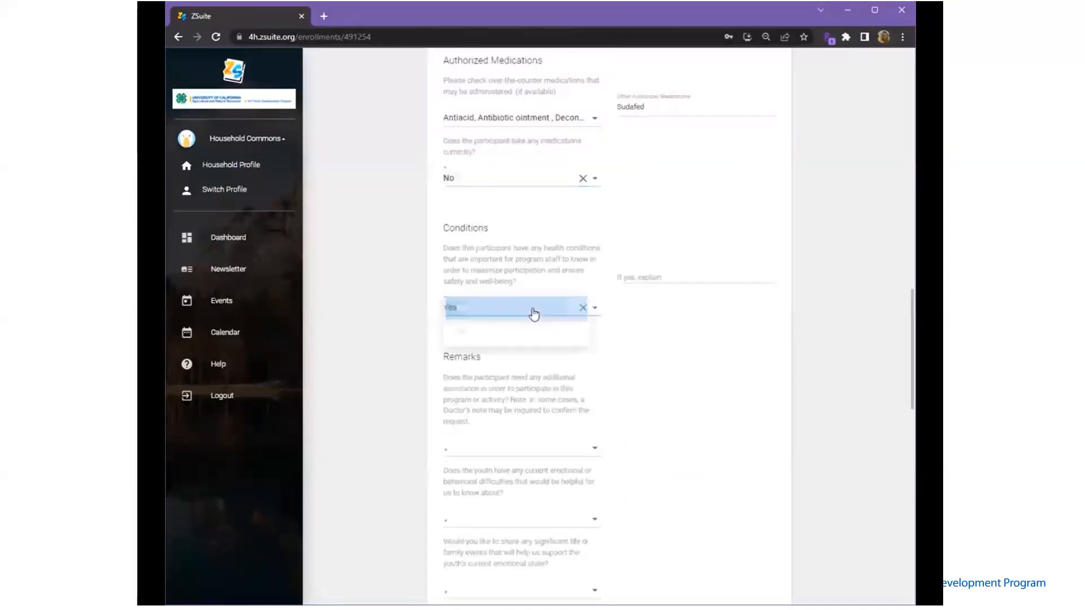
left_click(669, 278)
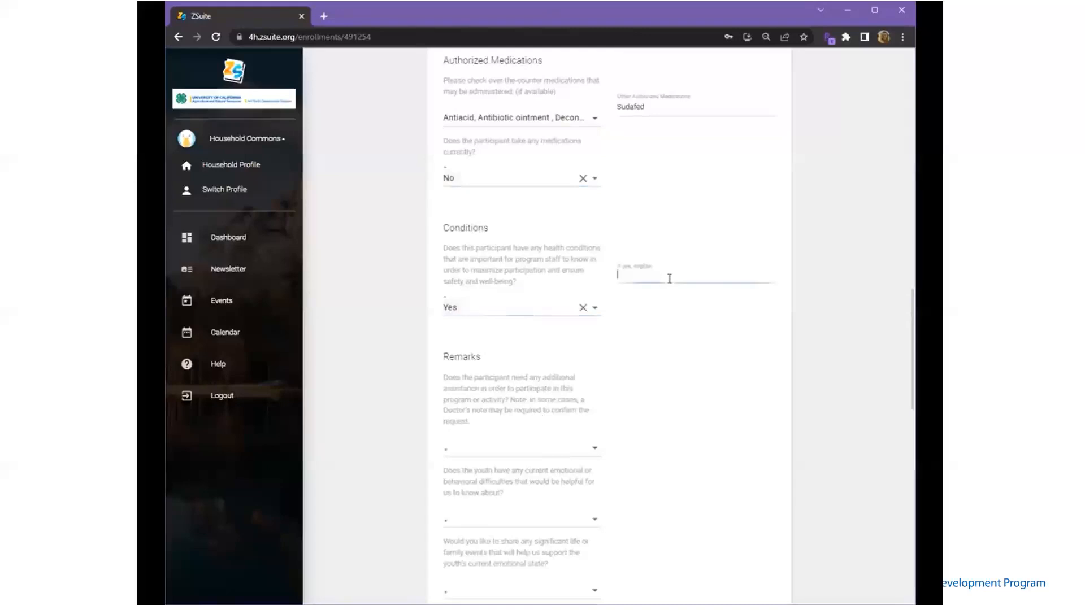
left_click(582, 307)
left_click(515, 311)
left_click(516, 334)
Answer No to additional assistance, emotional difficulties and significant life events remarks
left_click(494, 448)
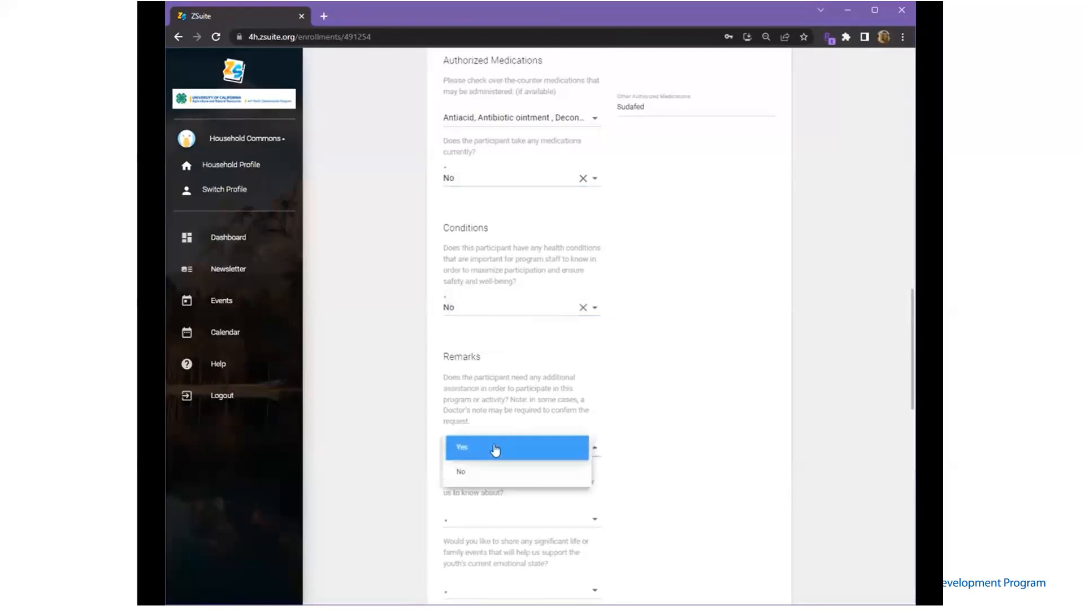
left_click(479, 469)
scroll(479, 463, "down", 5)
left_click(496, 258)
left_click(496, 279)
left_click(502, 326)
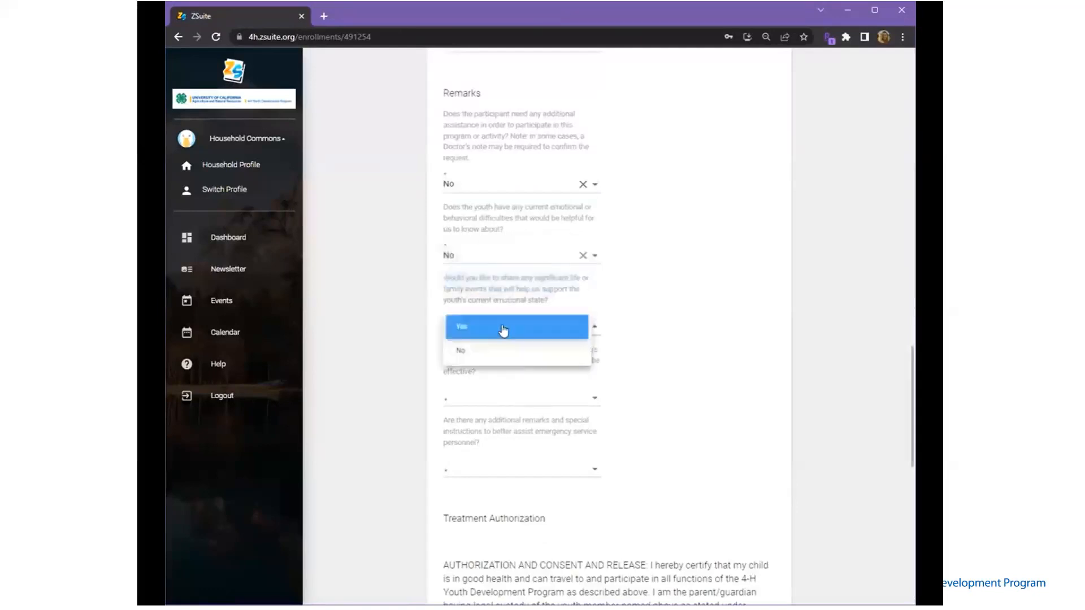
left_click(500, 355)
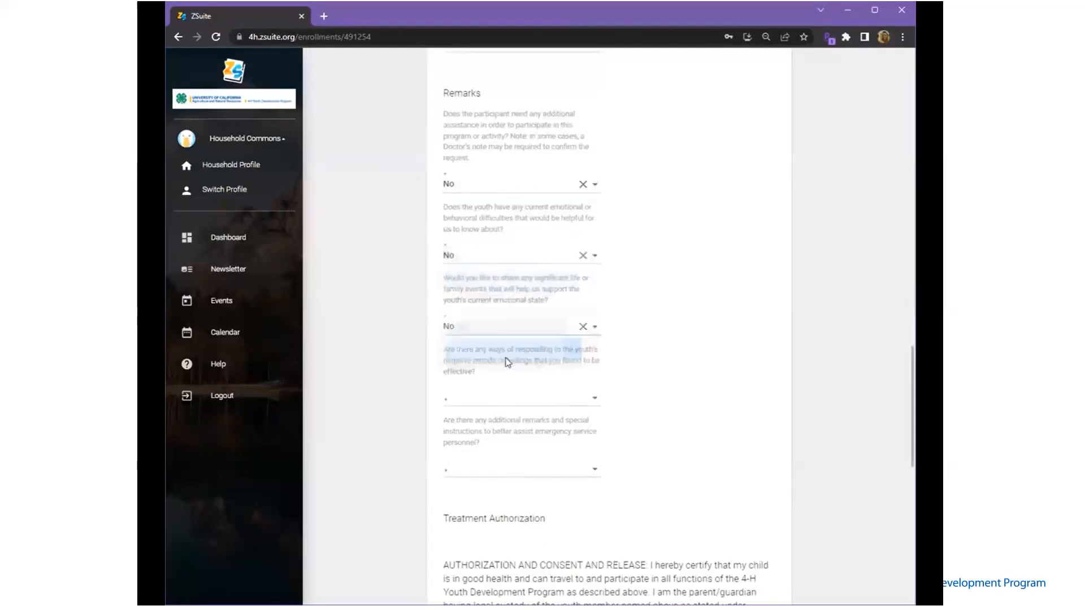
Answer No to the negative moods and additional emergency remarks questions
left_click(511, 402)
left_click(508, 422)
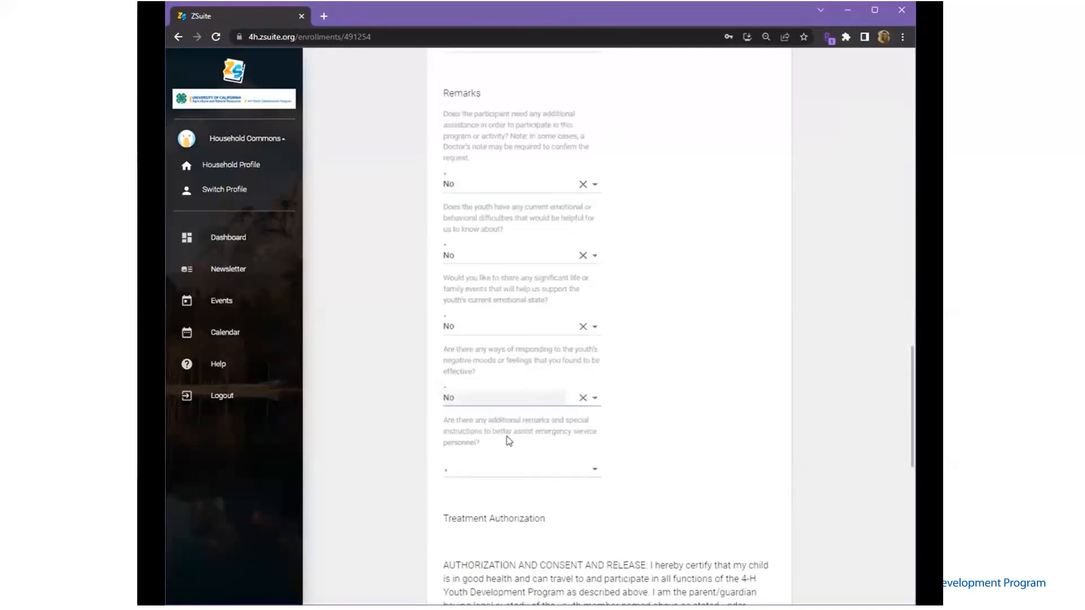
left_click(502, 474)
left_click(498, 495)
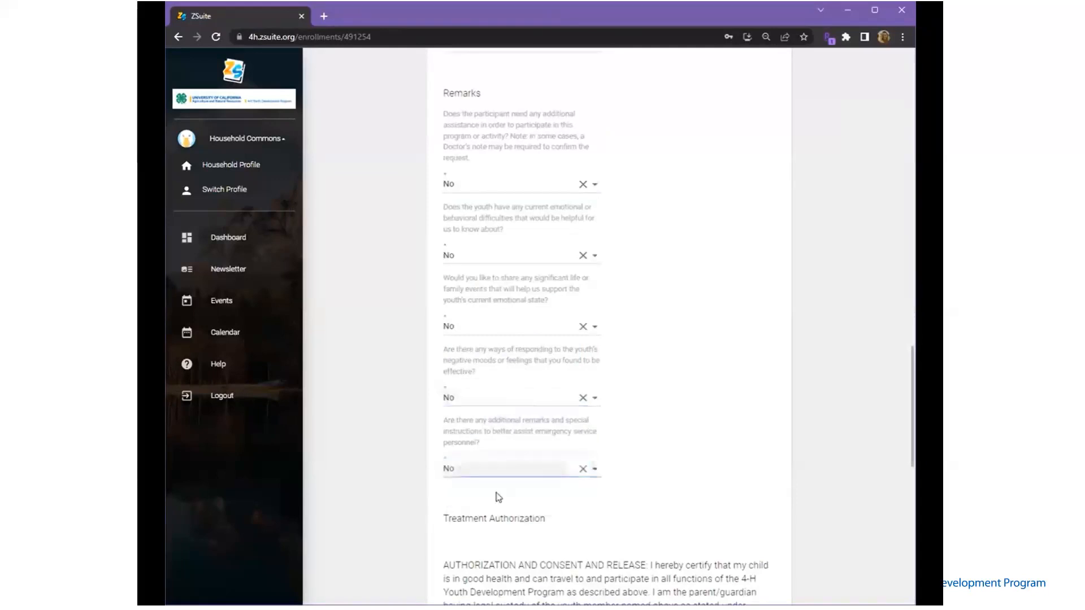
scroll(498, 496, "down", 5)
scroll(498, 498, "down", 1)
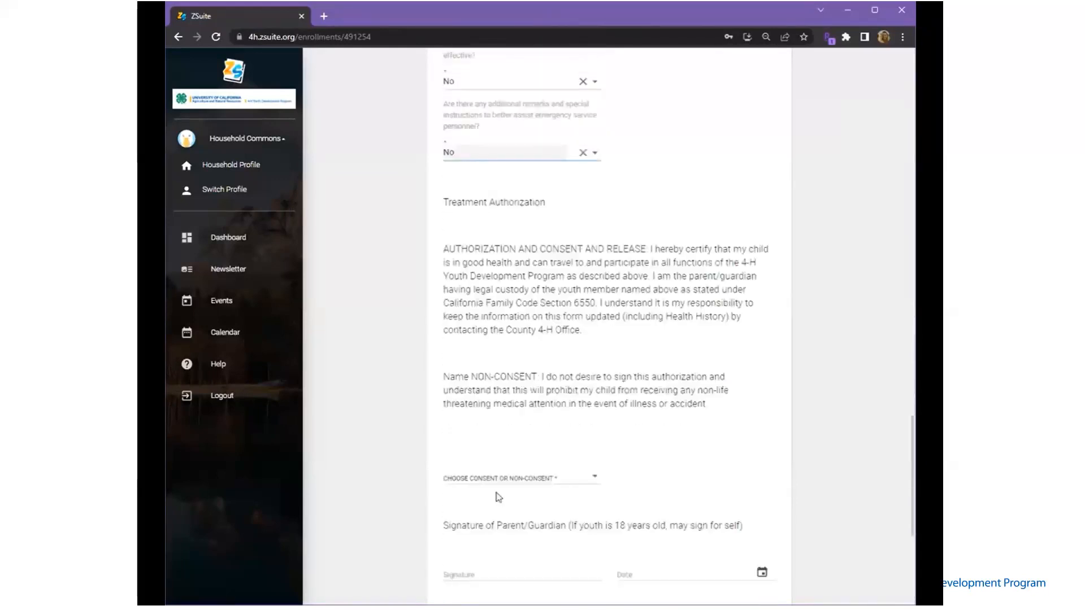
scroll(498, 497, "down", 1)
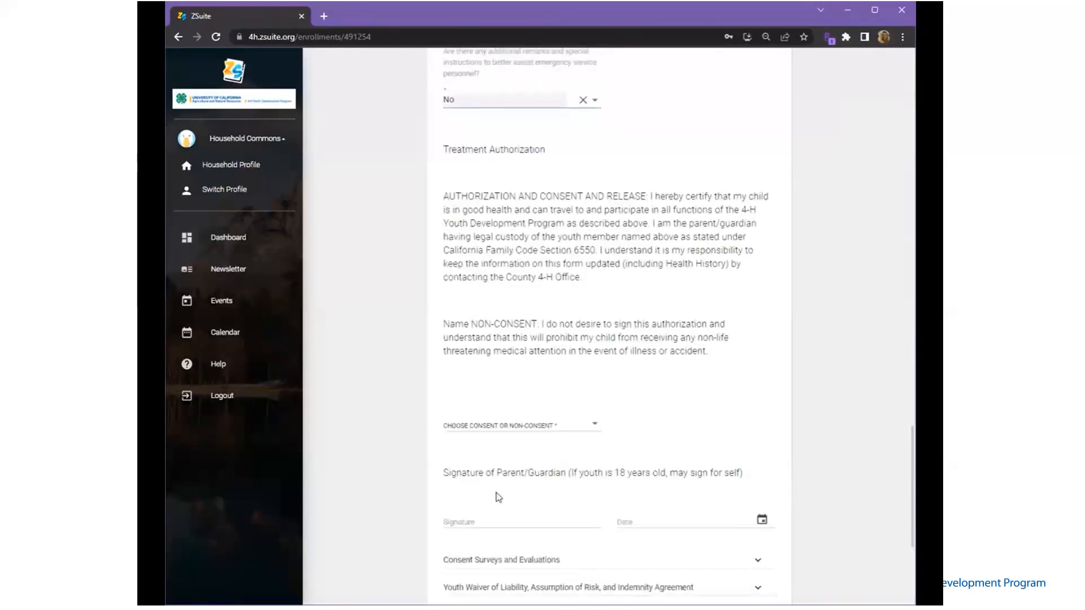
Choose Consent & Release, type the parent's signature and date it June 16, 2023
left_click(516, 431)
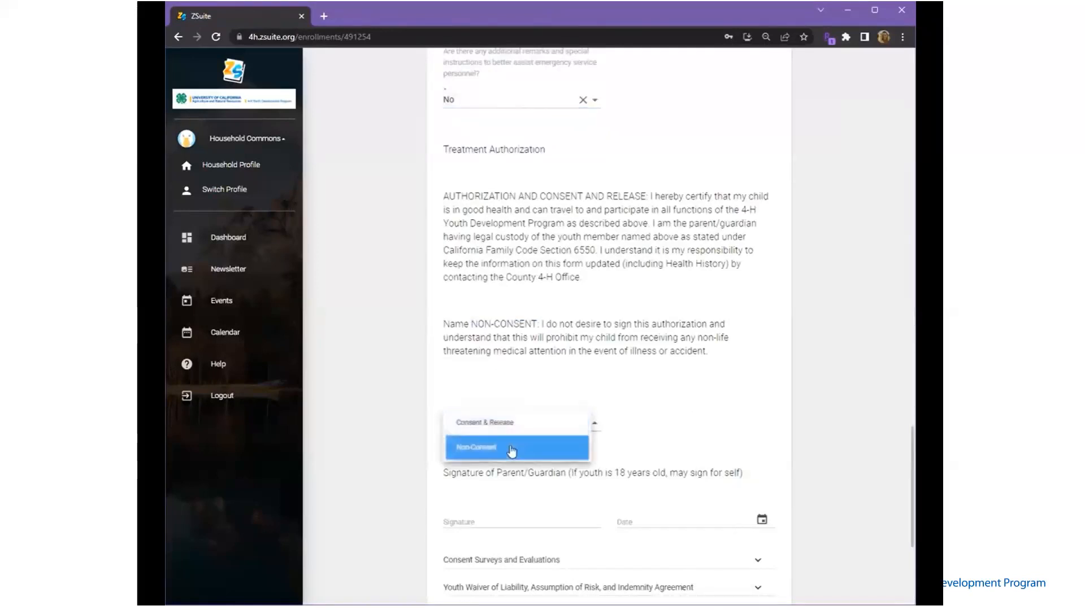
left_click(511, 431)
scroll(511, 434, "down", 5)
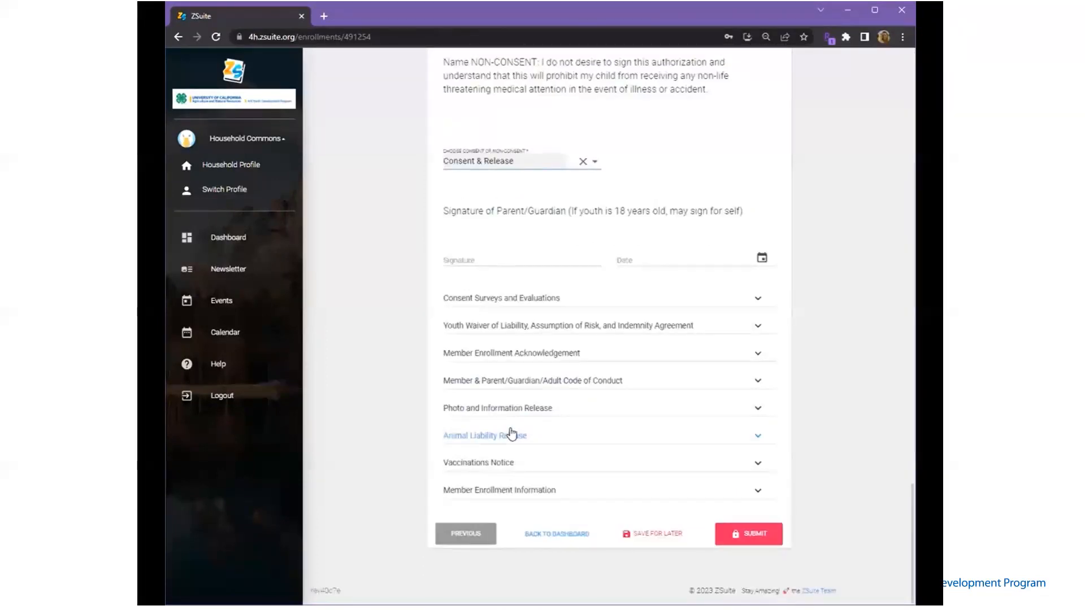
left_click(506, 259)
type("Sarah Connor")
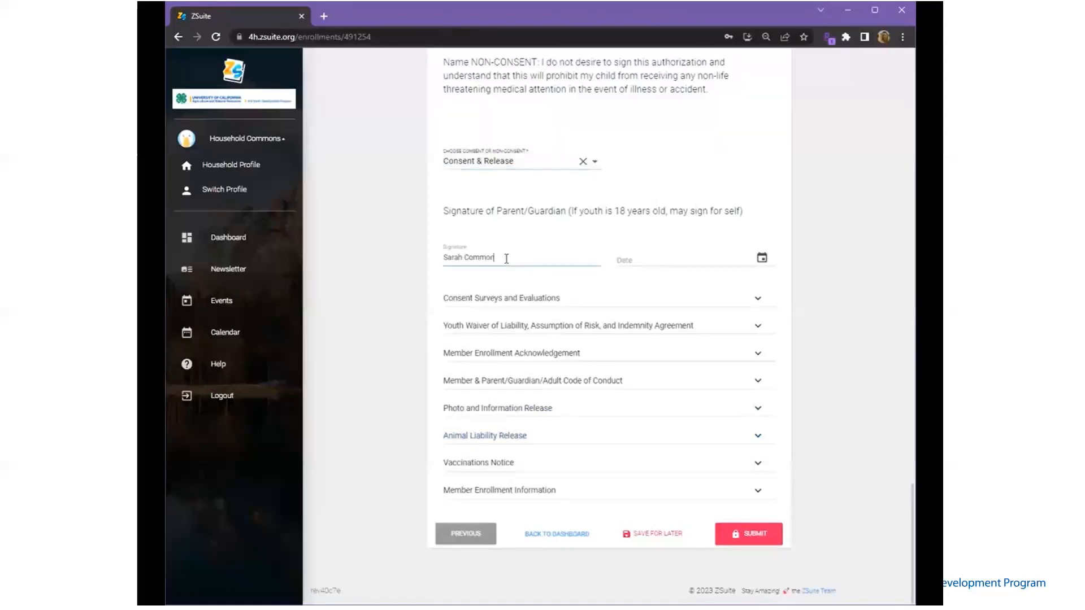
left_click(761, 257)
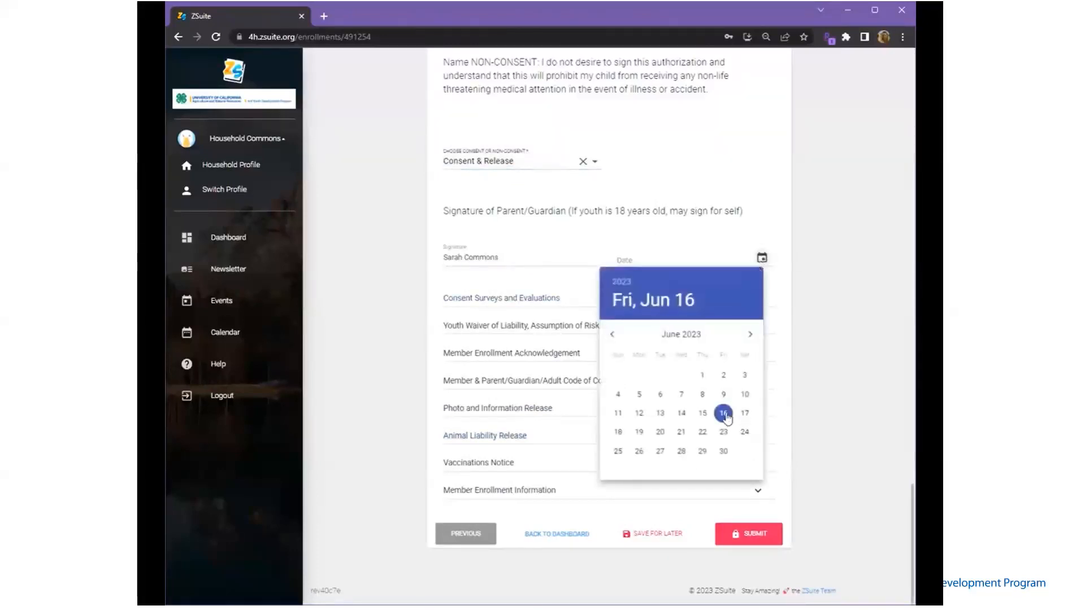
left_click(727, 418)
Decline permission for survey data use in the Surveys and Evaluations Consent
left_click(633, 300)
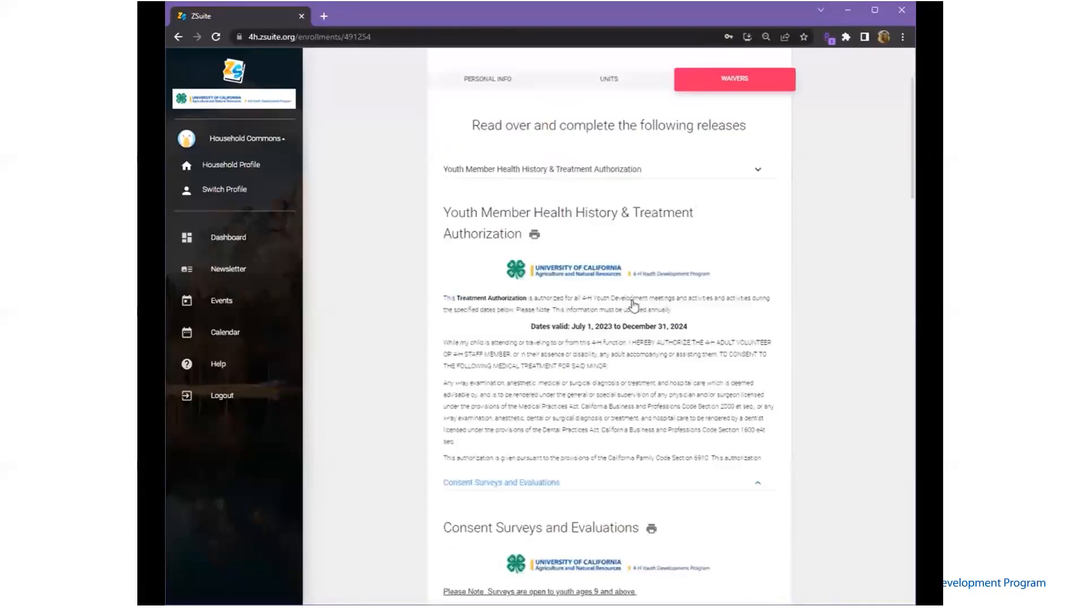
scroll(597, 344, "down", 5)
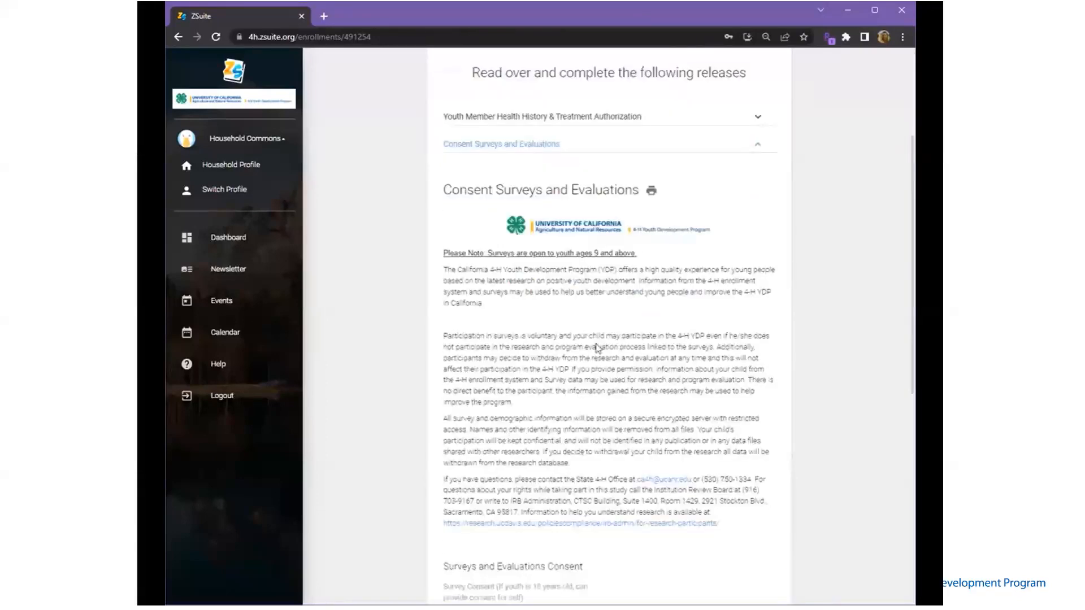
scroll(598, 349, "down", 2)
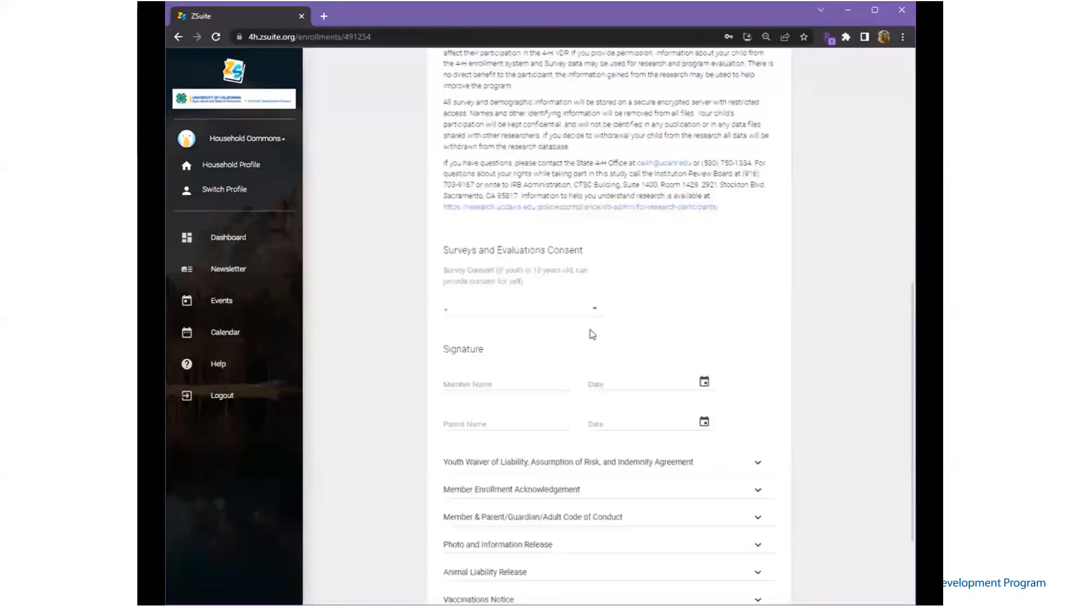
left_click(574, 316)
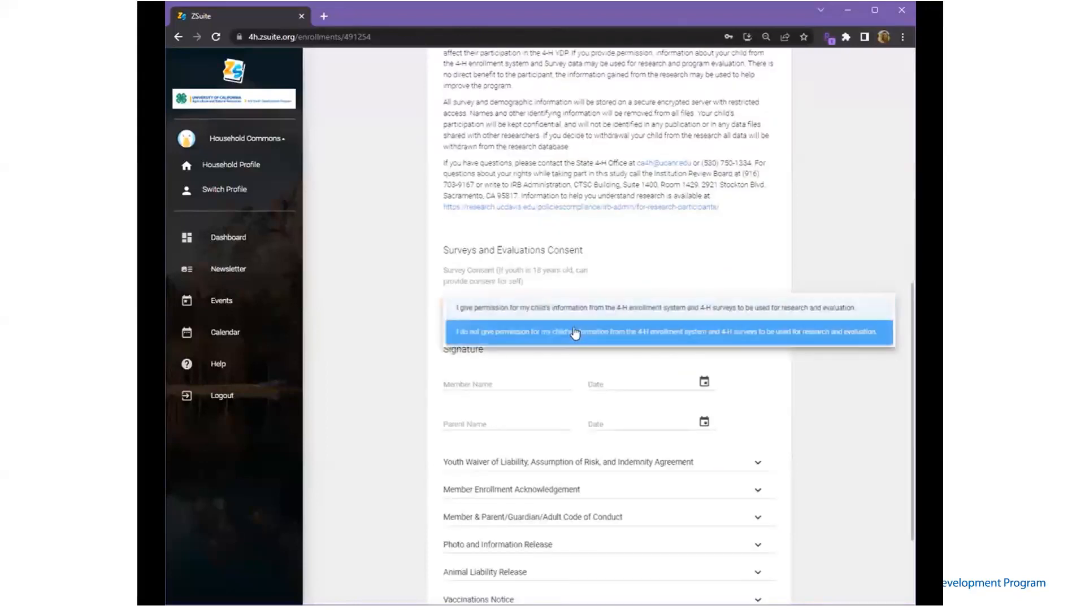
left_click(570, 333)
Sign the survey consent with the member's and parent's names, both dated 06/16/2023
left_click(520, 386)
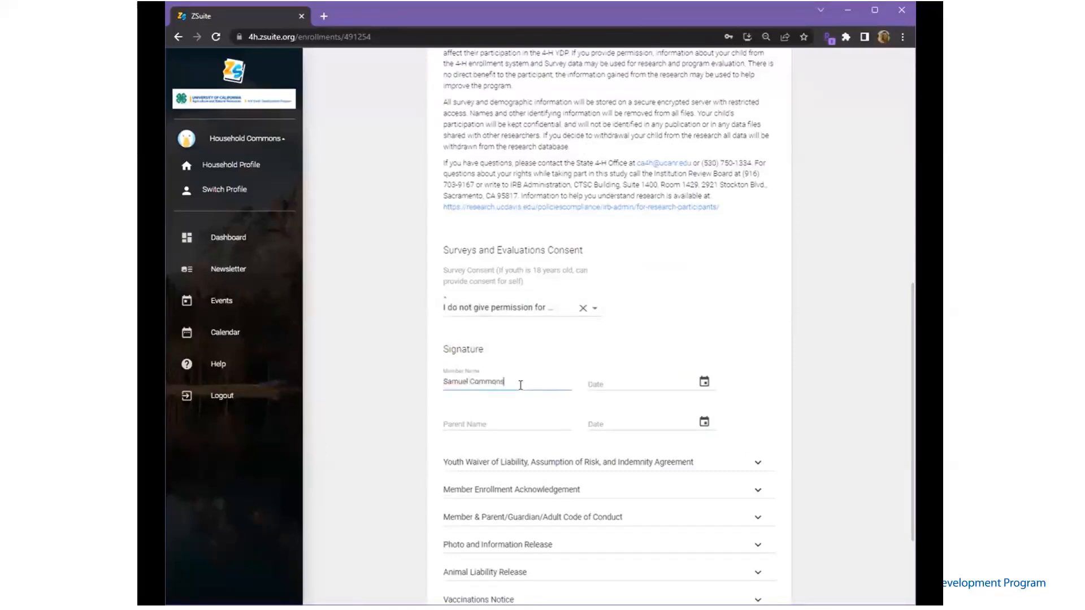
left_click(703, 383)
left_click(679, 527)
left_click(476, 422)
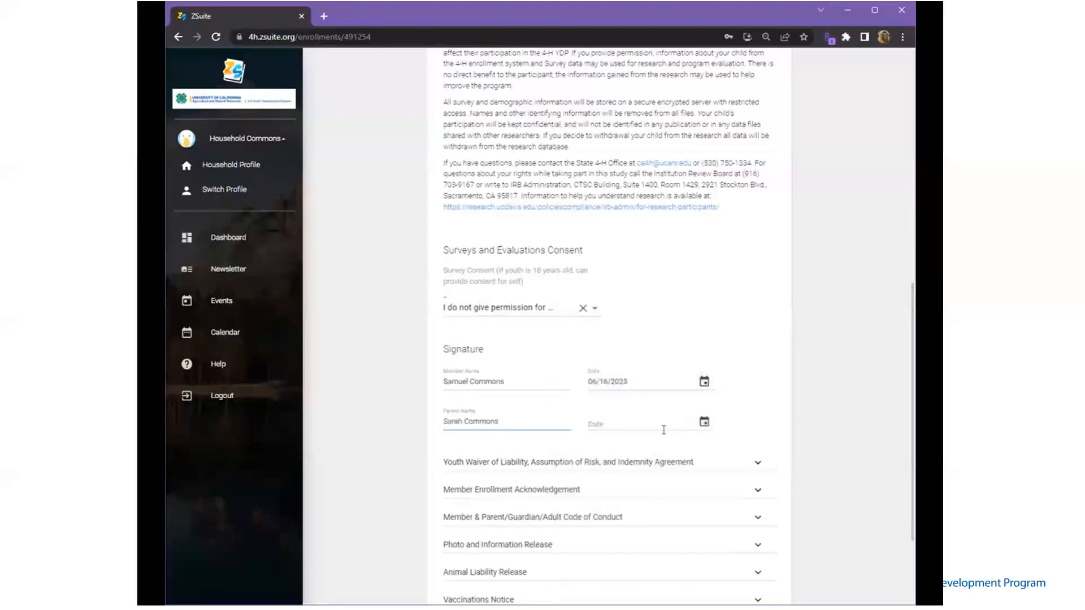
left_click(704, 421)
left_click(679, 529)
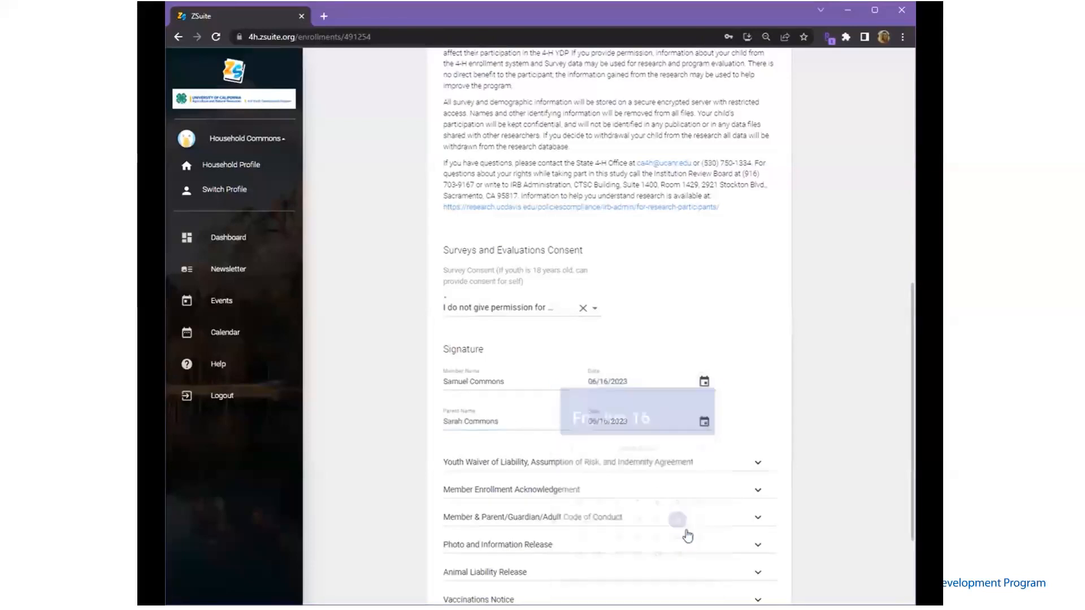
left_click(646, 462)
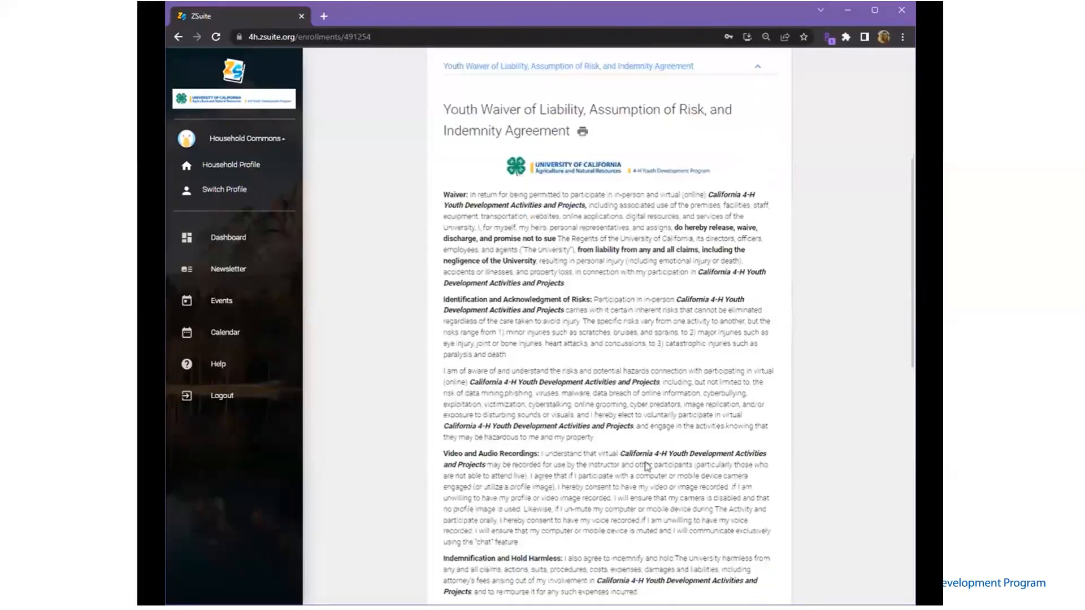
Sign the Youth Waiver as the participant, dated 06/16/2023
scroll(647, 465, "down", 8)
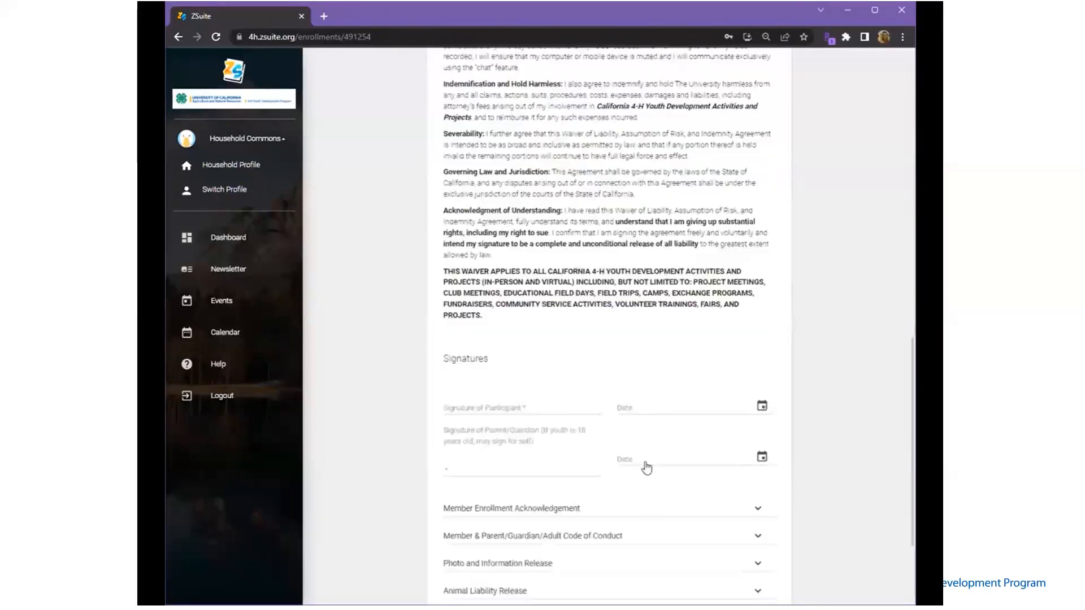
scroll(646, 467, "down", 2)
left_click(512, 301)
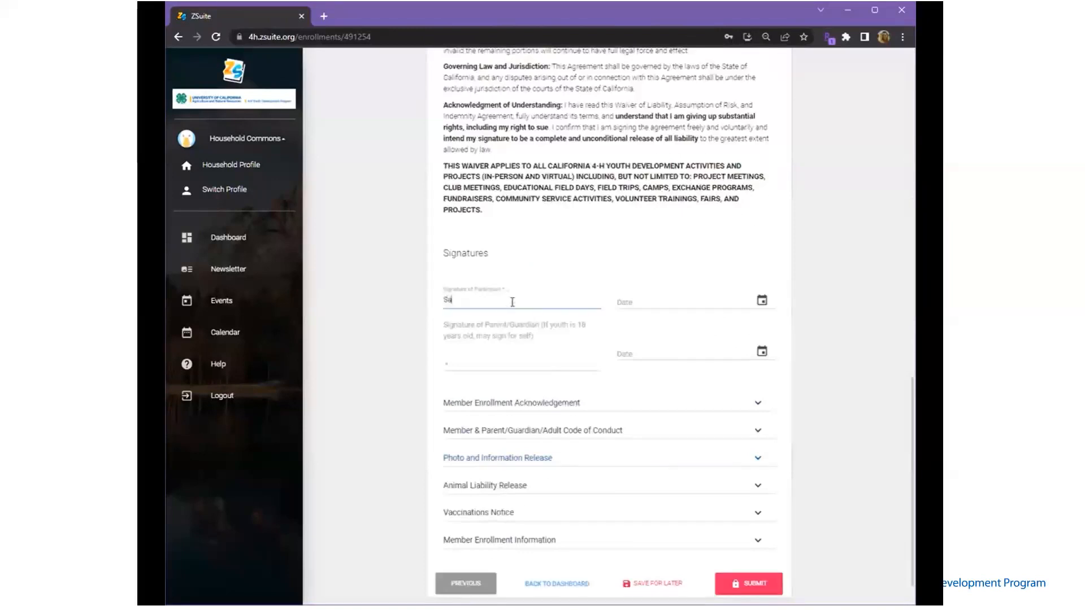
left_click(761, 300)
left_click(722, 456)
Add the parent/guardian signature to the Youth Waiver, dated 06/16/2023
left_click(506, 356)
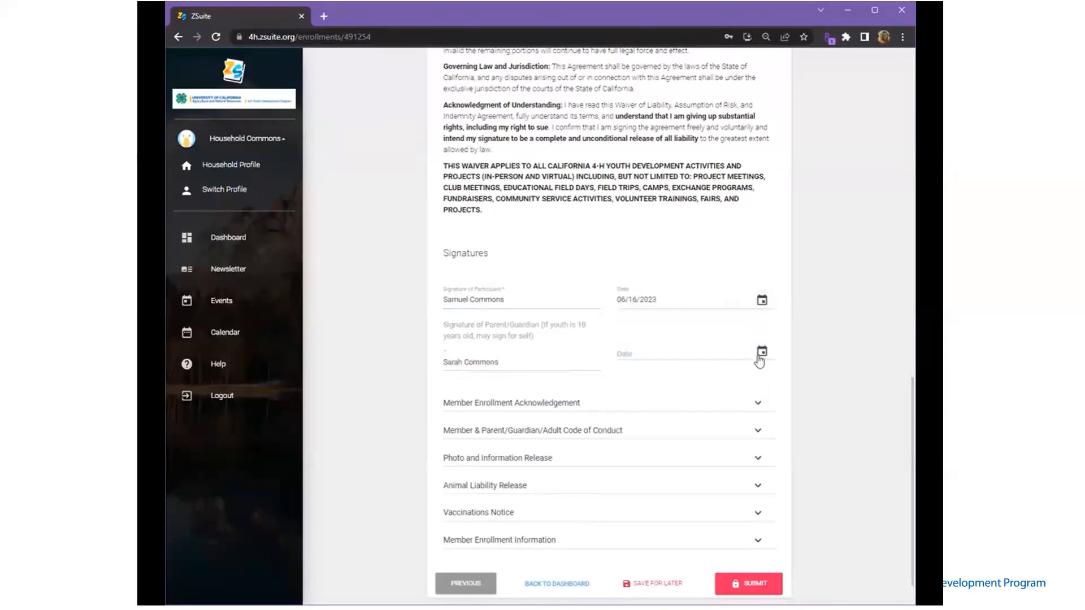
left_click(761, 350)
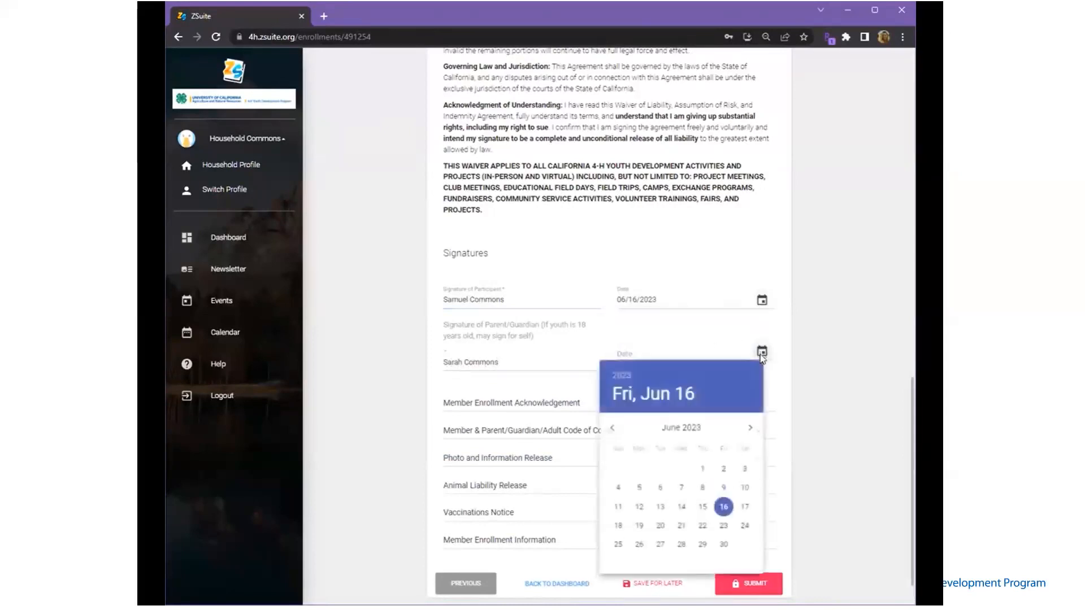
left_click(725, 510)
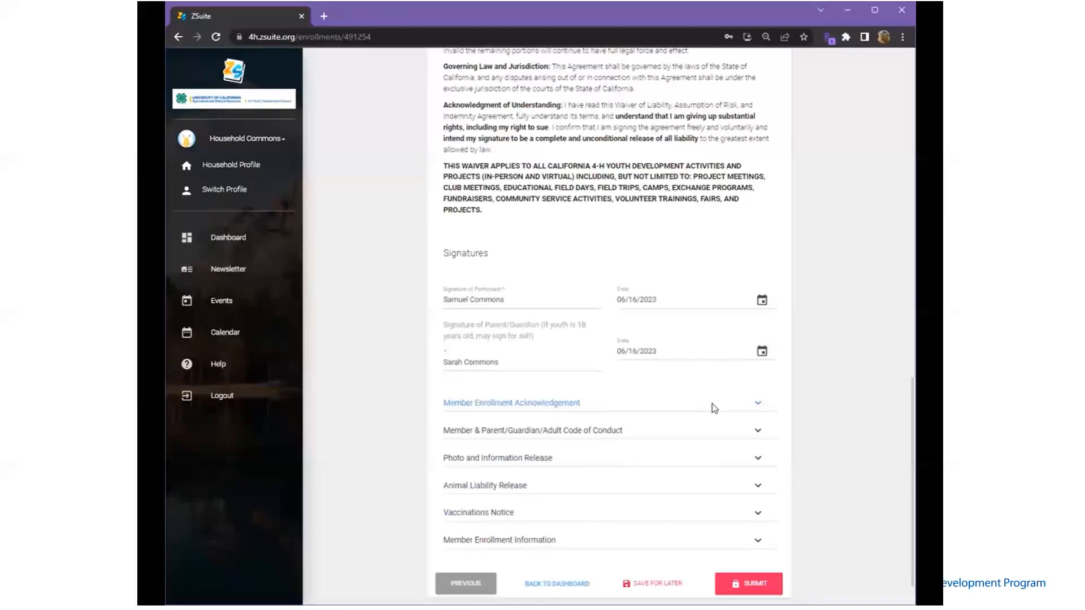
left_click(711, 403)
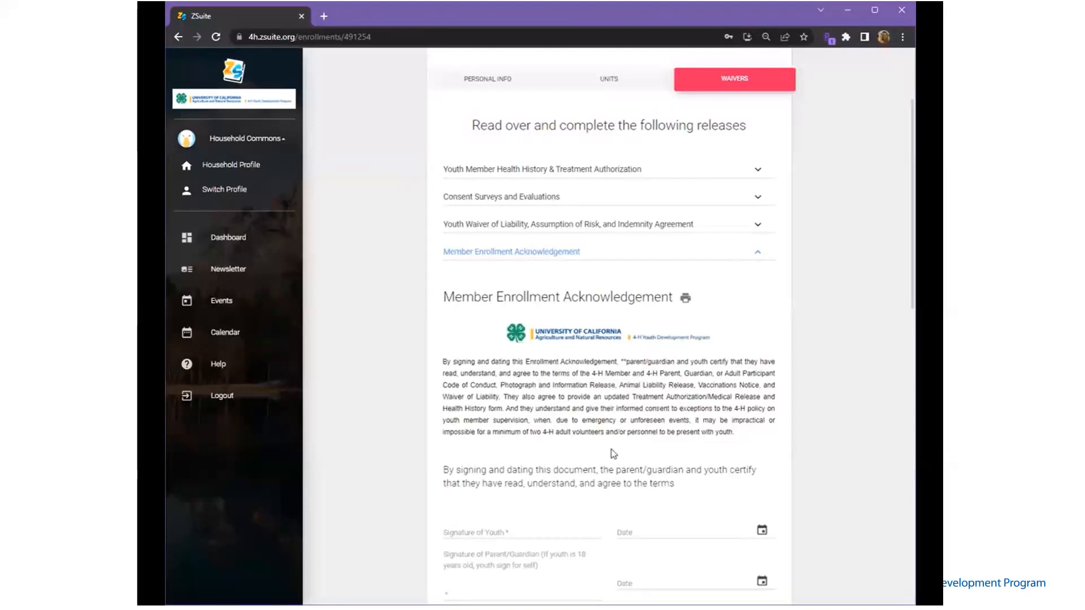
Sign the Member Enrollment Acknowledgement as the youth, dated 06/16/2023
scroll(613, 454, "down", 3)
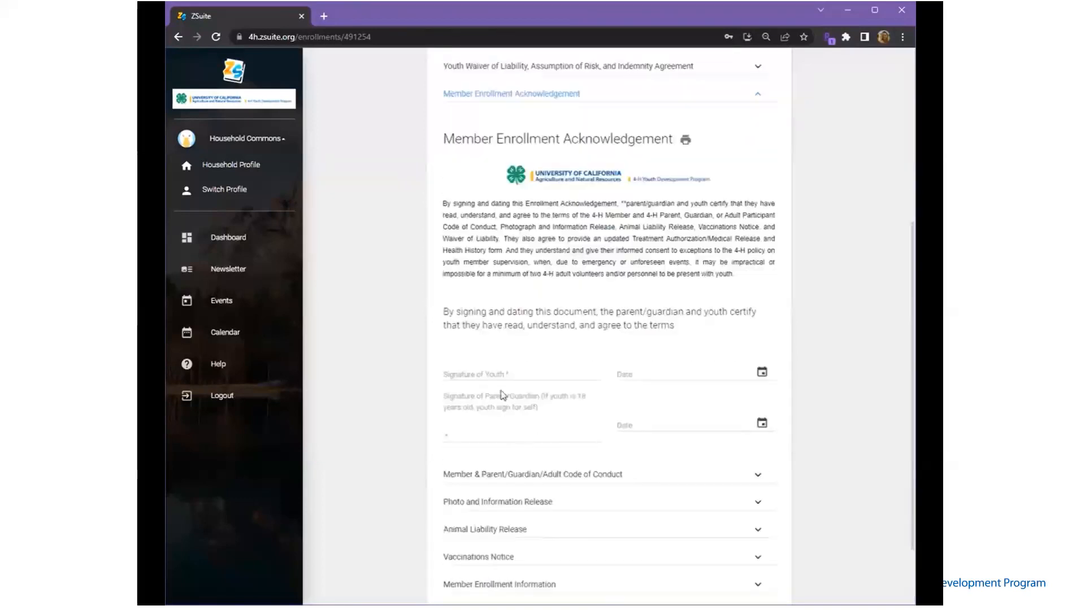
left_click(494, 372)
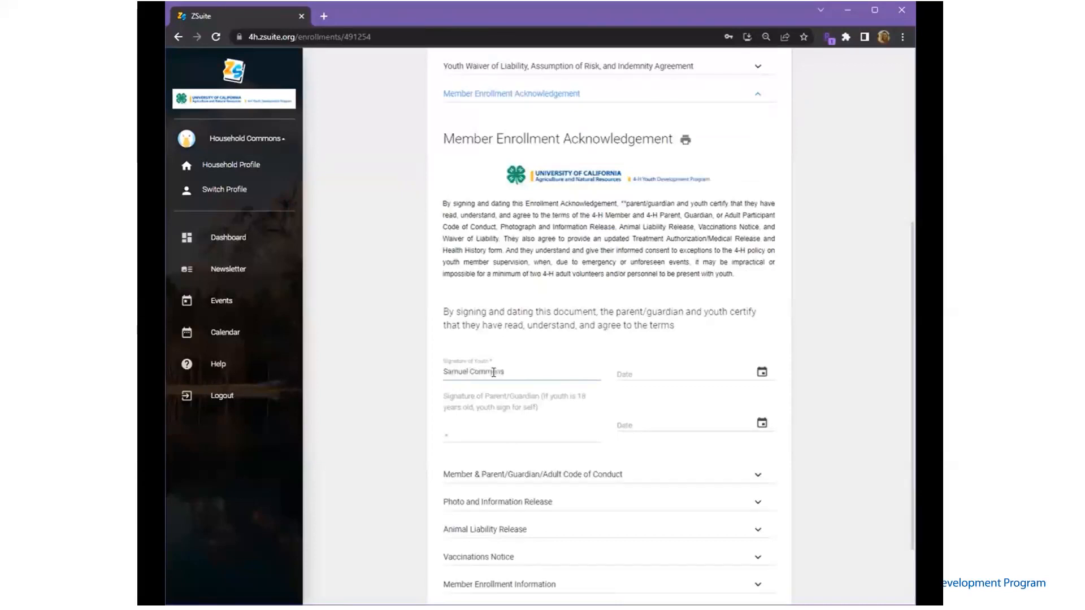
left_click(761, 371)
left_click(723, 527)
Add the parent/guardian signature to the acknowledgement, dated 06/16/2023
left_click(536, 439)
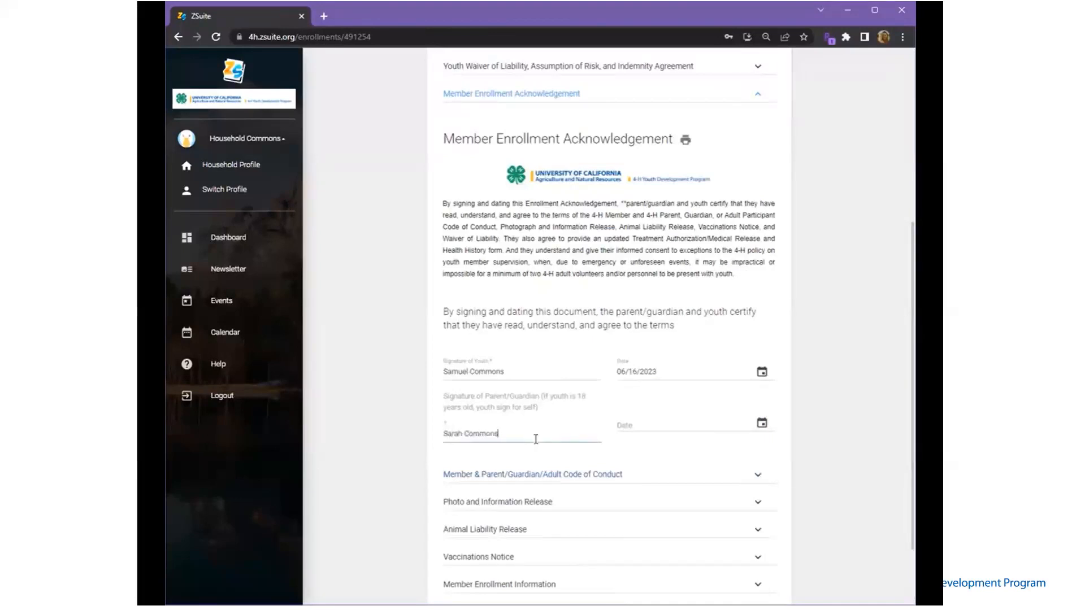
left_click(761, 424)
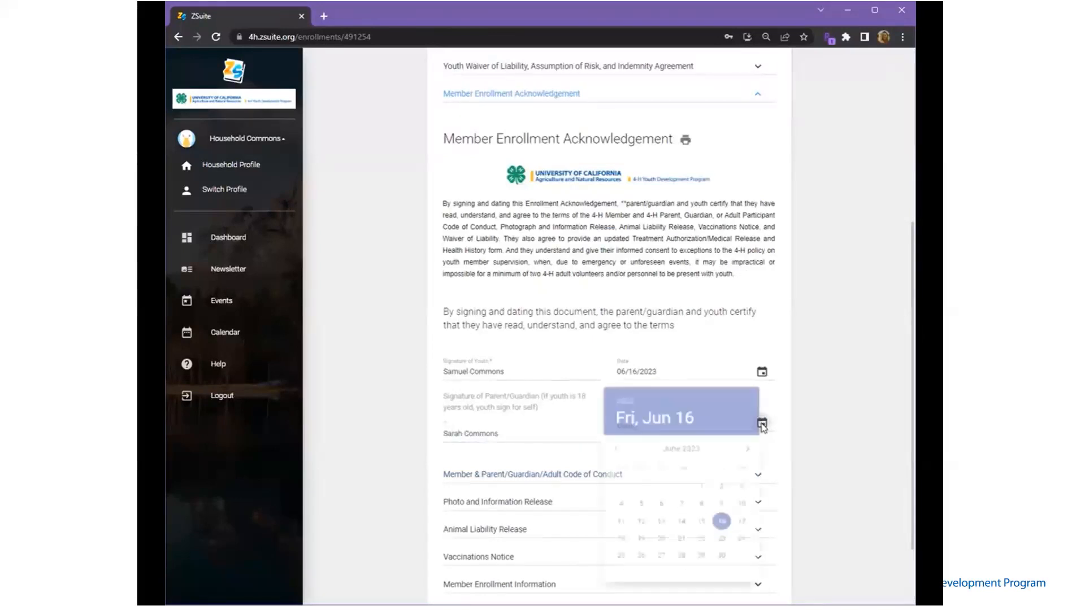
left_click(725, 536)
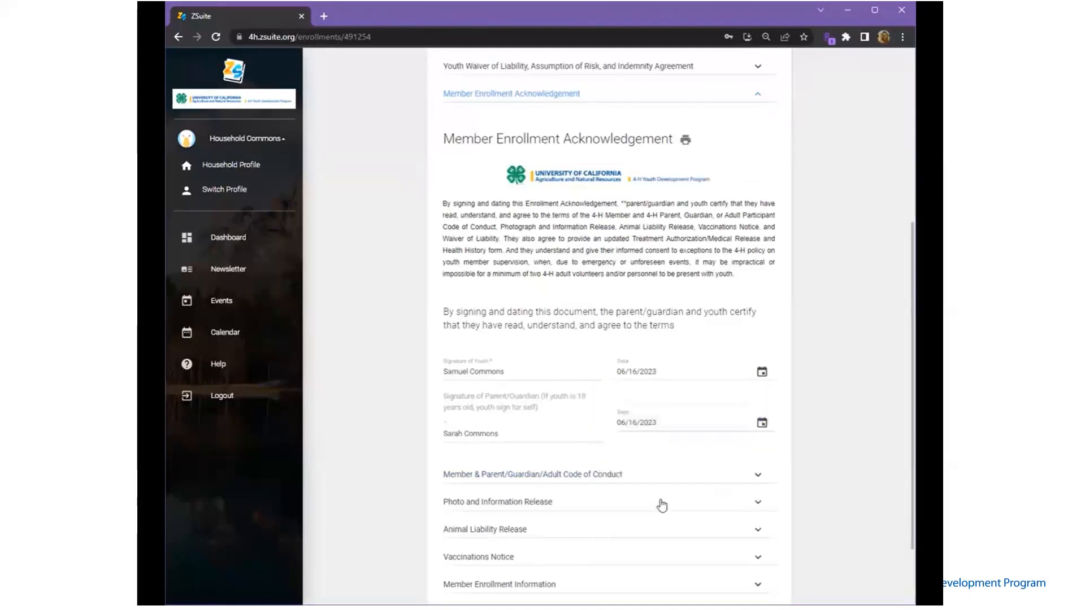
left_click(587, 476)
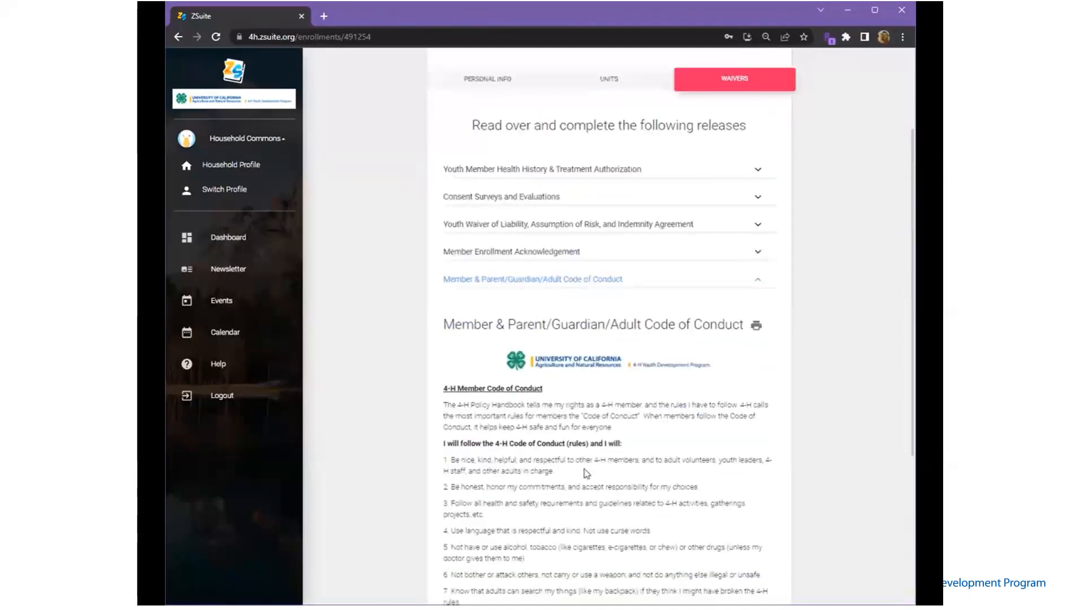
Read through the Code of Conduct and expand the Photo and Information Release
scroll(585, 474, "down", 2)
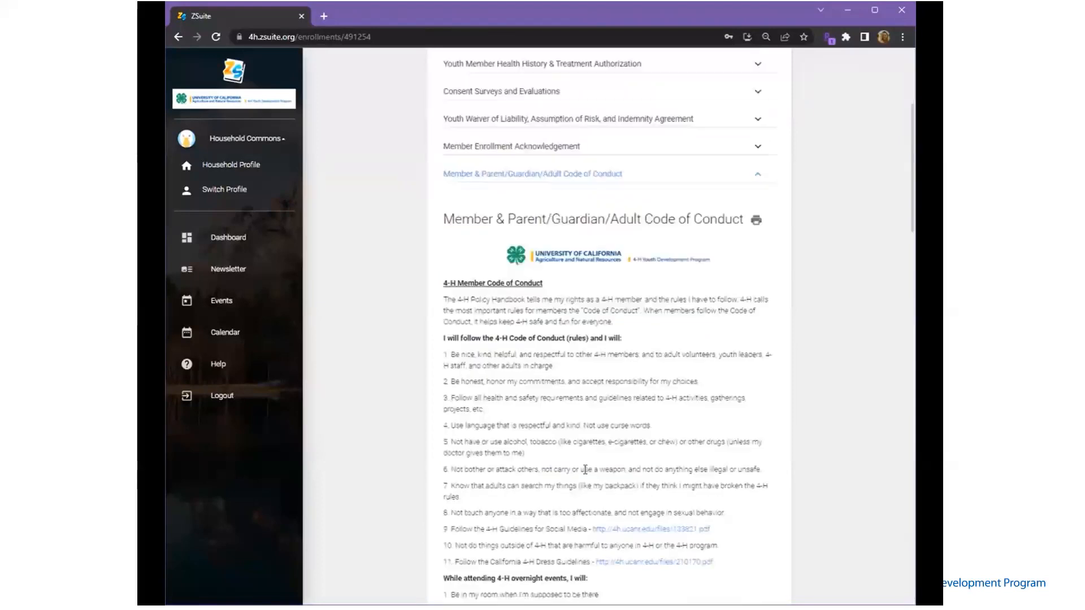
scroll(585, 474, "down", 3)
scroll(584, 469, "down", 9)
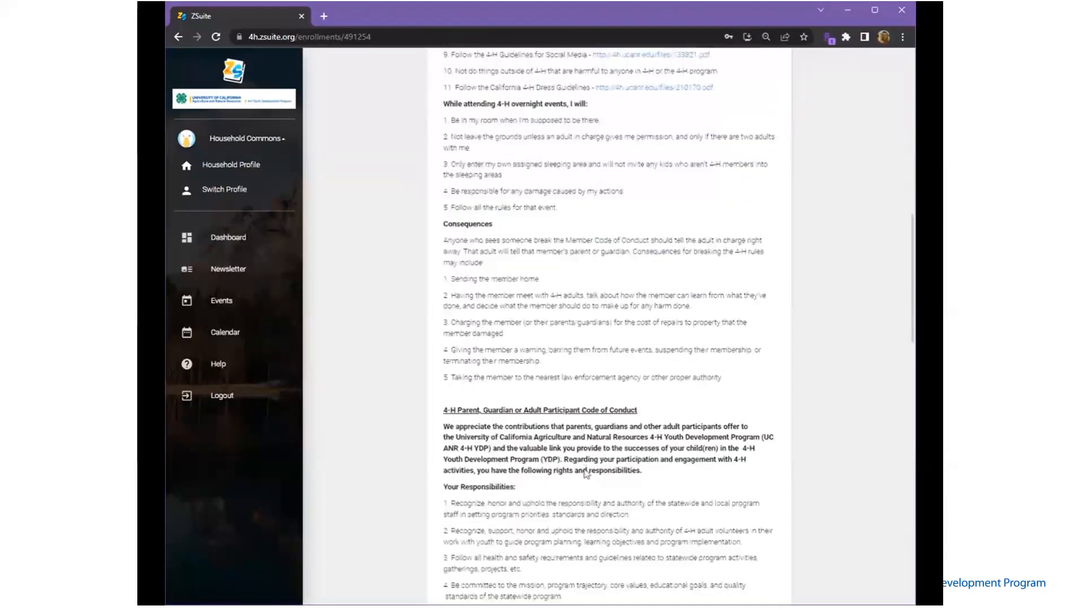
scroll(585, 469, "down", 6)
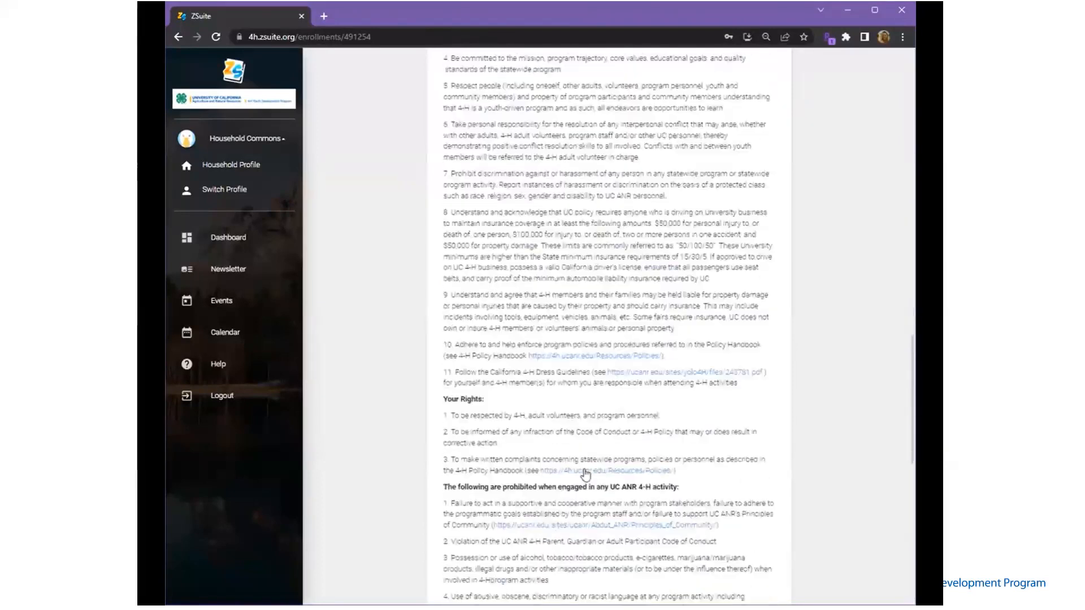
scroll(585, 469, "down", 8)
scroll(586, 469, "down", 3)
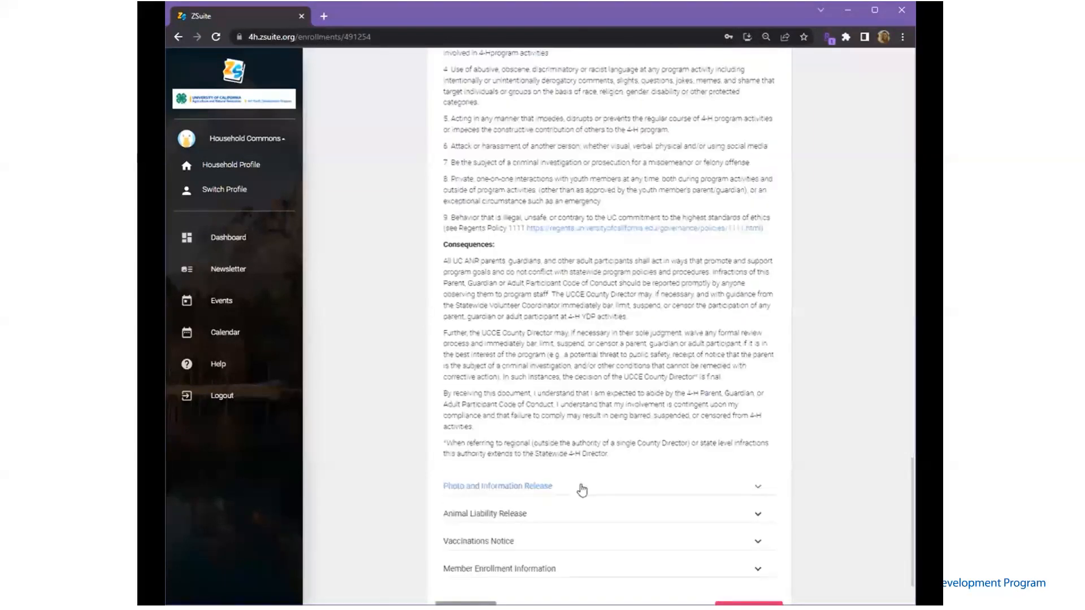
left_click(582, 485)
Review the Animal Liability Release and Vaccinations Notice, then submit the enrollment
scroll(581, 487, "down", 3)
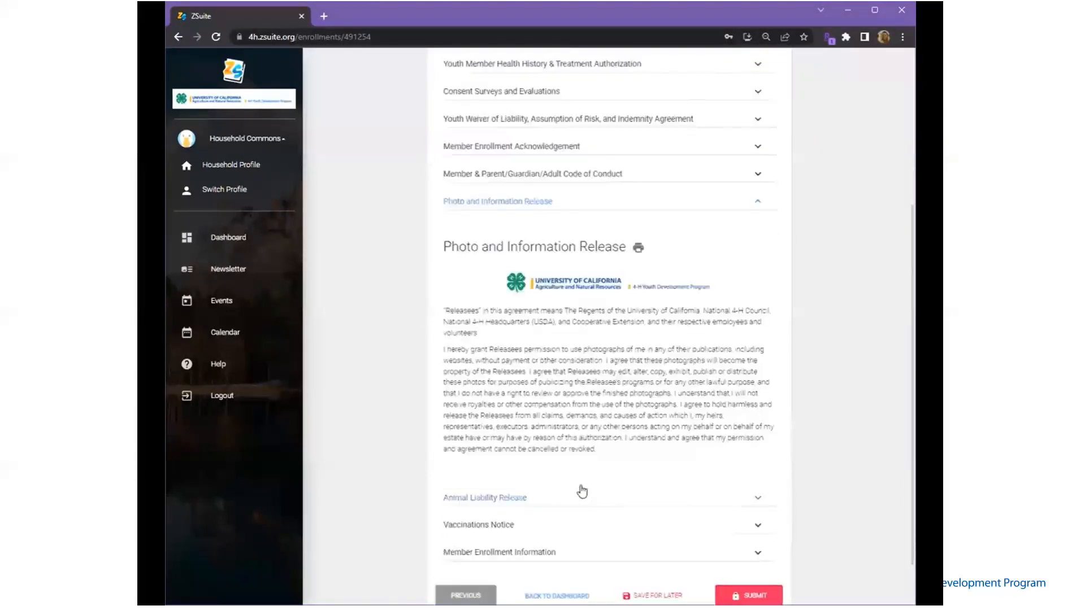
scroll(582, 491, "down", 1)
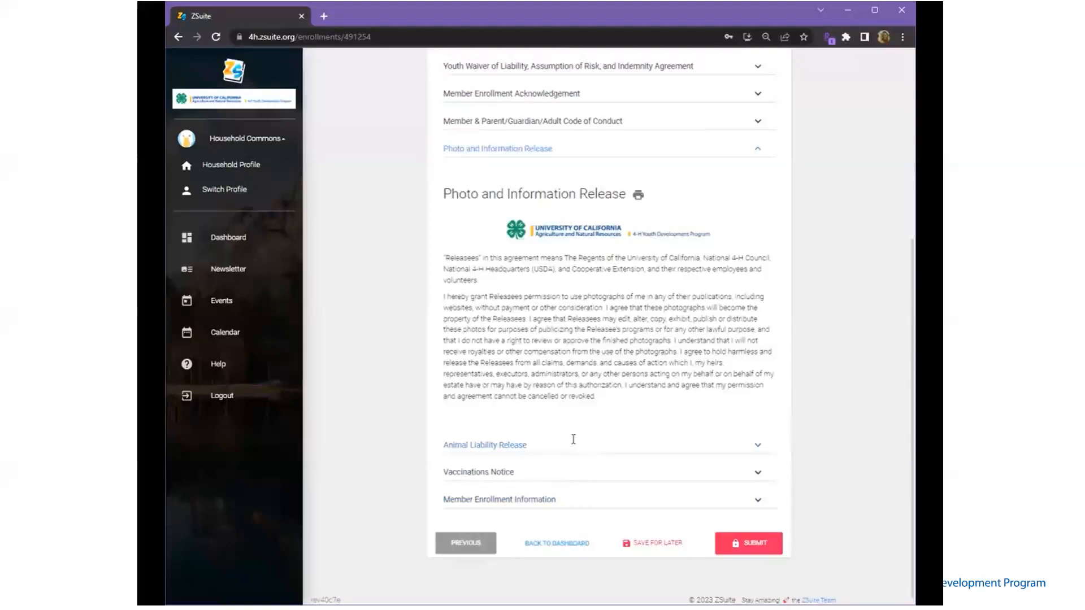
left_click(573, 446)
scroll(574, 445, "down", 5)
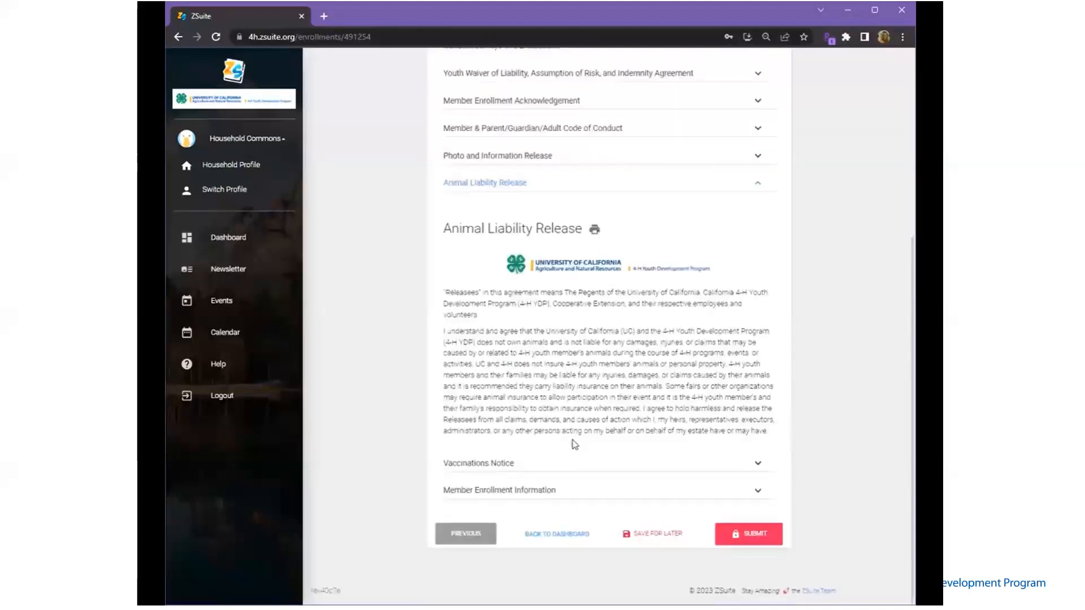
left_click(551, 466)
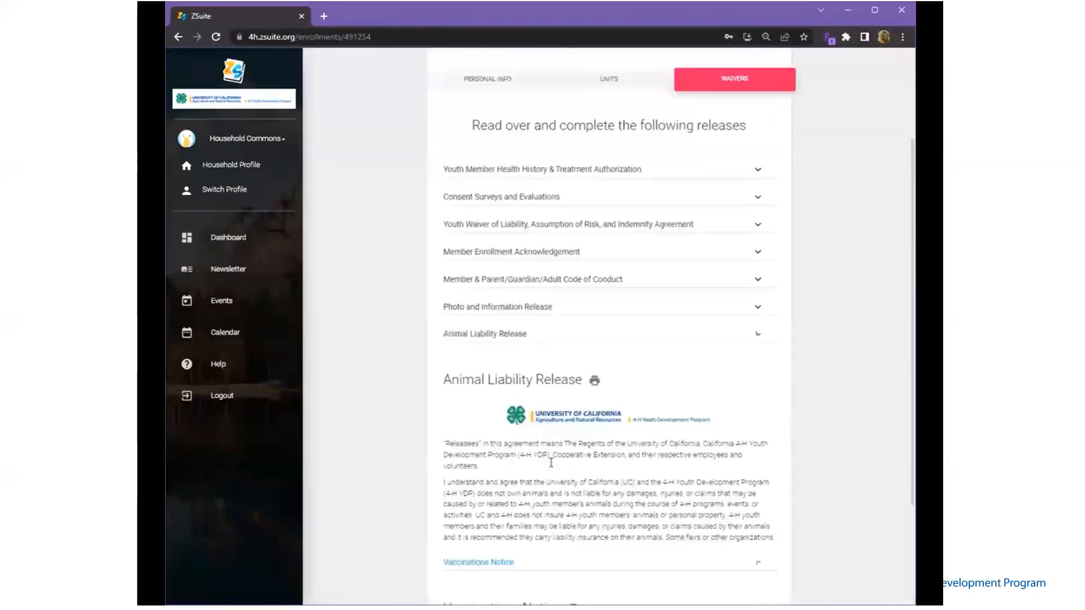
scroll(552, 466, "down", 2)
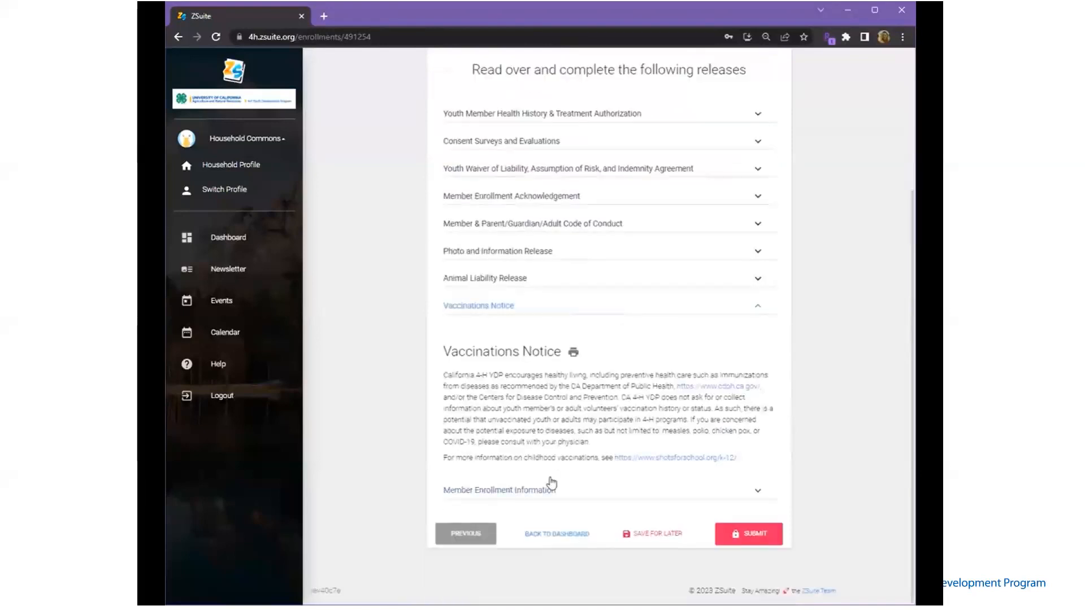
left_click(760, 535)
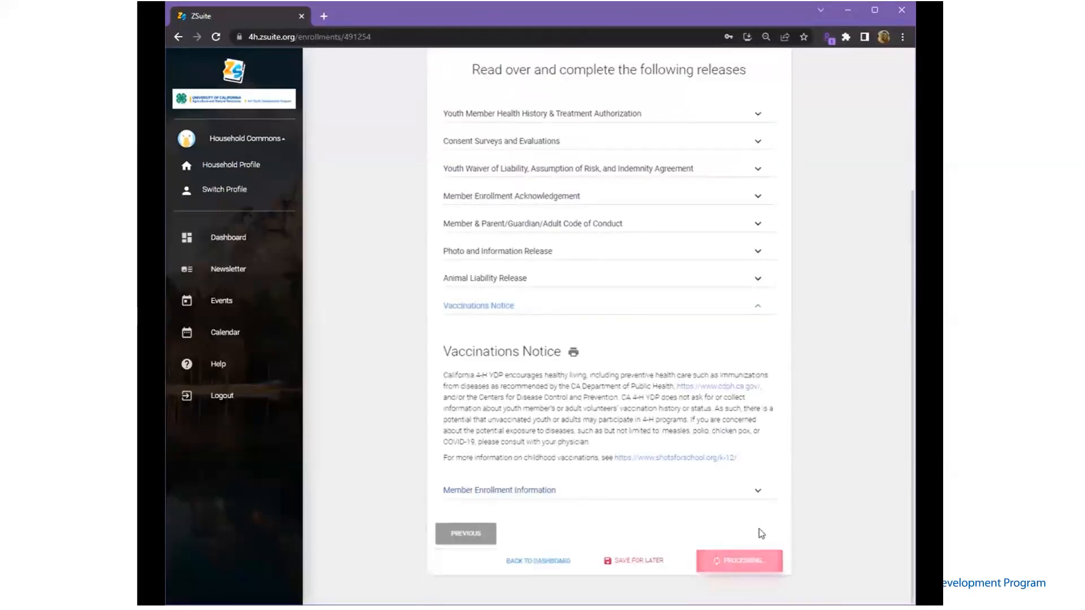